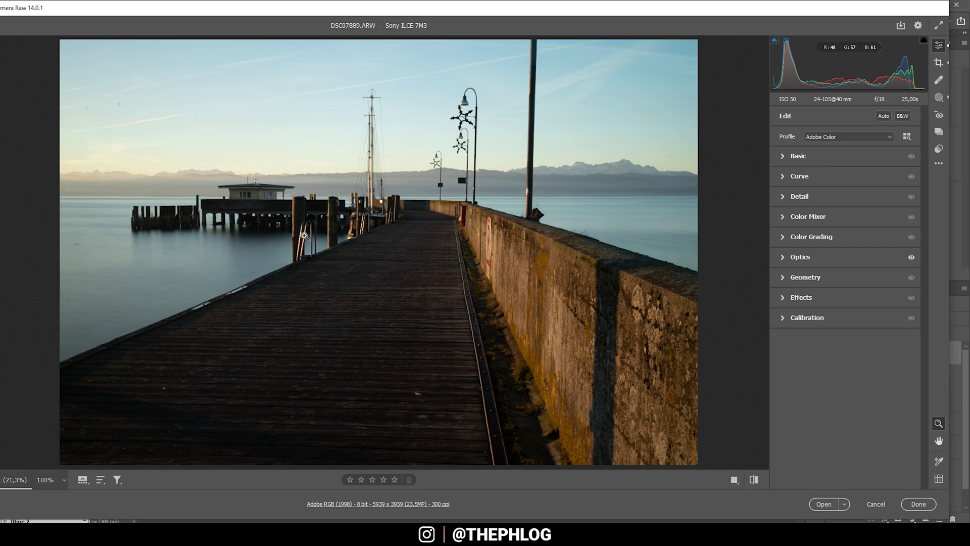
# Apply the Adobe Landscape profile and set the white balance temperature to 5900
pyautogui.click(835, 137)
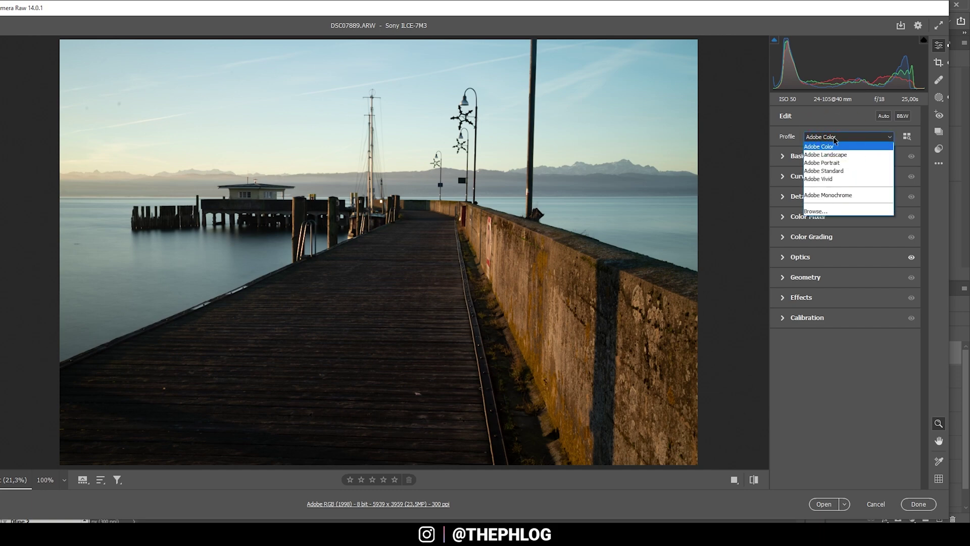
pyautogui.click(834, 154)
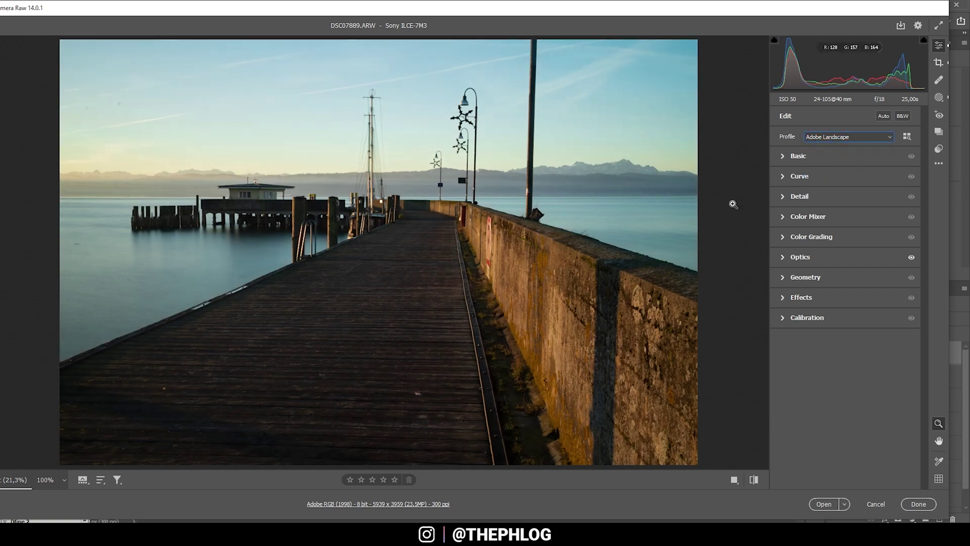
pyautogui.click(784, 158)
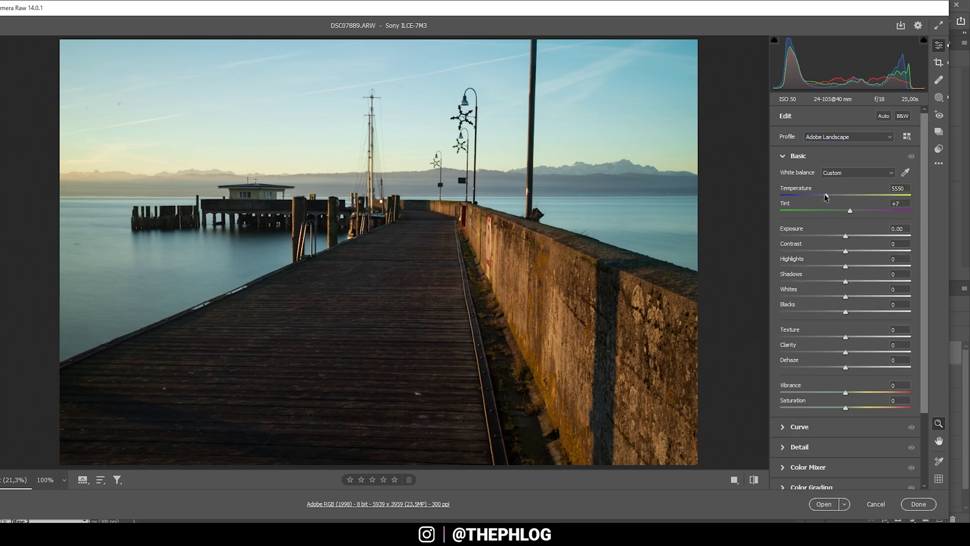
pyautogui.moveTo(824, 194); pyautogui.dragTo(829, 194)
# Set the basic tone and color values to shadows +19, blacks +11 and vibrance +24
pyautogui.moveTo(846, 282); pyautogui.dragTo(858, 285)
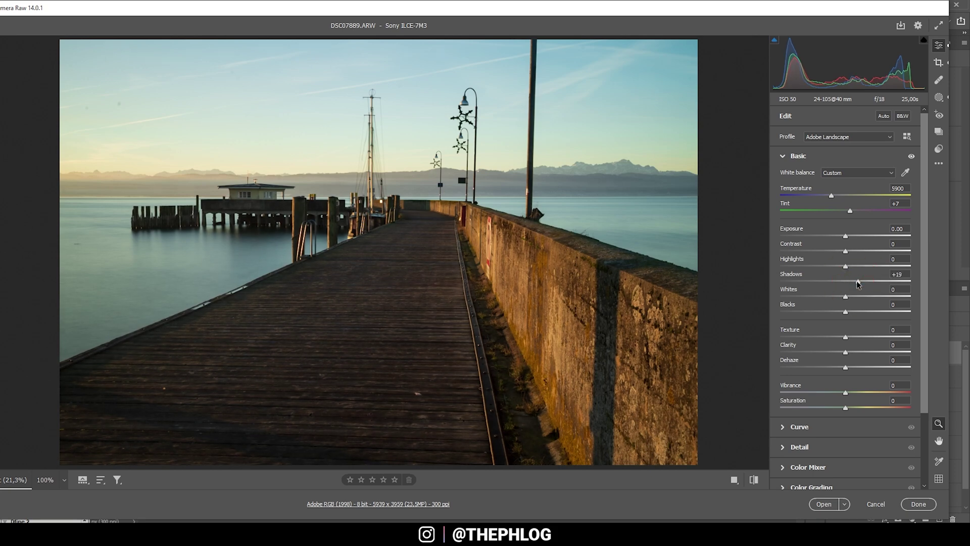
pyautogui.moveTo(845, 313); pyautogui.dragTo(853, 314)
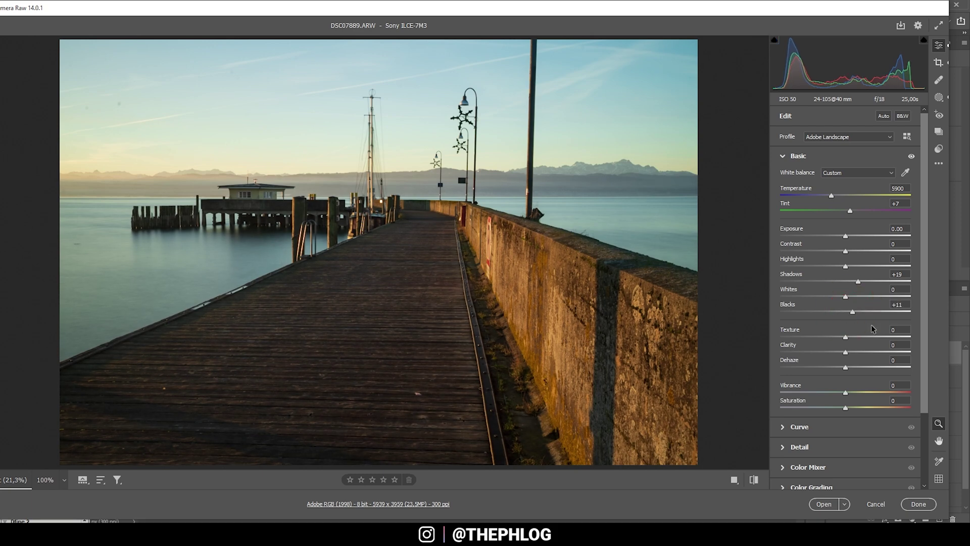
pyautogui.moveTo(853, 313); pyautogui.dragTo(847, 315)
pyautogui.moveTo(861, 393); pyautogui.dragTo(860, 393)
# Darken the sky through Mask 1 with exposure -0.35 and blacks -43
pyautogui.click(937, 99)
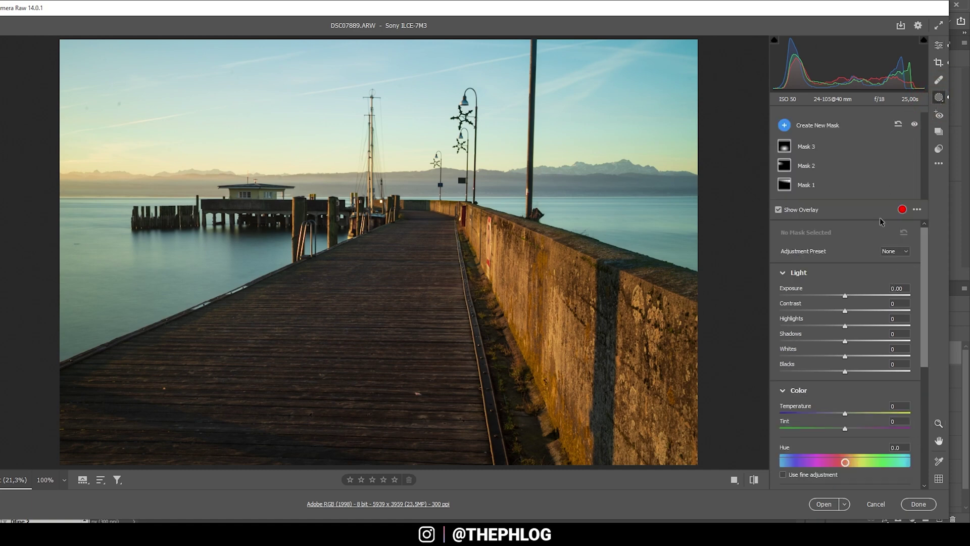
pyautogui.click(800, 185)
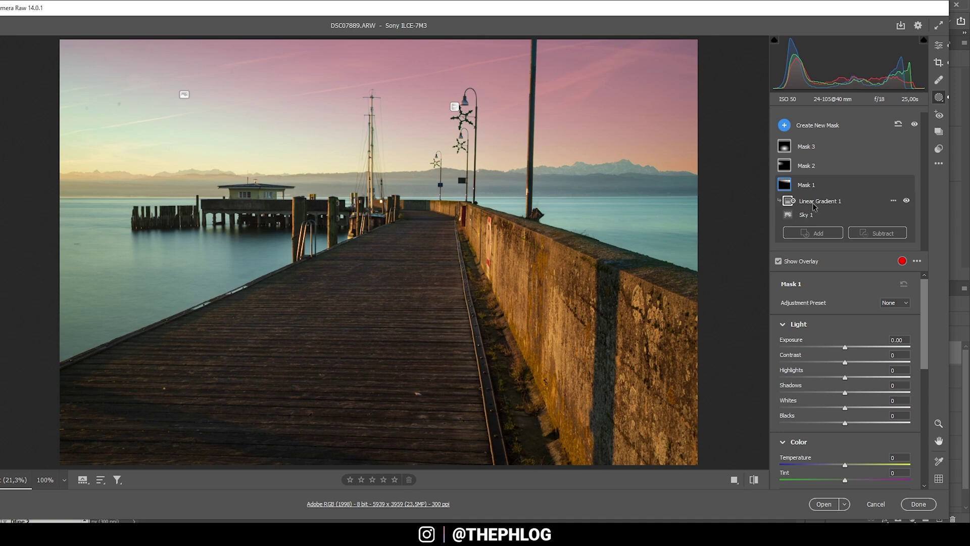
pyautogui.click(814, 204)
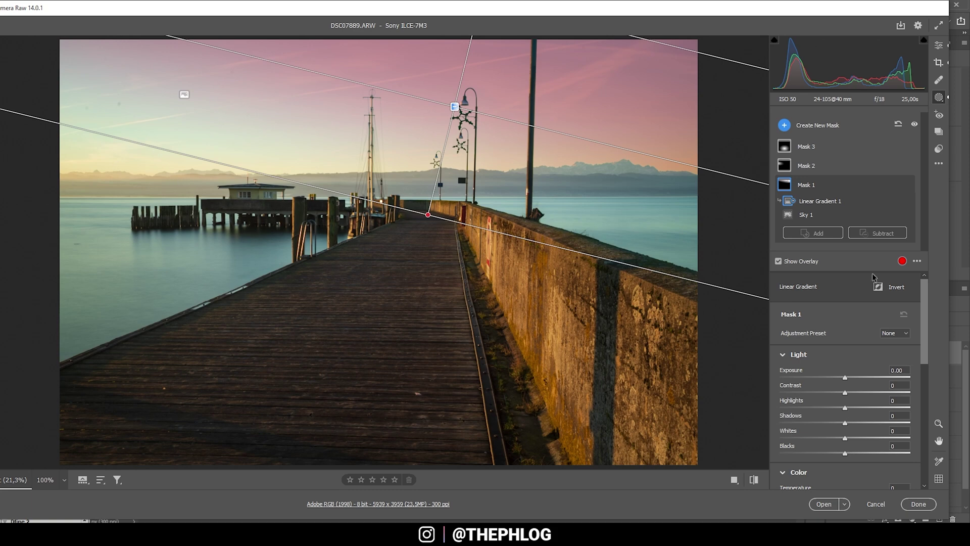
pyautogui.click(803, 187)
pyautogui.moveTo(845, 383); pyautogui.dragTo(839, 379)
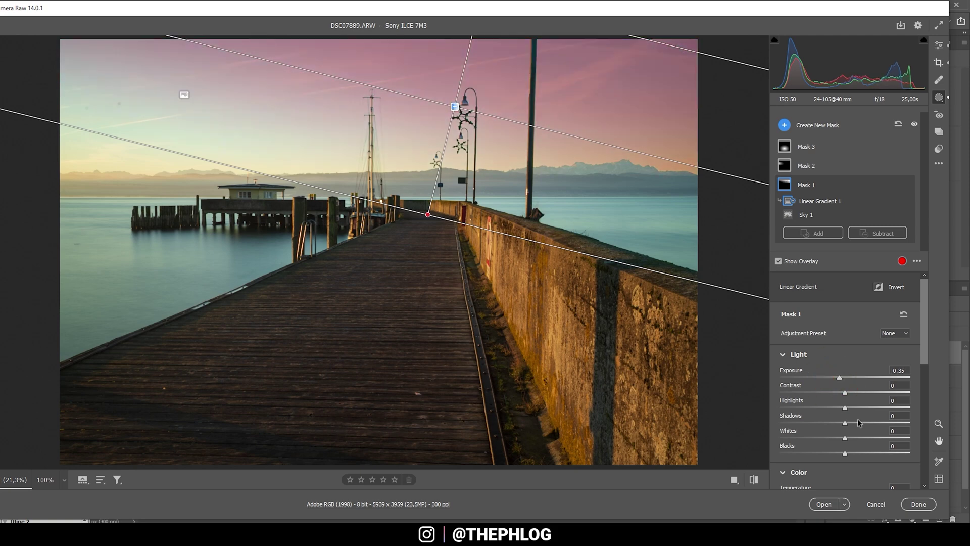
pyautogui.moveTo(845, 453); pyautogui.dragTo(818, 454)
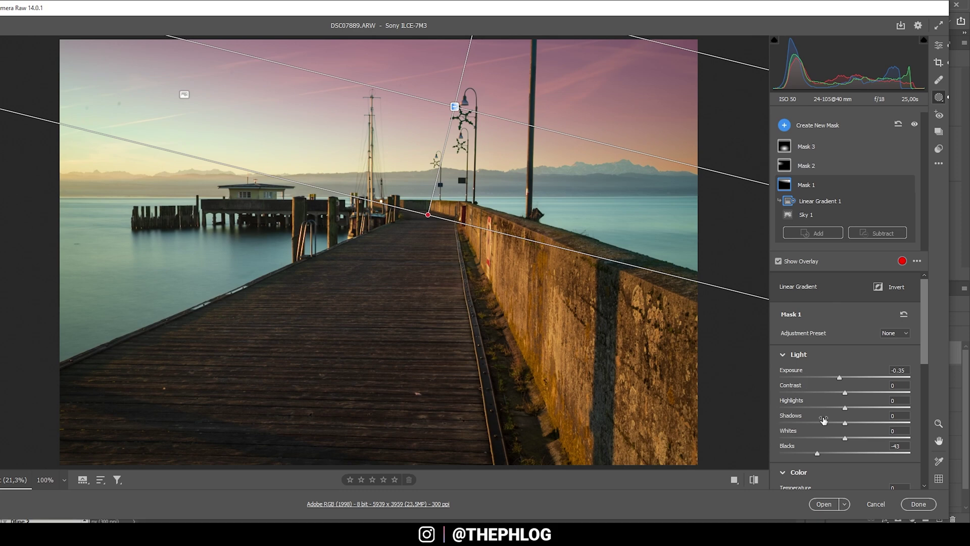
# Set Mask 1's saturation to -48 and its temperature to -18 for a cooler, more muted sky
pyautogui.scroll(-4, 864, 431)
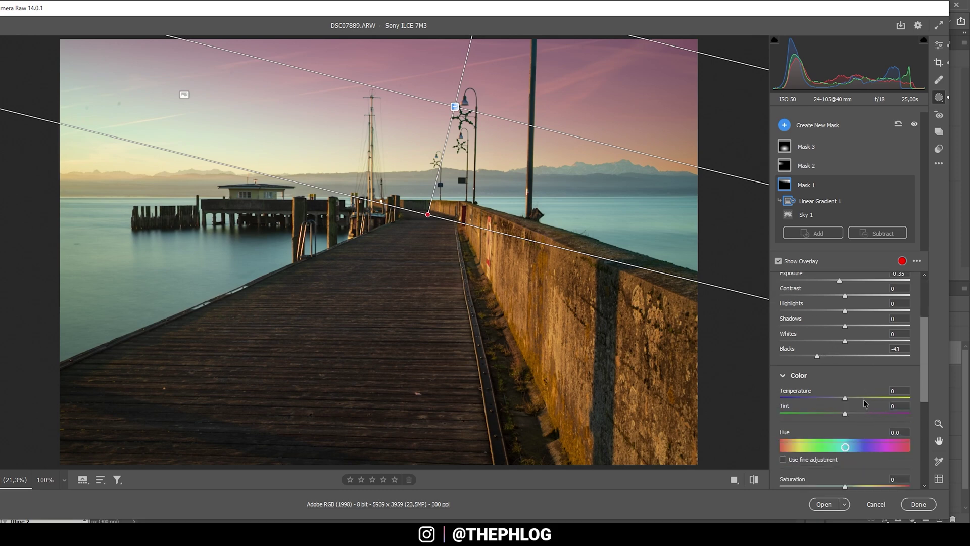
pyautogui.scroll(-2, 846, 384)
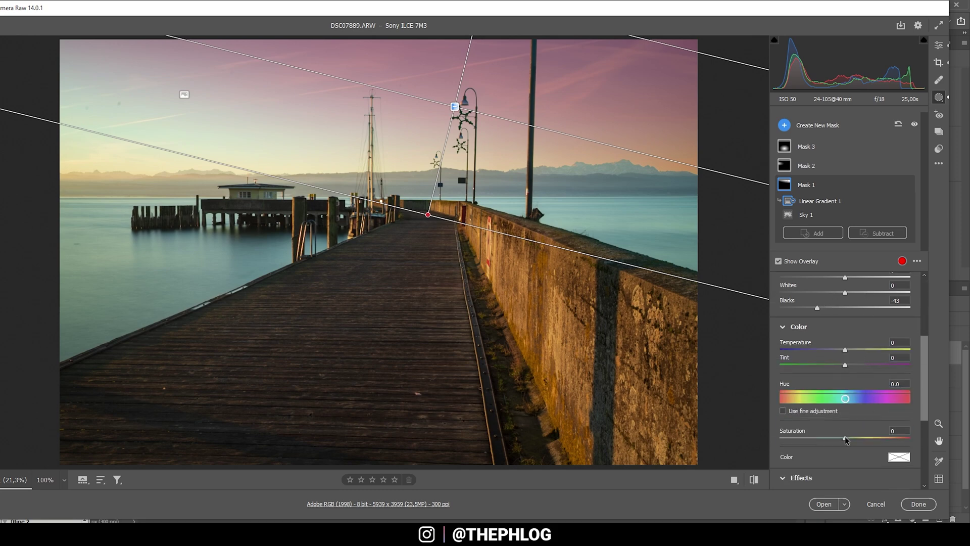
pyautogui.moveTo(845, 437); pyautogui.dragTo(816, 435)
pyautogui.moveTo(845, 350); pyautogui.dragTo(836, 350)
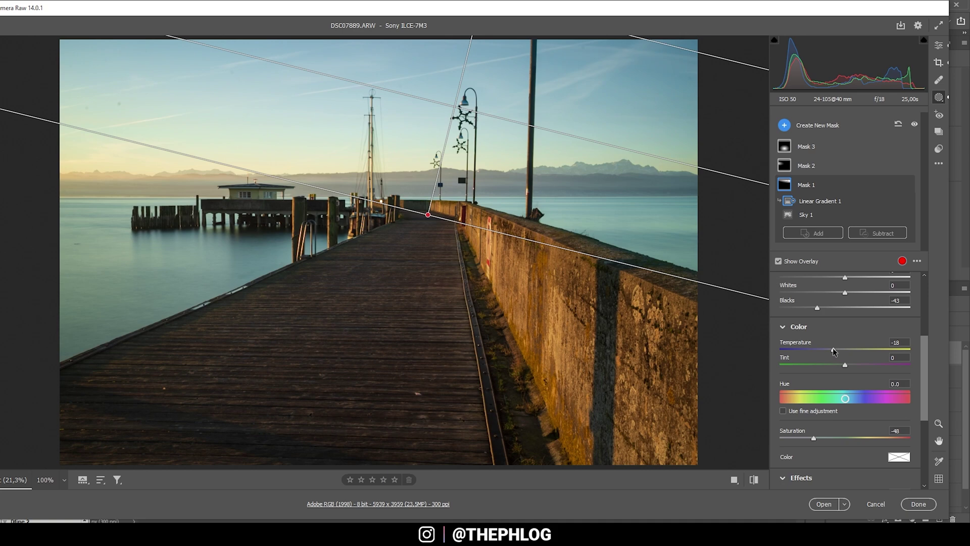
pyautogui.moveTo(832, 348); pyautogui.dragTo(833, 348)
# Brighten and warm the radial gradient area of Mask 2 with blacks +62 and temperature +53
pyautogui.click(806, 165)
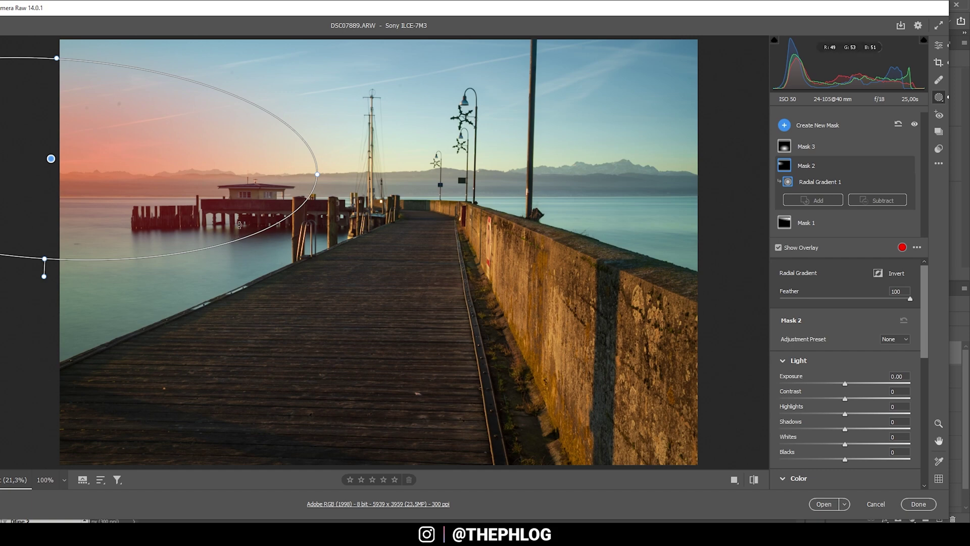
pyautogui.moveTo(847, 461); pyautogui.dragTo(885, 463)
pyautogui.scroll(-2, 815, 414)
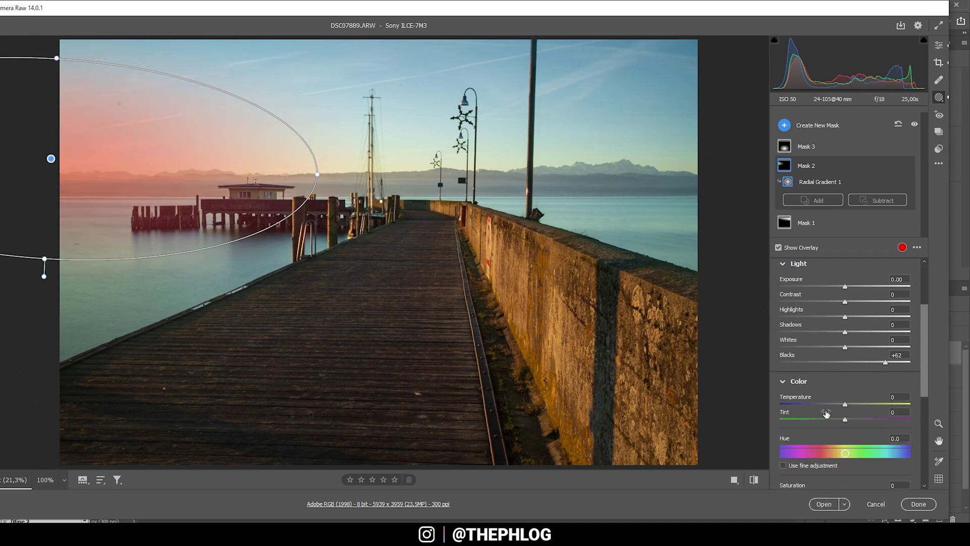
pyautogui.moveTo(845, 405); pyautogui.dragTo(853, 404)
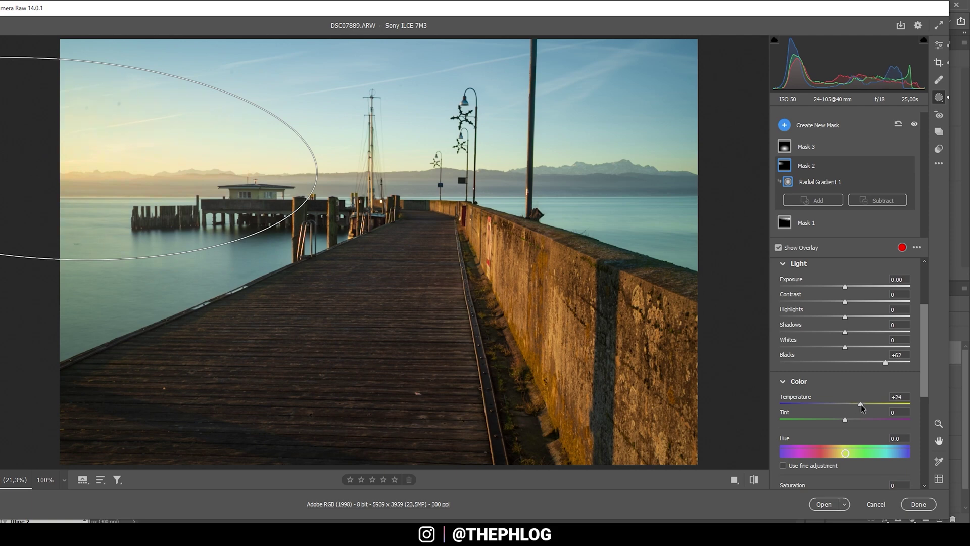
pyautogui.moveTo(861, 404); pyautogui.dragTo(873, 404)
pyautogui.moveTo(880, 410); pyautogui.dragTo(880, 411)
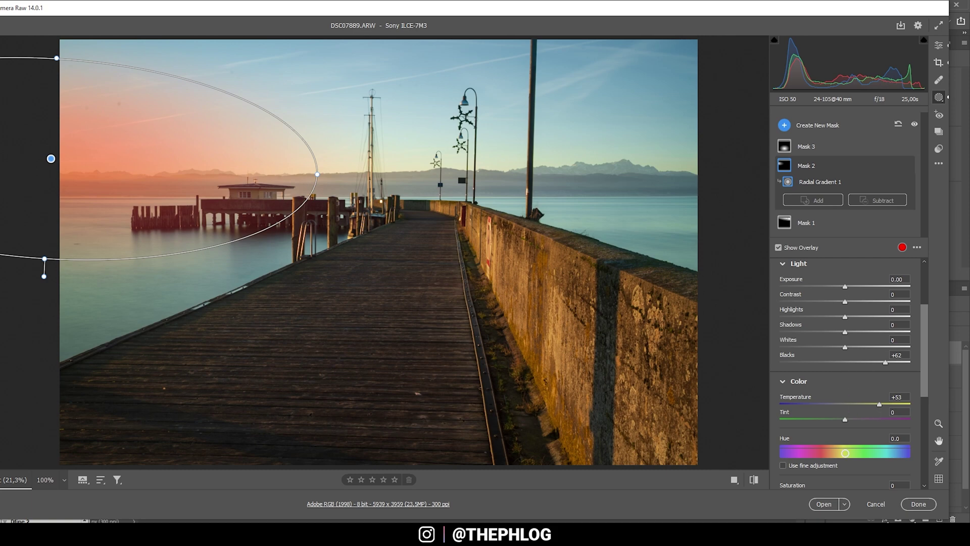
# Add a hazy glow to Mask 2 by setting its dehaze to -47
pyautogui.scroll(-3, 842, 406)
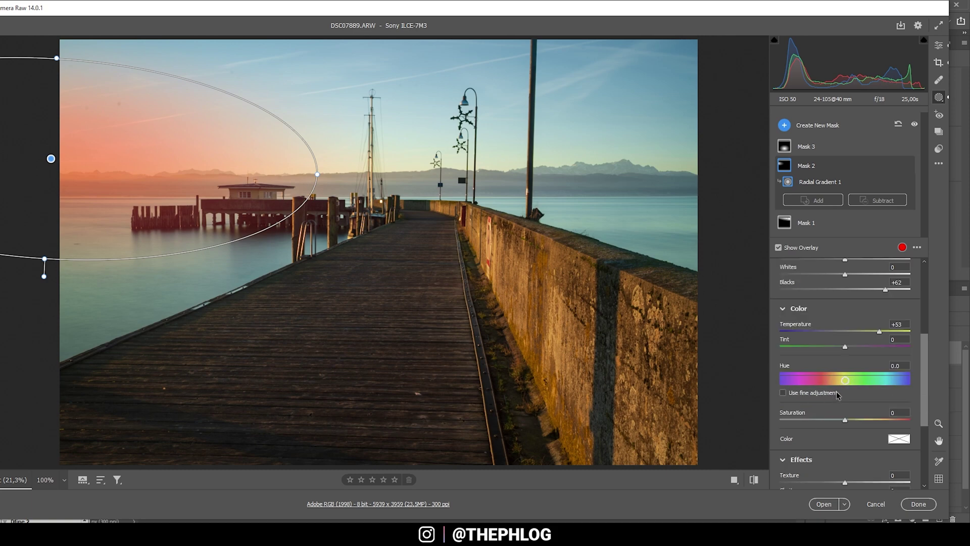
pyautogui.scroll(-4, 836, 399)
pyautogui.moveTo(848, 416); pyautogui.dragTo(844, 416)
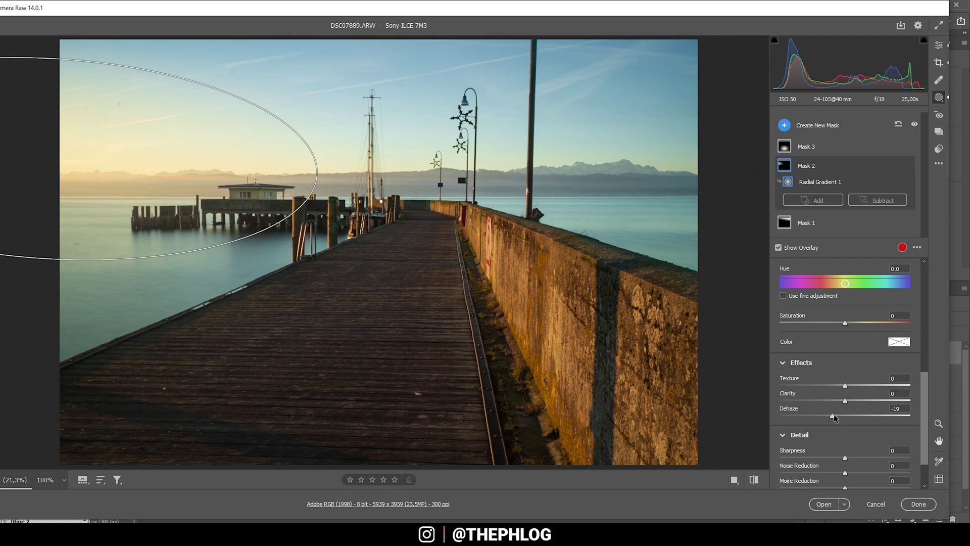
pyautogui.moveTo(834, 415); pyautogui.dragTo(816, 416)
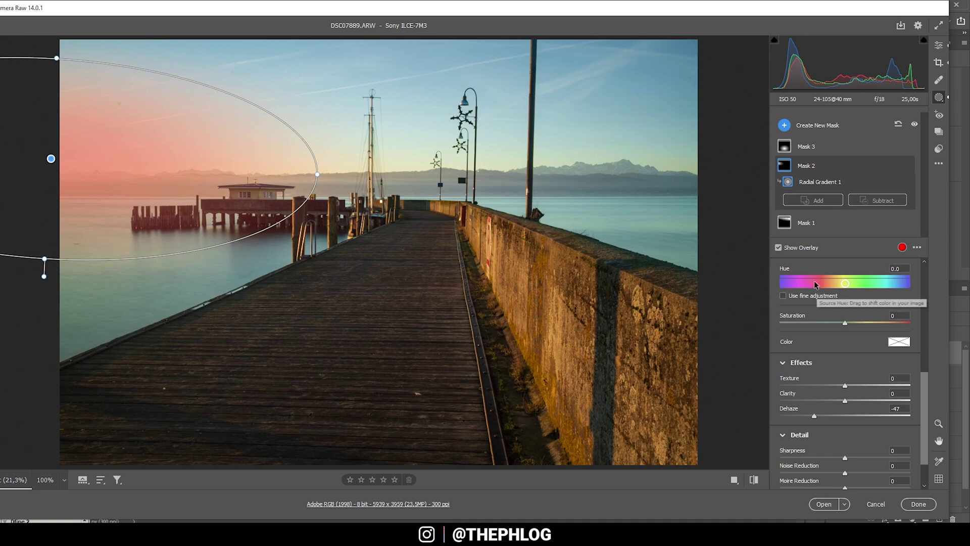
# Select Mask 3 over the wooden walkway and raise its whites to +100
pyautogui.click(806, 146)
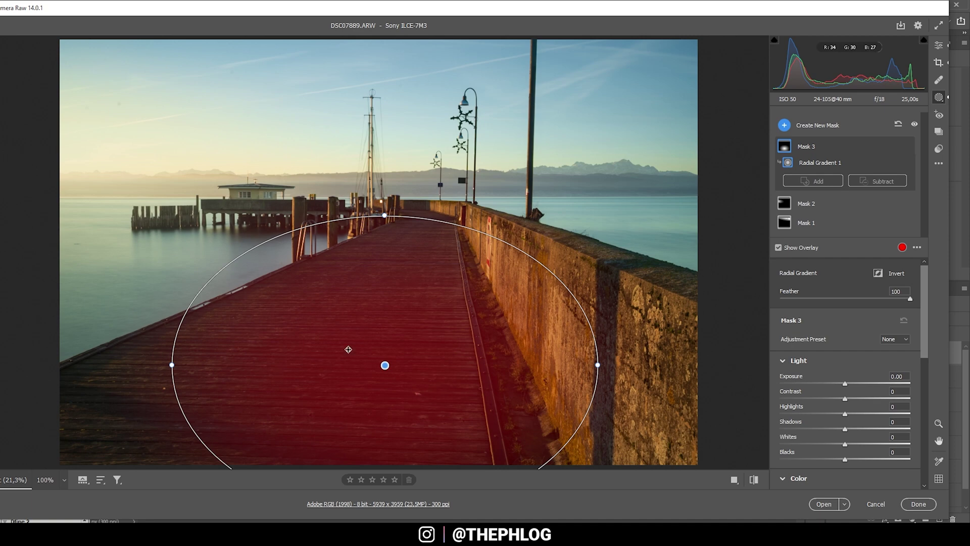
pyautogui.scroll(-3, 835, 390)
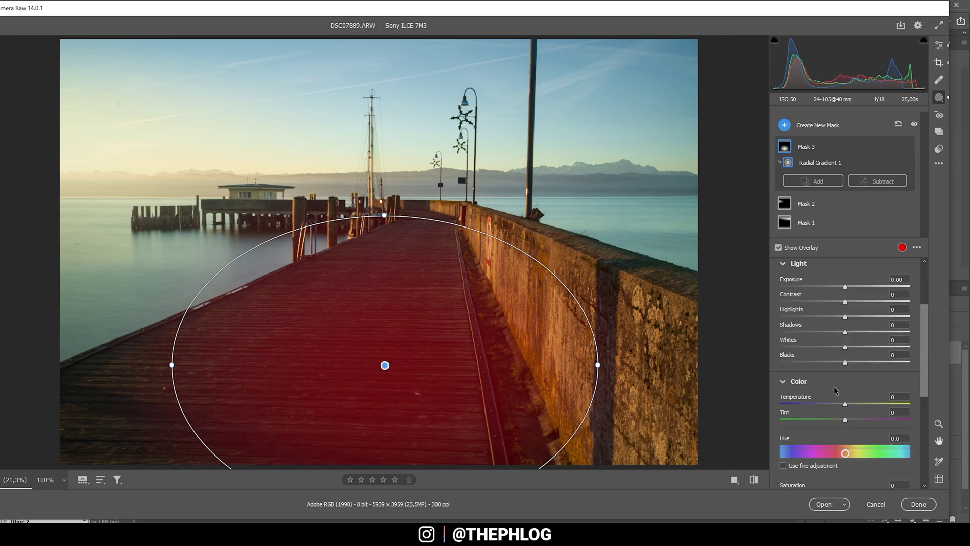
pyautogui.scroll(1, 835, 390)
pyautogui.moveTo(846, 372); pyautogui.dragTo(963, 382)
# Bring out the walkway's detail in Mask 3 with texture +17 and clarity +18
pyautogui.scroll(-1, 879, 414)
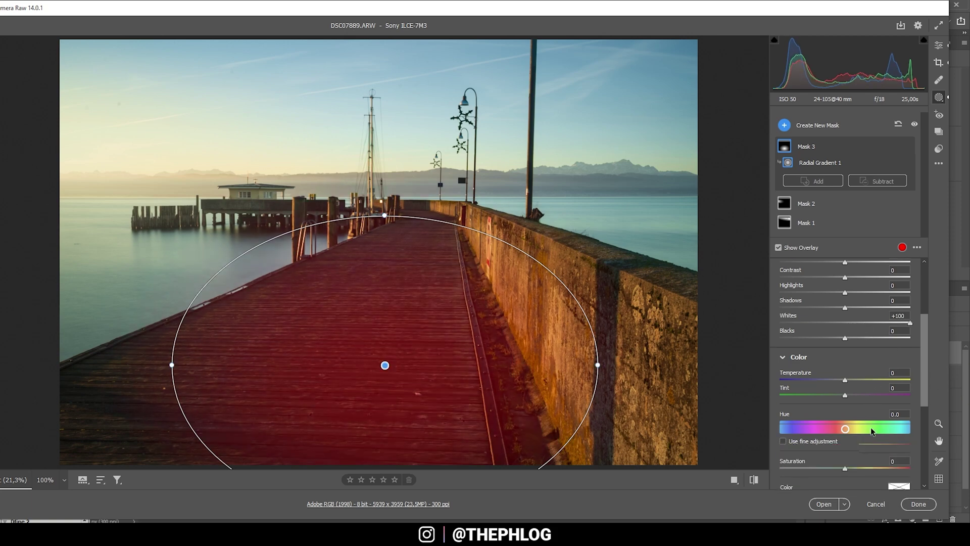
pyautogui.scroll(-3, 868, 425)
pyautogui.moveTo(845, 409); pyautogui.dragTo(856, 411)
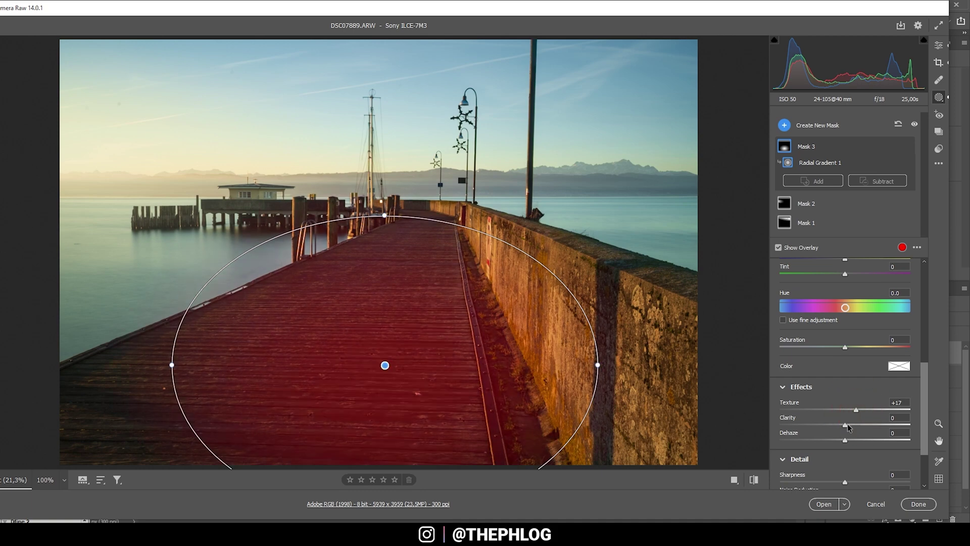
pyautogui.moveTo(845, 425); pyautogui.dragTo(850, 424)
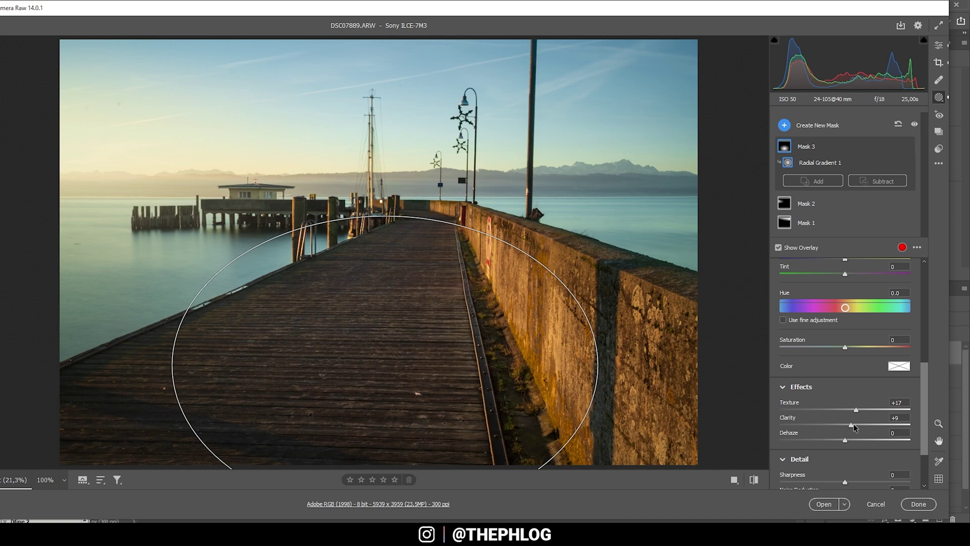
pyautogui.moveTo(854, 423); pyautogui.dragTo(858, 424)
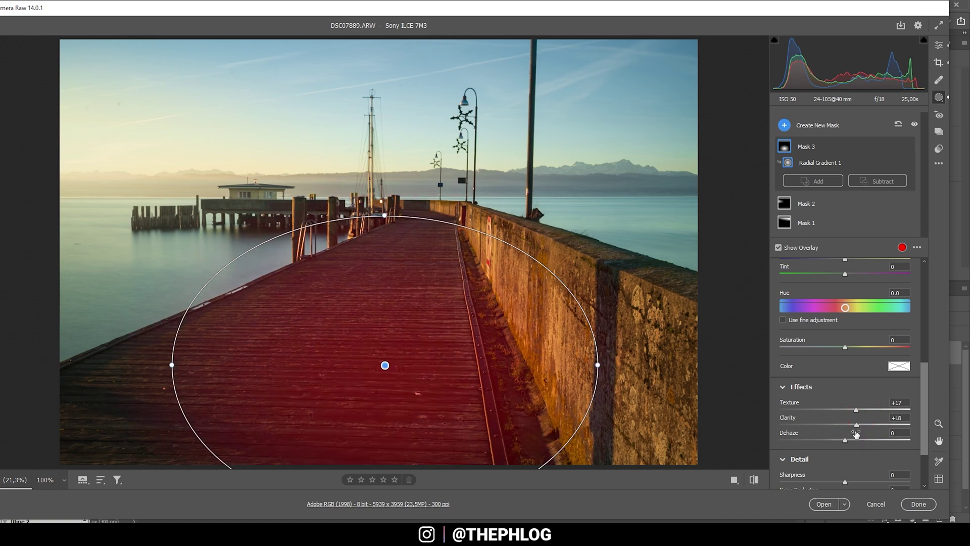
# Return to the global adjustments and lower the HSL saturation of the oranges to -24 and of the blues slightly
pyautogui.click(939, 45)
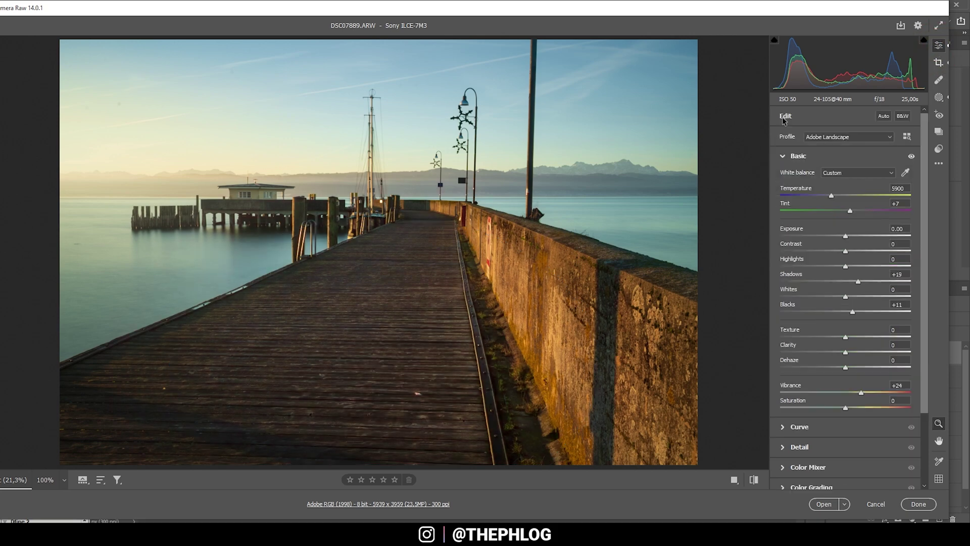
pyautogui.scroll(-3, 839, 343)
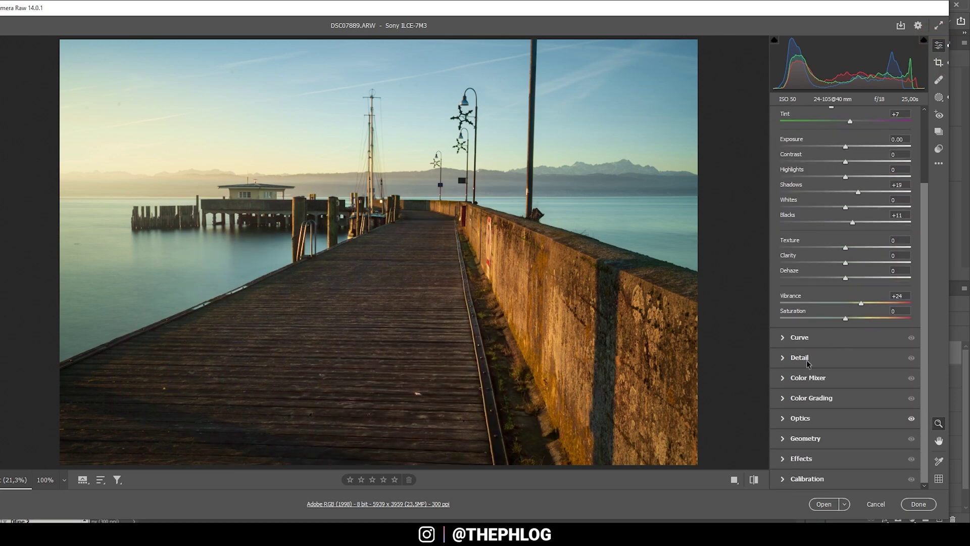
pyautogui.click(811, 378)
pyautogui.click(811, 249)
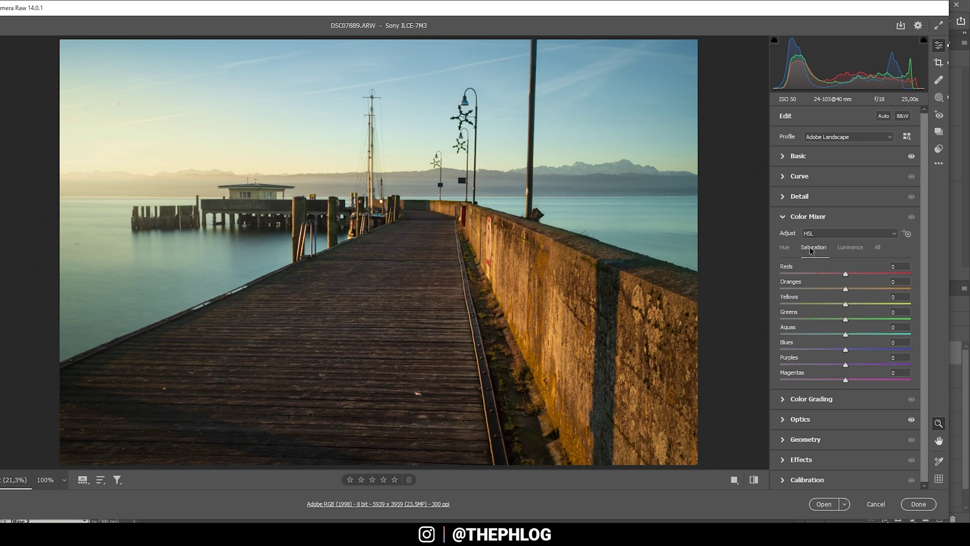
pyautogui.moveTo(845, 289); pyautogui.dragTo(836, 289)
pyautogui.moveTo(835, 287); pyautogui.dragTo(830, 288)
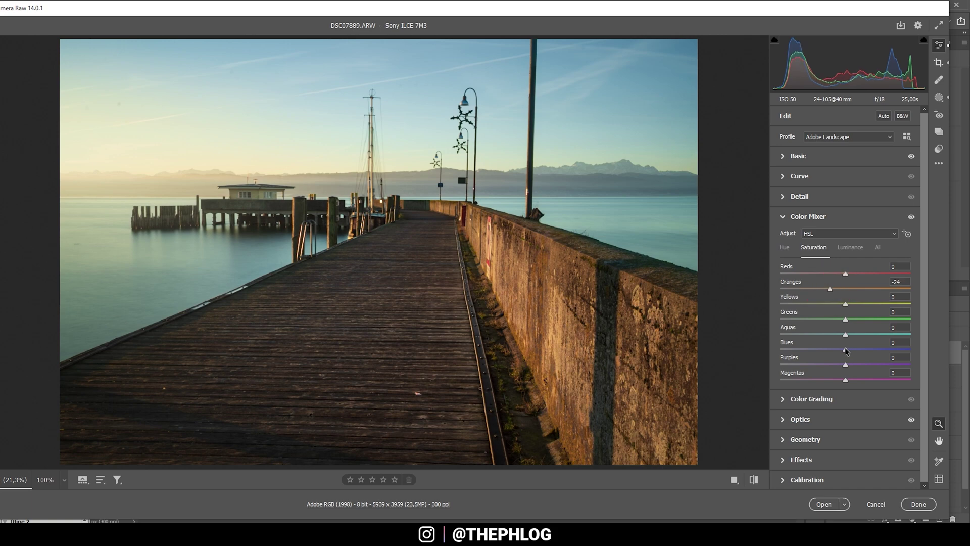
pyautogui.moveTo(845, 350); pyautogui.dragTo(828, 350)
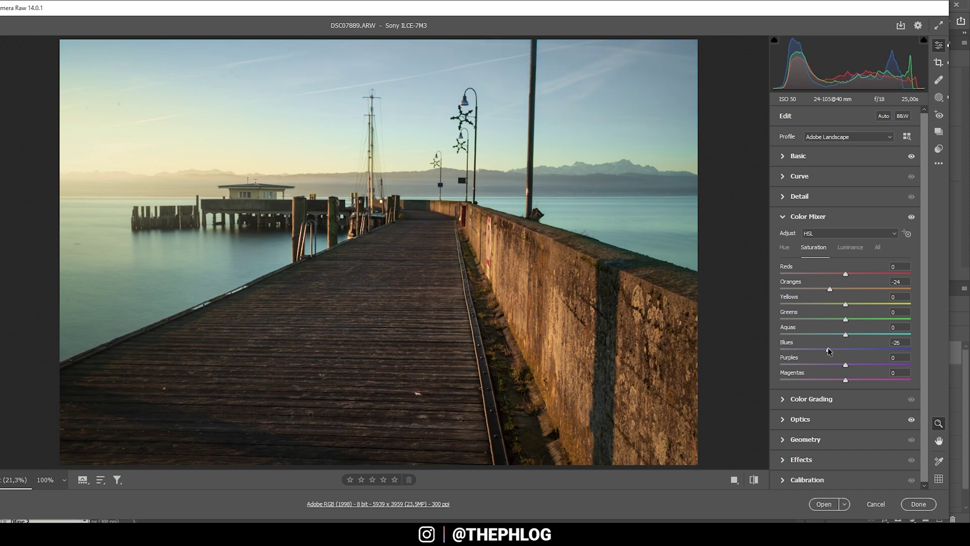
pyautogui.moveTo(828, 350); pyautogui.dragTo(833, 350)
# Lower the HSL luminance of the blues slightly to darken the blue tones
pyautogui.click(849, 247)
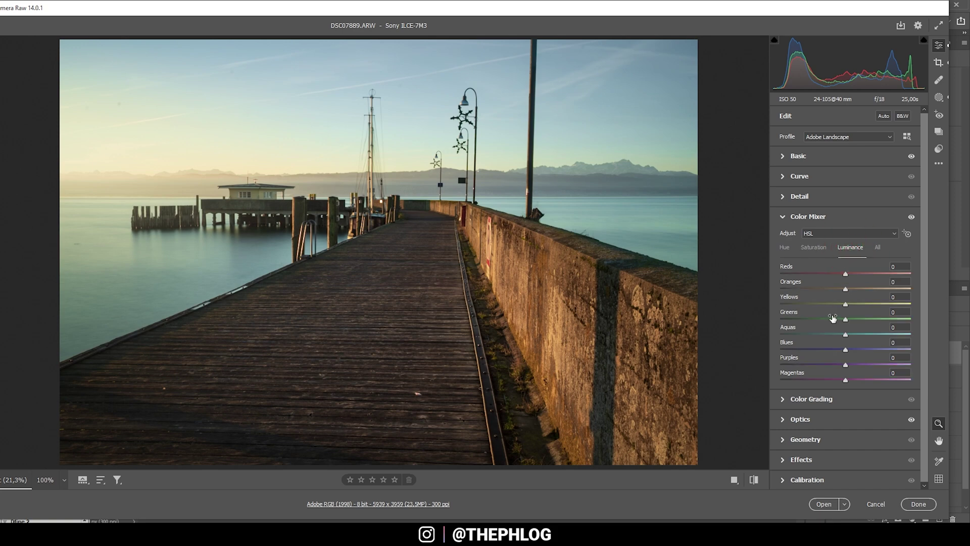
pyautogui.moveTo(846, 350); pyautogui.dragTo(845, 350)
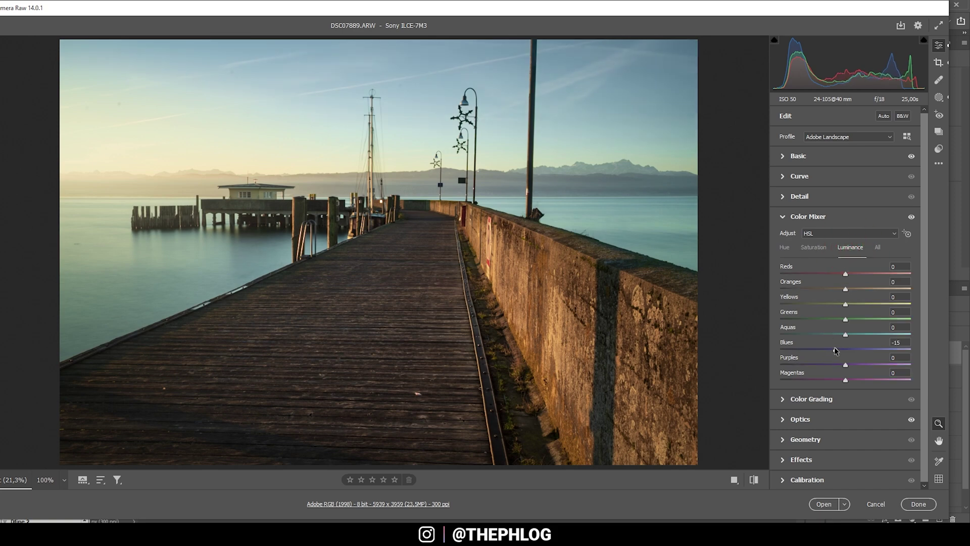
pyautogui.moveTo(835, 350); pyautogui.dragTo(834, 349)
pyautogui.click(831, 217)
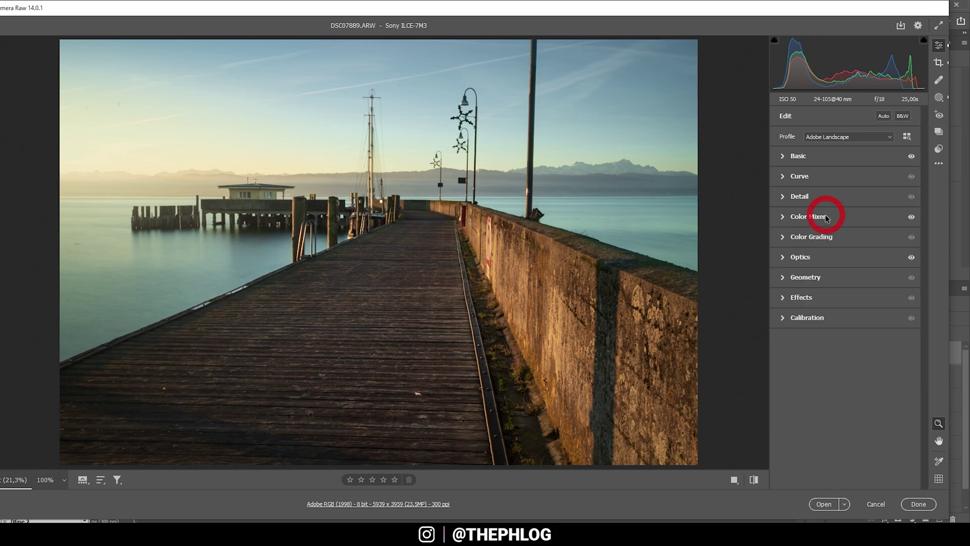
# Color grade the highlights toward warm orange with hue 36 and saturation 45
pyautogui.click(813, 237)
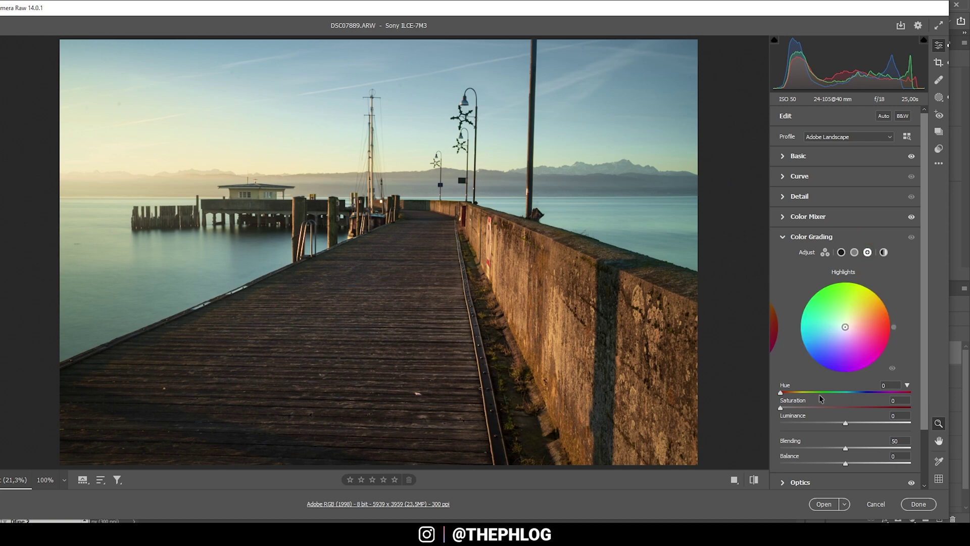
pyautogui.moveTo(841, 328); pyautogui.dragTo(861, 315)
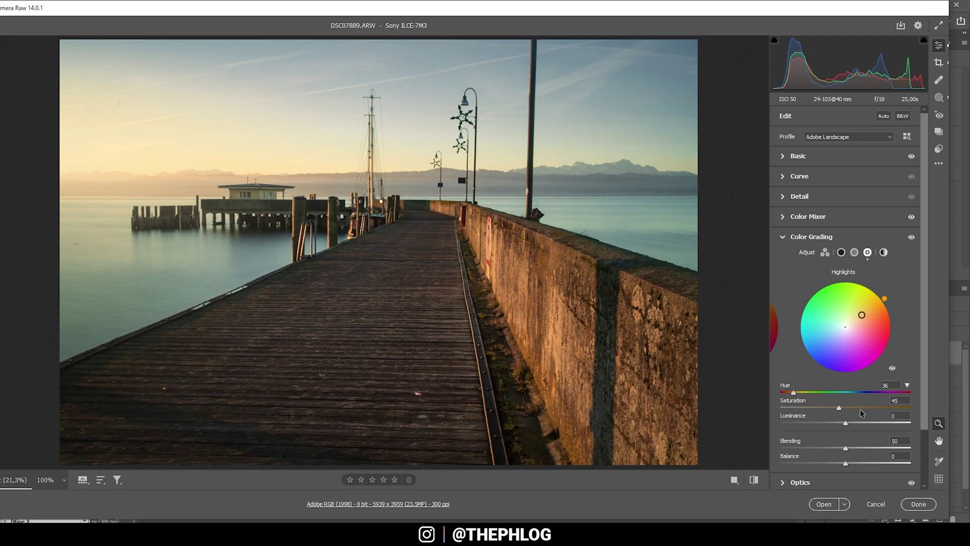
# Raise the highlights' color grading saturation to 68, and grade the midtones warm orange at hue 32 with moderate saturation
pyautogui.moveTo(839, 407); pyautogui.dragTo(869, 409)
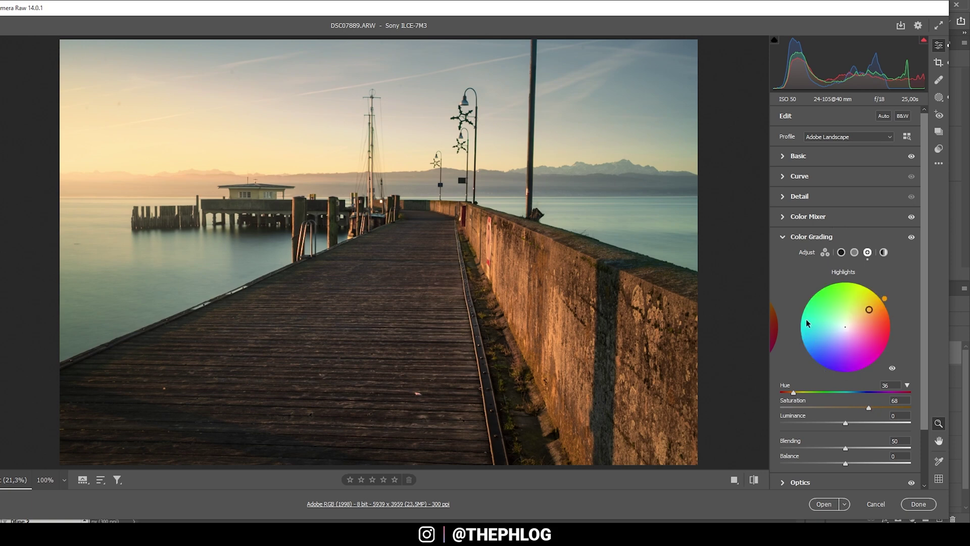
pyautogui.click(854, 252)
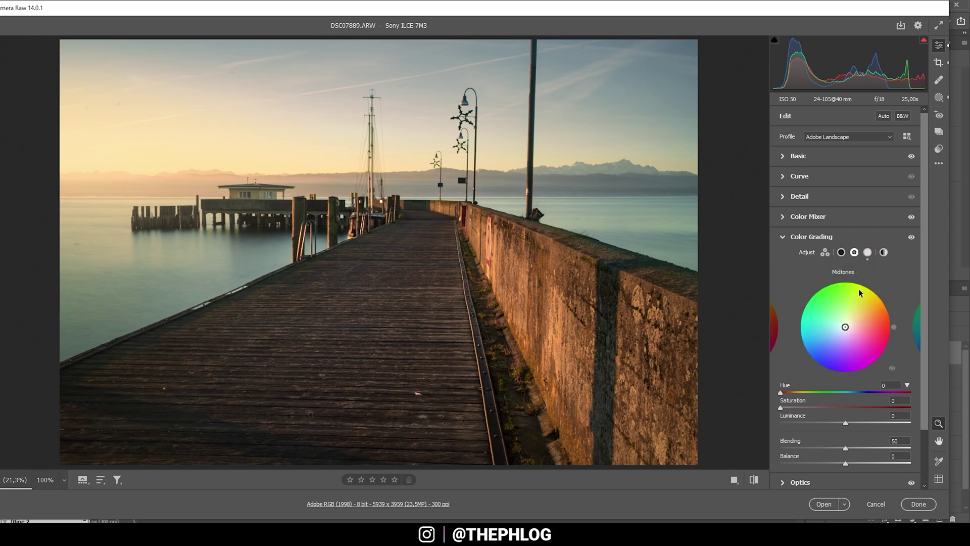
pyautogui.moveTo(846, 327); pyautogui.dragTo(853, 322)
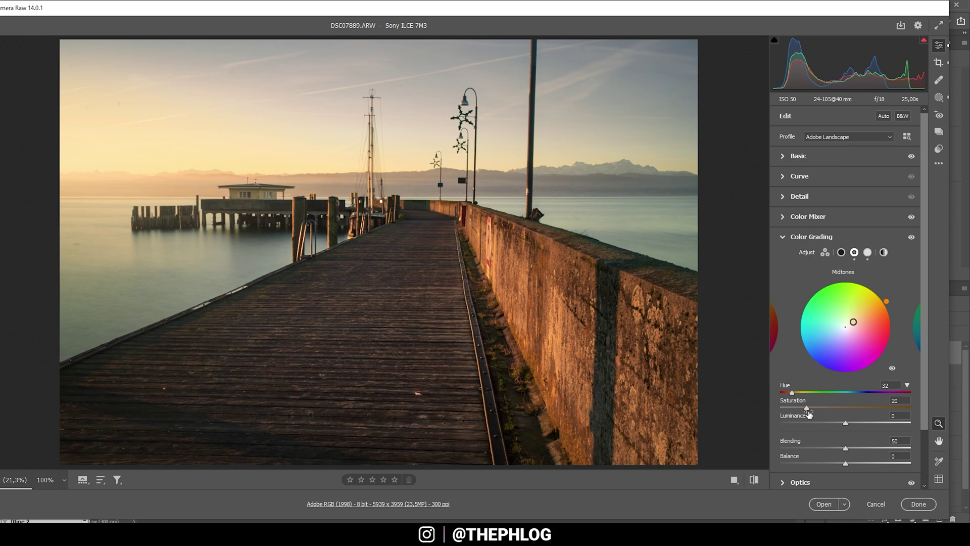
pyautogui.moveTo(807, 408); pyautogui.dragTo(821, 409)
# In the camera calibration, lower the blue primary hue slightly and raise the blue primary saturation
pyautogui.click(781, 237)
pyautogui.click(783, 321)
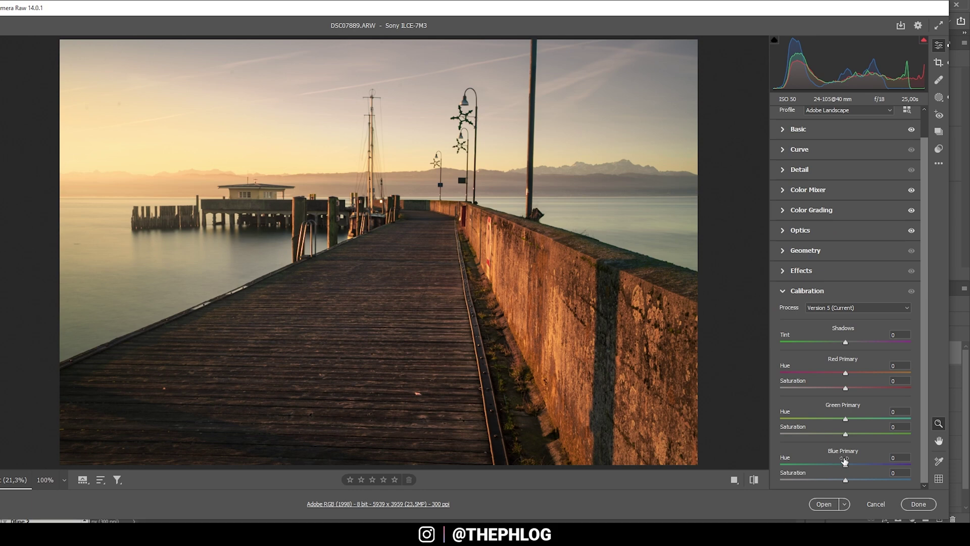
pyautogui.moveTo(846, 464); pyautogui.dragTo(838, 465)
pyautogui.moveTo(835, 464); pyautogui.dragTo(862, 481)
# Sharpen the photo with amount 57, radius 0.5, detail 100 and masking 60, and open it in Photoshop
pyautogui.click(790, 170)
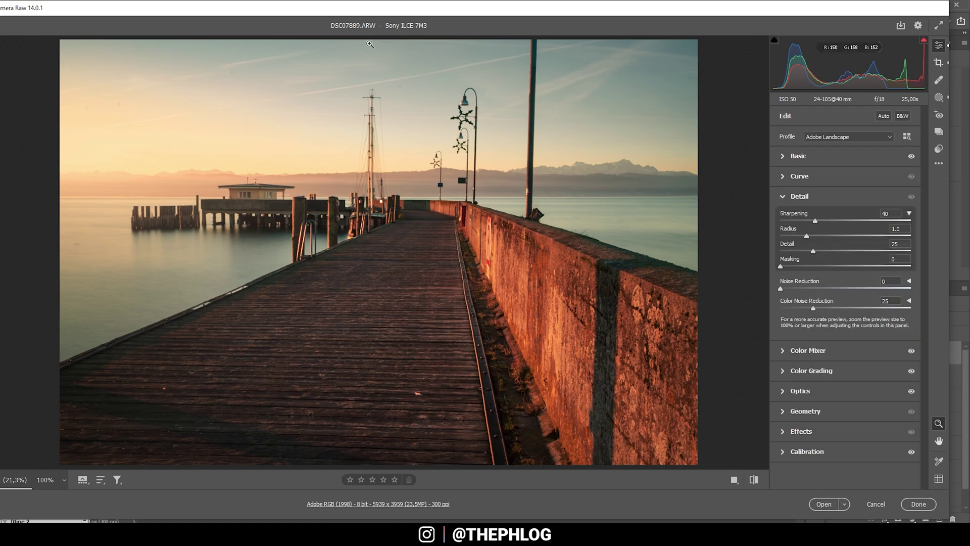
pyautogui.moveTo(807, 235); pyautogui.dragTo(761, 228)
pyautogui.moveTo(813, 250); pyautogui.dragTo(959, 247)
pyautogui.moveTo(782, 266); pyautogui.dragTo(858, 275)
pyautogui.moveTo(835, 228); pyautogui.dragTo(831, 224)
pyautogui.click(824, 504)
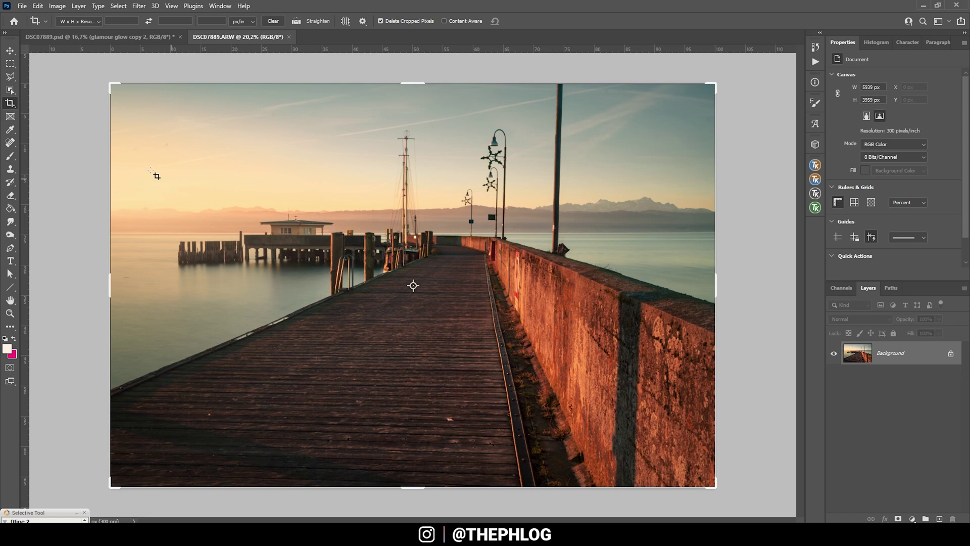
# Remove the dark dust spot in the bright sky at the photo's upper left with the Spot Healing Brush
pyautogui.click(10, 143)
pyautogui.scroll(5, 152, 151)
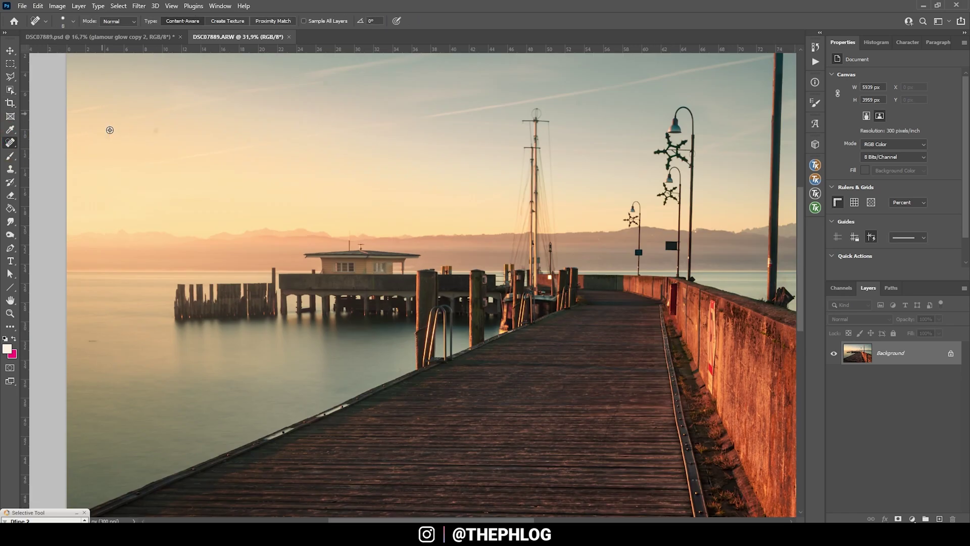
pyautogui.scroll(1, 117, 144)
pyautogui.keyDown('alt'); pyautogui.moveTo(188, 147); pyautogui.dragTo(203, 148); pyautogui.keyUp('alt')
pyautogui.click(204, 129)
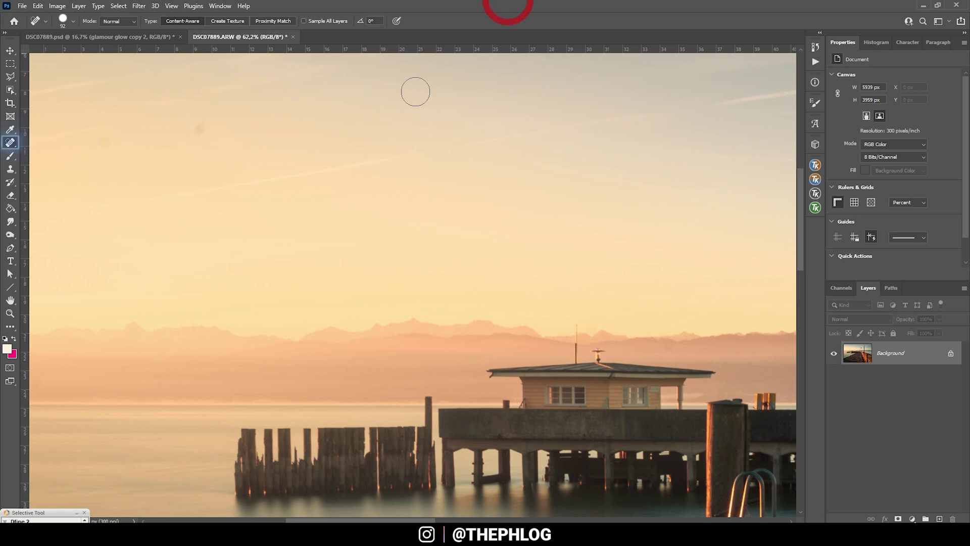
pyautogui.rightClick(9, 144)
pyautogui.click(67, 144)
pyautogui.keyDown('alt'); pyautogui.moveTo(241, 178); pyautogui.dragTo(239, 177); pyautogui.keyUp('alt')
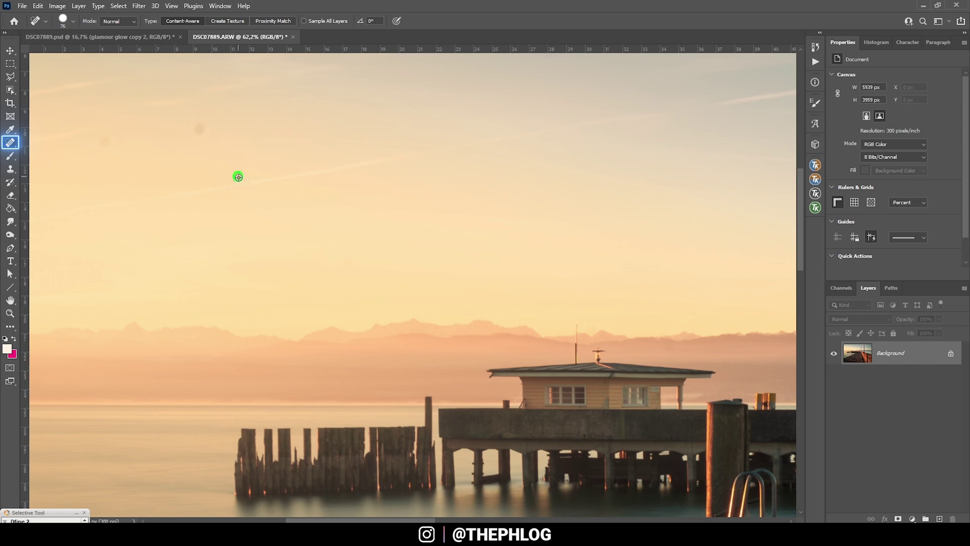
pyautogui.click(199, 133)
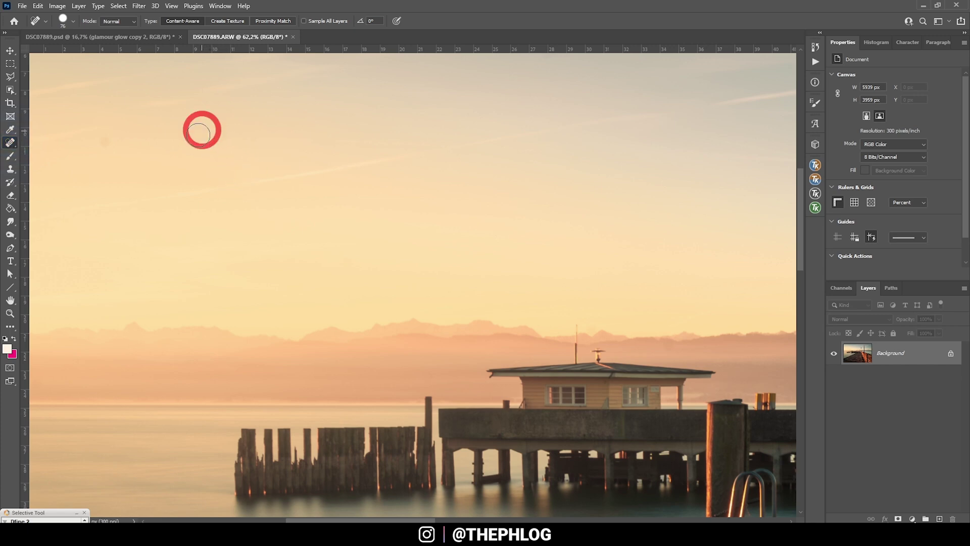
# Heal the remaining dust spots across the middle and right of the sky
pyautogui.scroll(2, 328, 208)
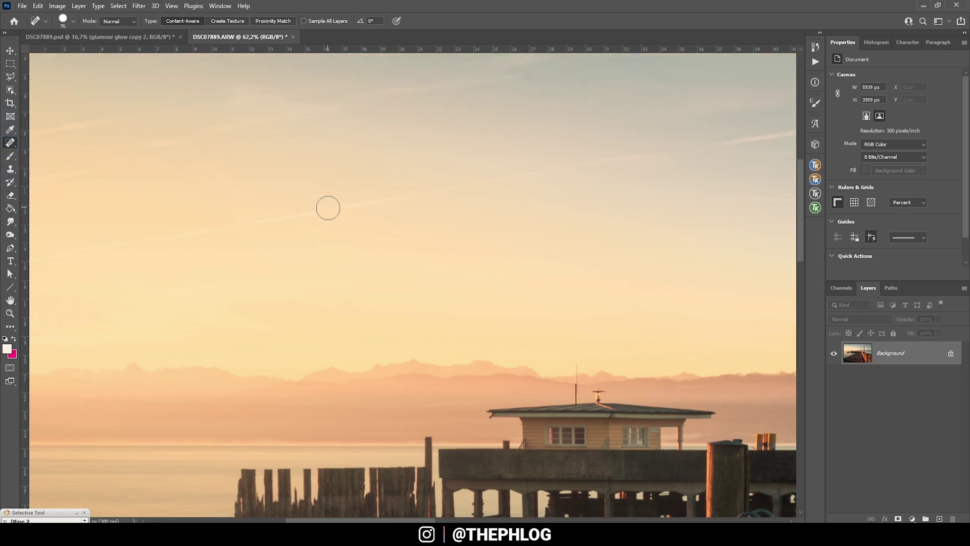
pyautogui.scroll(2, 328, 208)
pyautogui.scroll(-1, 351, 253)
pyautogui.click(488, 152)
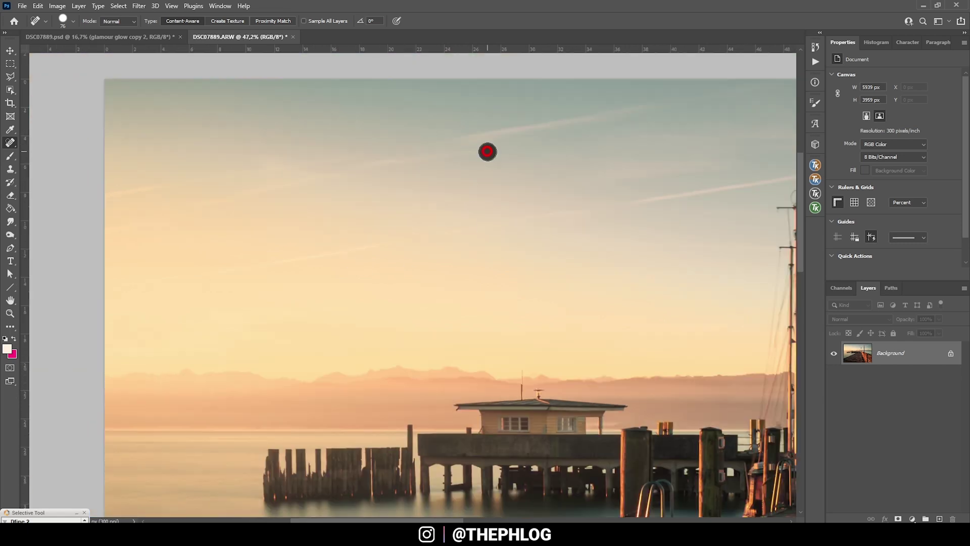
pyautogui.hscroll(10, 402, 236)
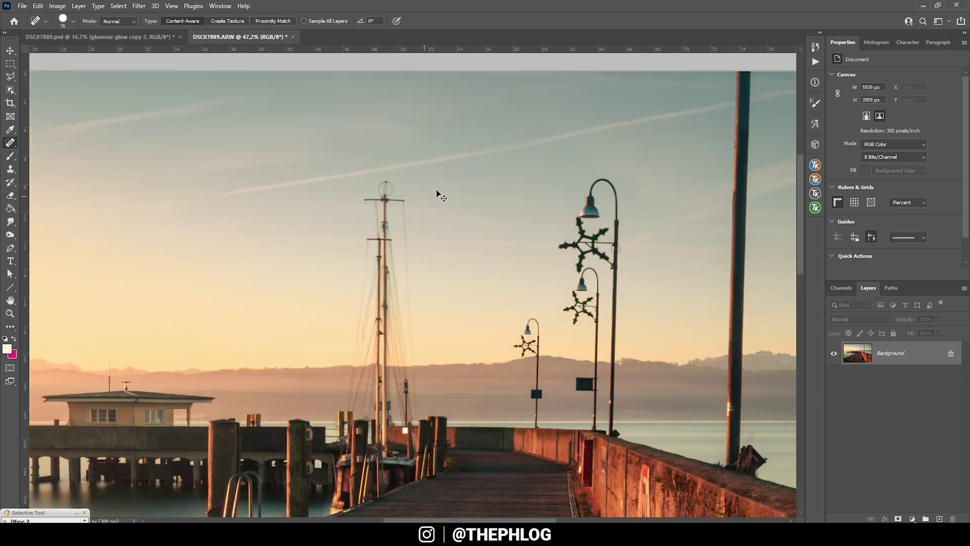
pyautogui.hscroll(5, 444, 181)
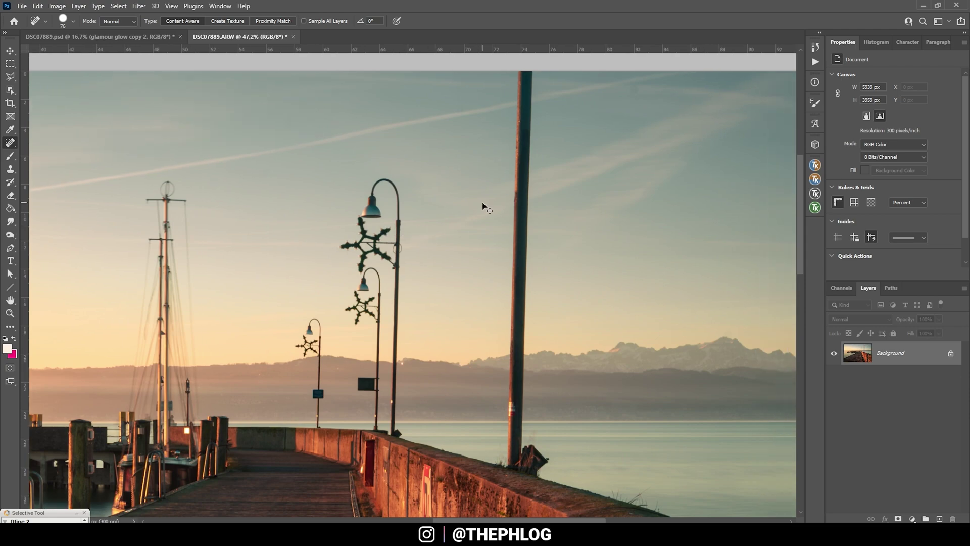
pyautogui.hscroll(1, 483, 206)
pyautogui.click(586, 89)
# Heal the small dark streak in the water near the photo's left edge using a smaller brush
pyautogui.hscroll(3, 535, 226)
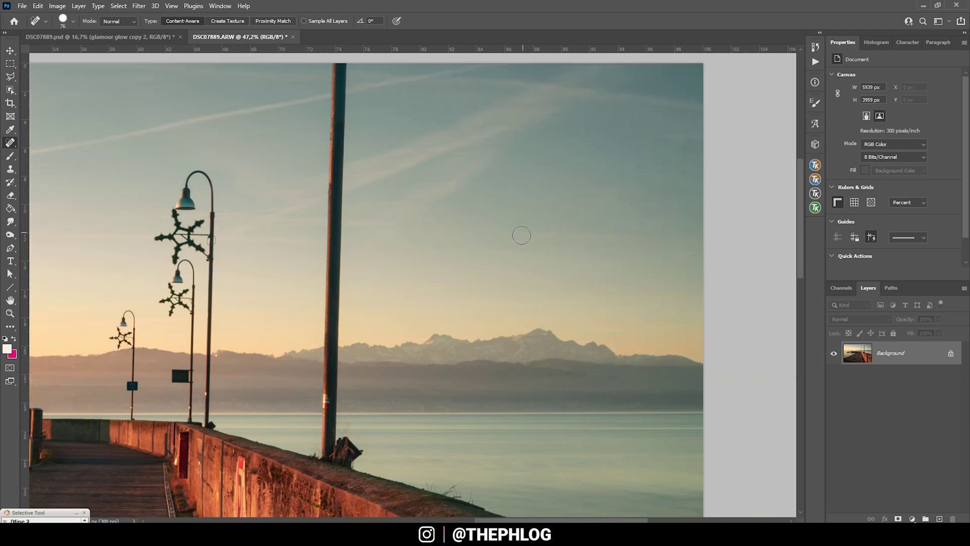
pyautogui.scroll(-5, 522, 235)
pyautogui.scroll(6, 194, 279)
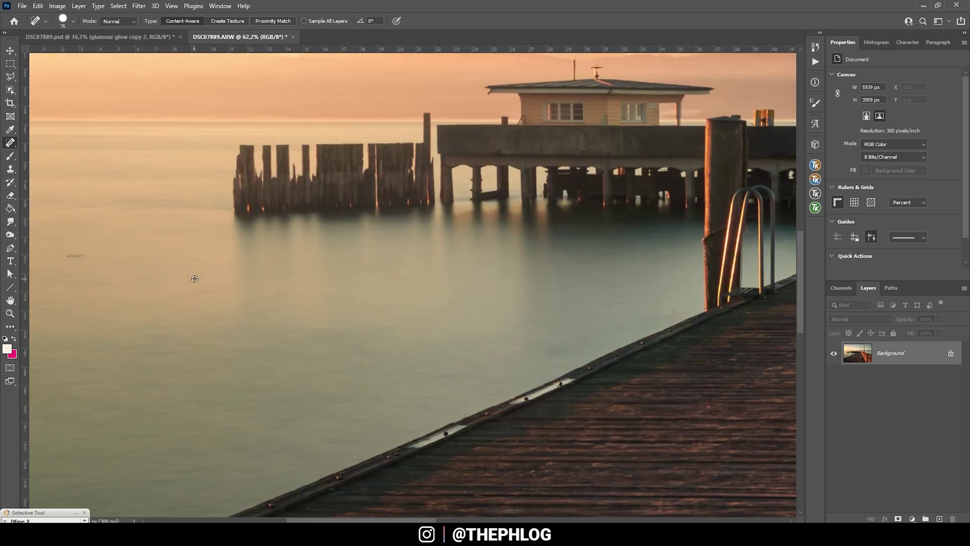
pyautogui.scroll(3, 195, 278)
pyautogui.hscroll(-3, 253, 267)
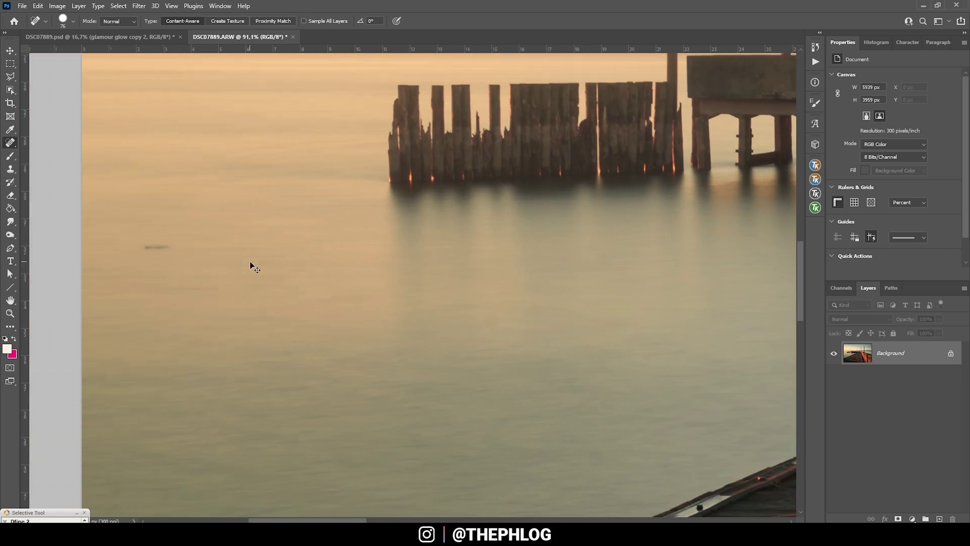
pyautogui.click(154, 253)
pyautogui.moveTo(147, 245); pyautogui.dragTo(172, 246)
pyautogui.scroll(-3, 362, 303)
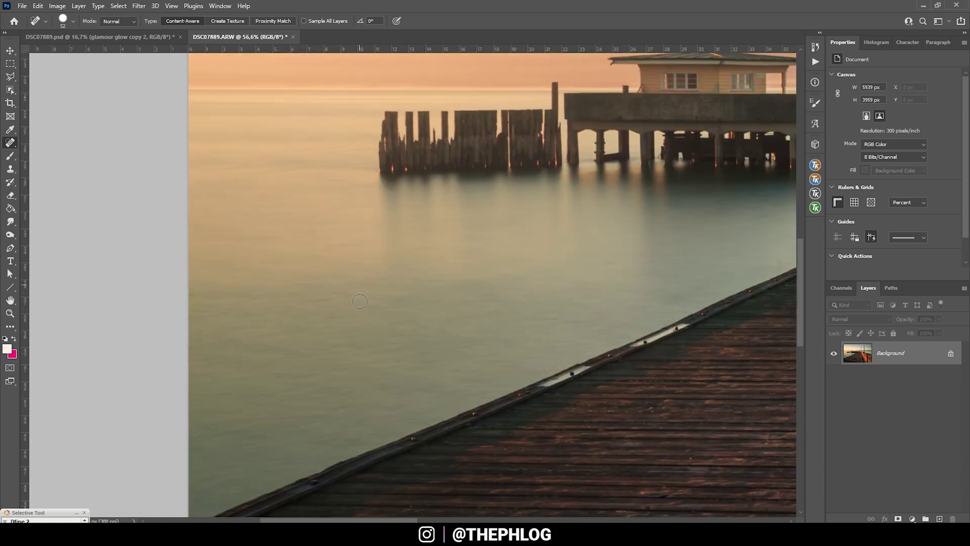
# Heal away the bright leaf lying on the wooden walkway
pyautogui.scroll(-8, 360, 301)
pyautogui.hscroll(10, 461, 416)
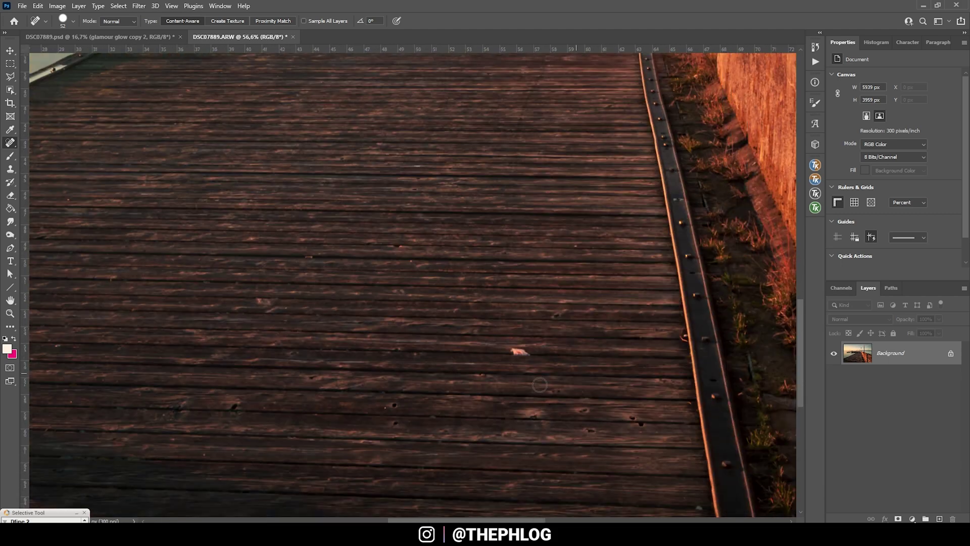
pyautogui.moveTo(505, 353); pyautogui.dragTo(535, 353)
pyautogui.scroll(-5, 582, 371)
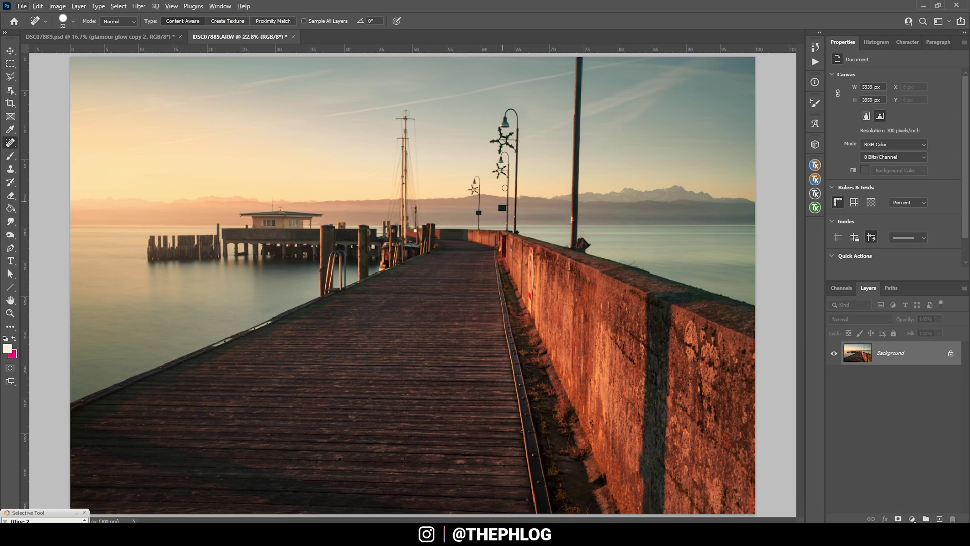
# Try to remove the tall pole beside the wall with a 147 px Spot Healing stroke along its length, and undo the removal
pyautogui.scroll(8, 478, 174)
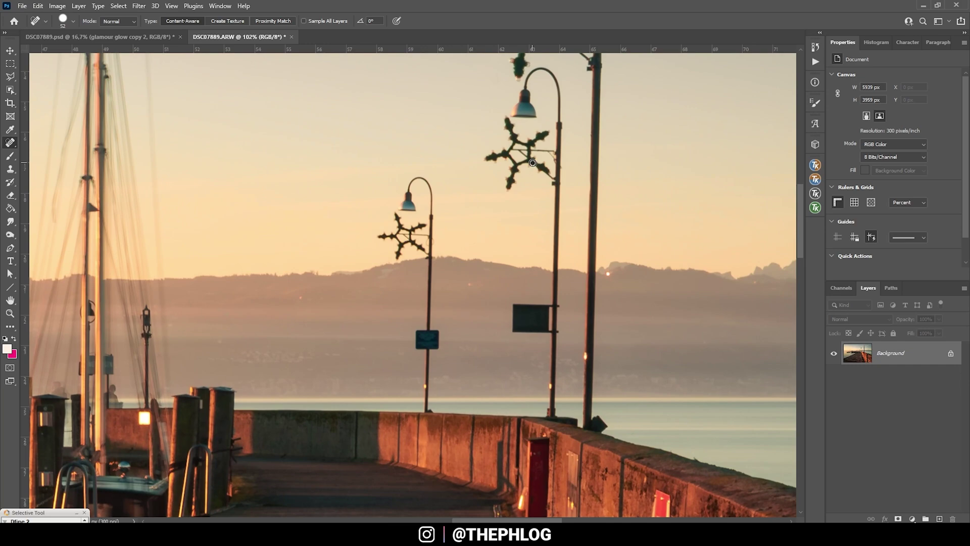
pyautogui.scroll(-5, 446, 261)
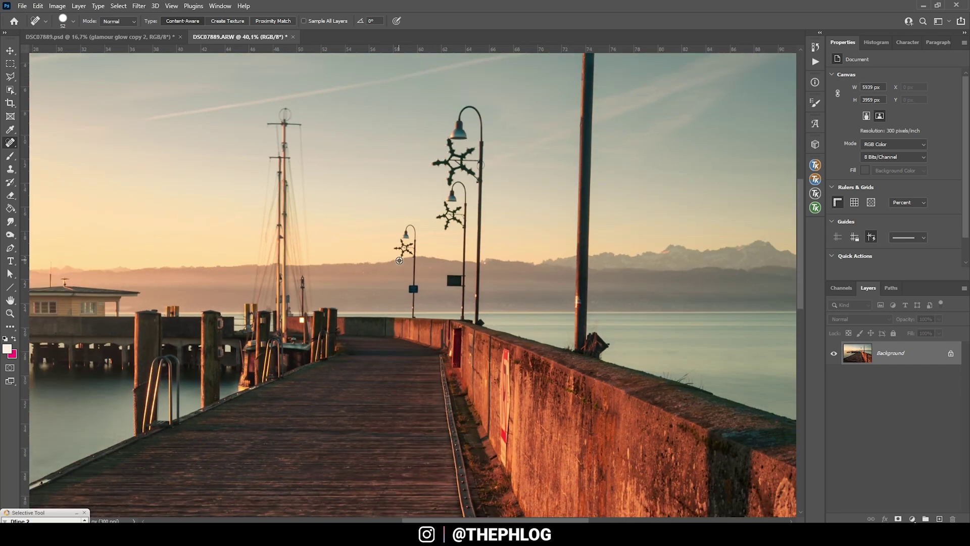
pyautogui.scroll(4, 429, 247)
pyautogui.scroll(-3, 483, 265)
pyautogui.scroll(2, 631, 166)
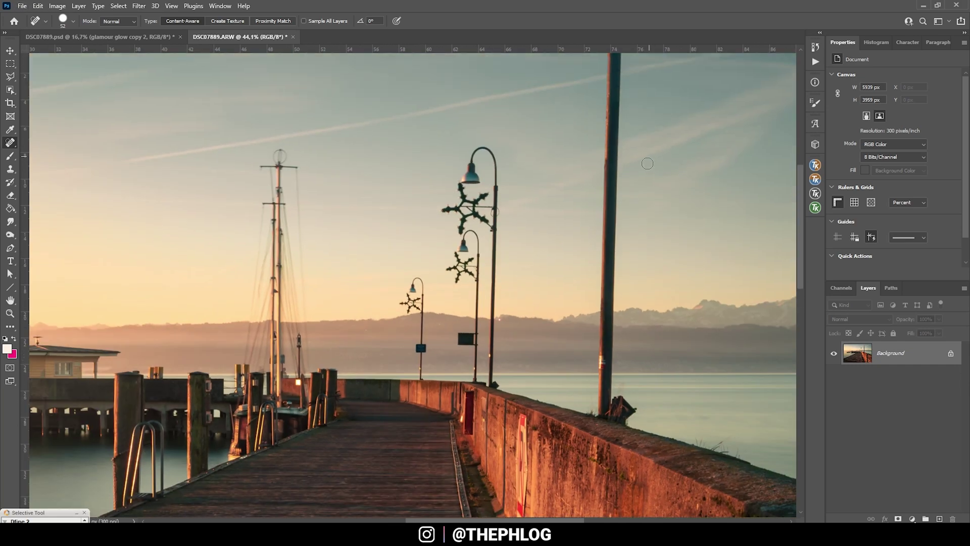
pyautogui.moveTo(613, 298); pyautogui.dragTo(626, 299)
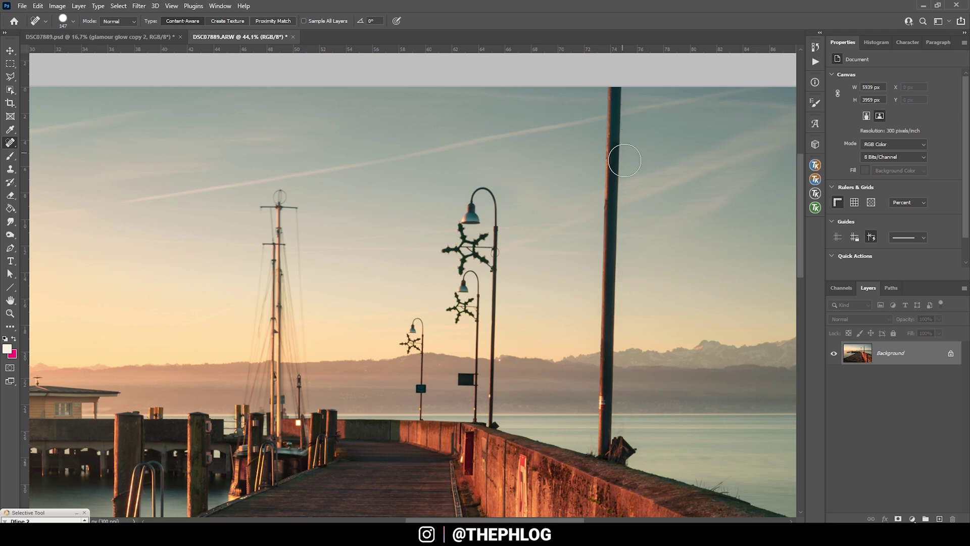
pyautogui.moveTo(614, 96)
pyautogui.mouseDown()
pyautogui.moveTo(601, 355)
pyautogui.moveTo(610, 450)
pyautogui.mouseUp()
pyautogui.scroll(-2, 675, 316)
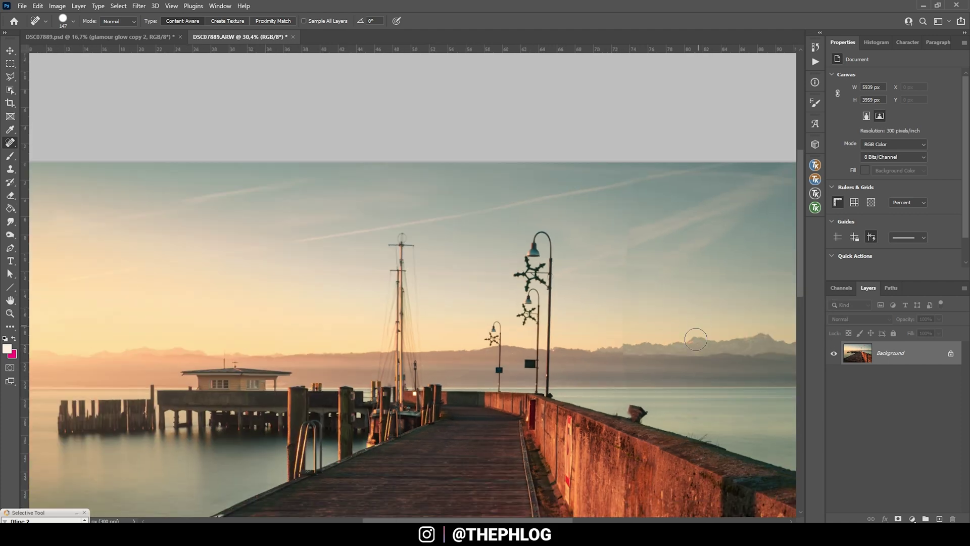
pyautogui.scroll(2, 710, 329)
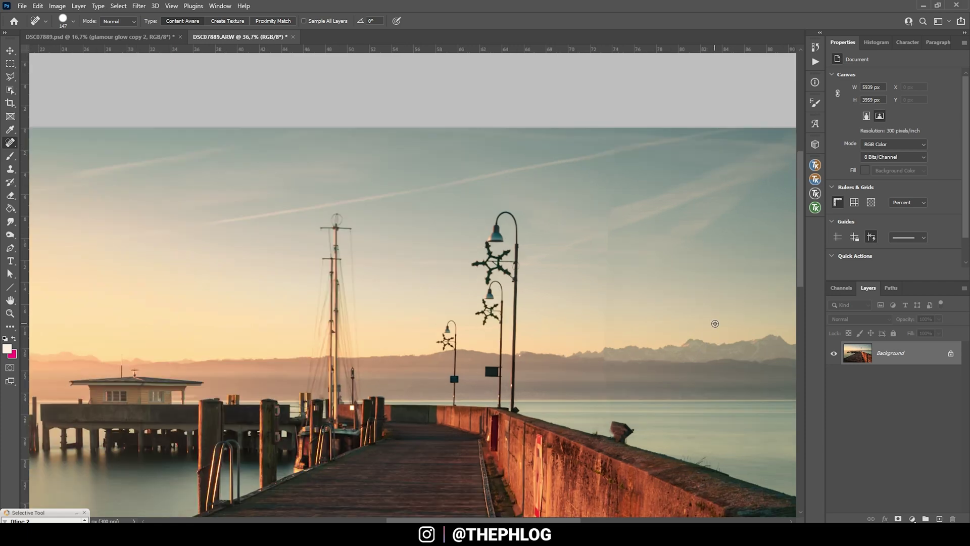
pyautogui.scroll(3, 649, 344)
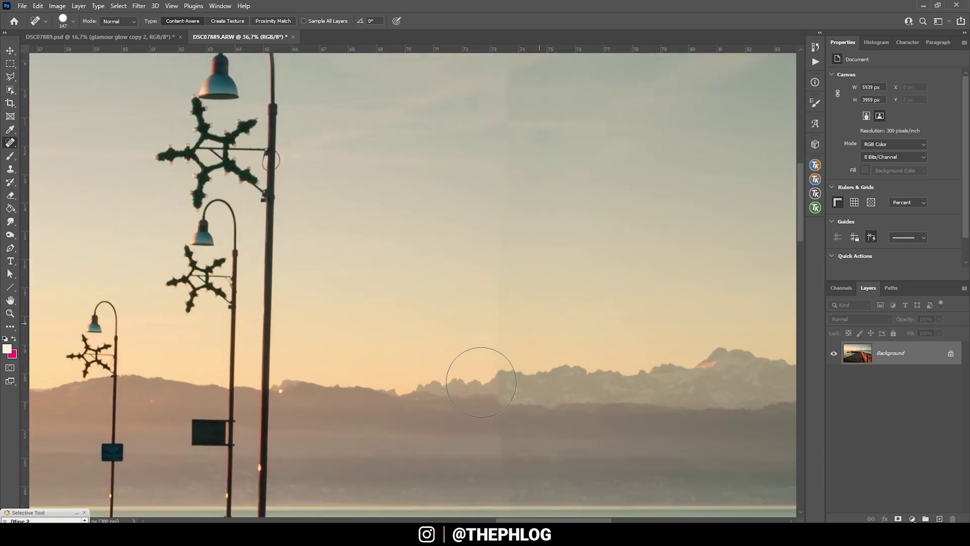
pyautogui.scroll(-3, 551, 333)
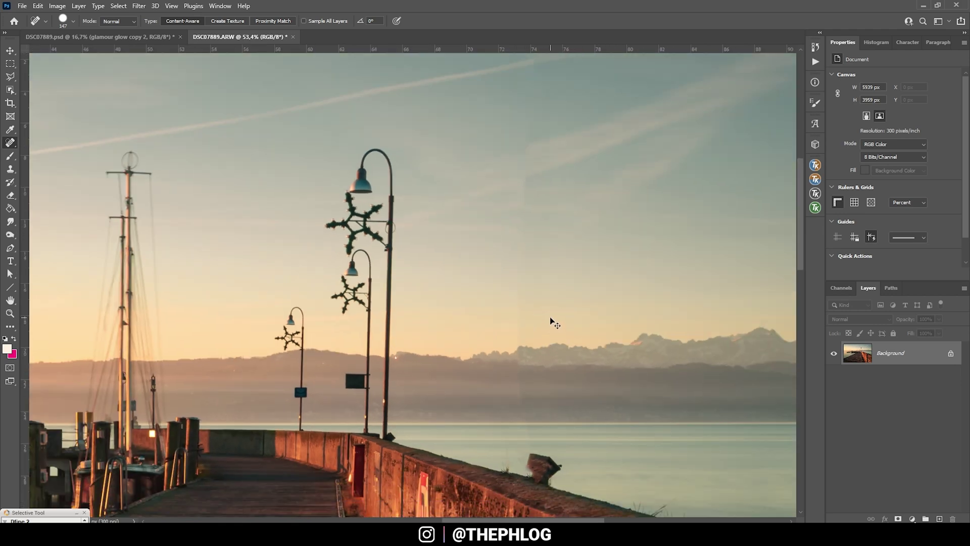
pyautogui.hotkey('ctrl', 'z')
pyautogui.scroll(-2, 551, 317)
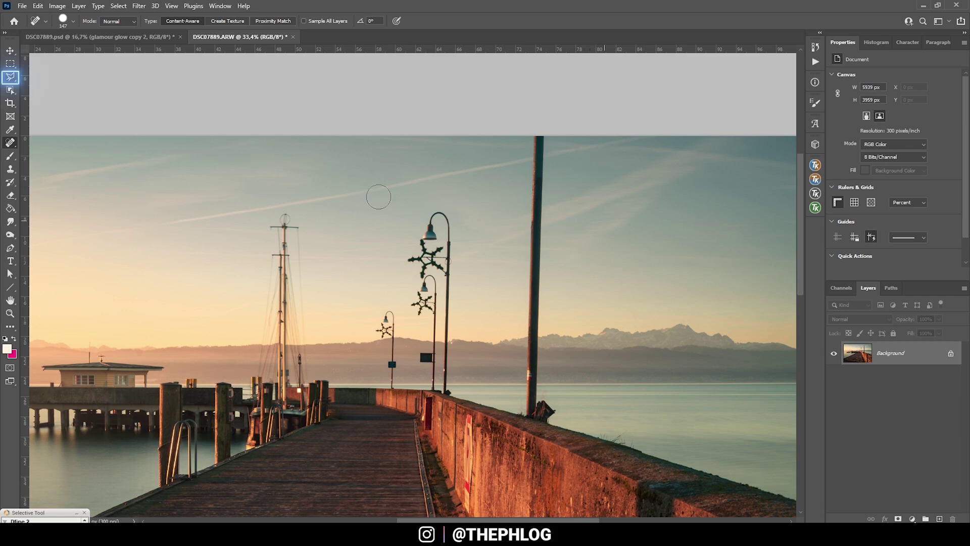
# Select the tall pole and the dark object at its base with a closed Polygonal Lasso outline set slightly outside their edges
pyautogui.click(8, 78)
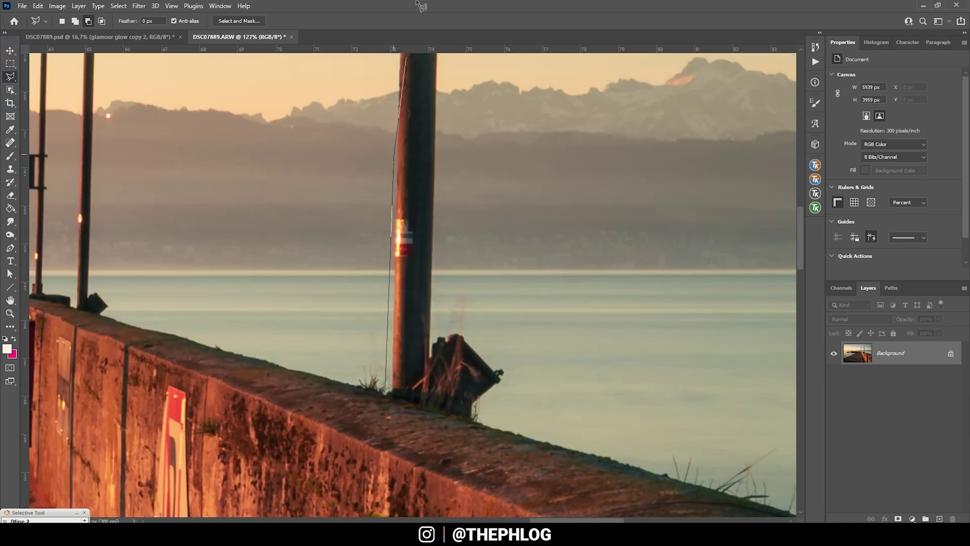
pyautogui.scroll(4, 392, 106)
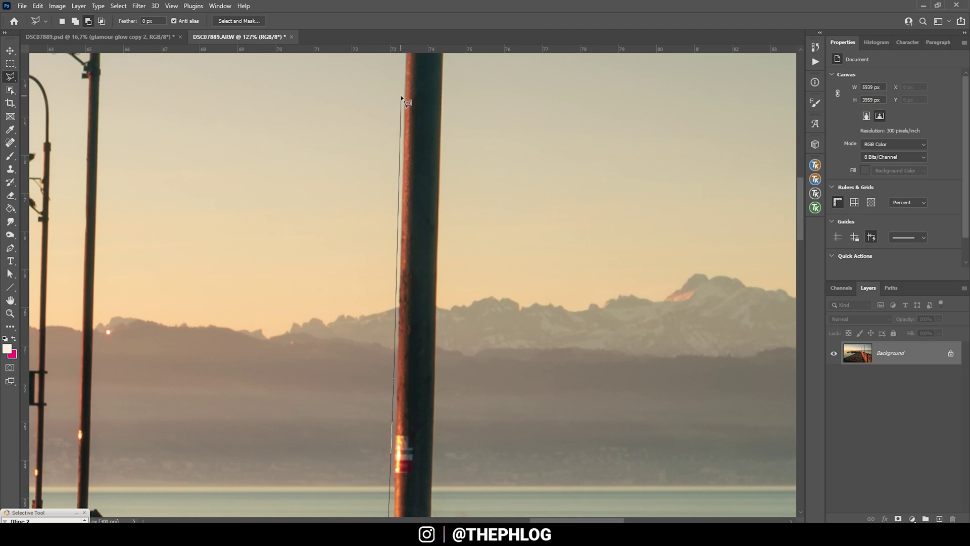
pyautogui.scroll(4, 390, 80)
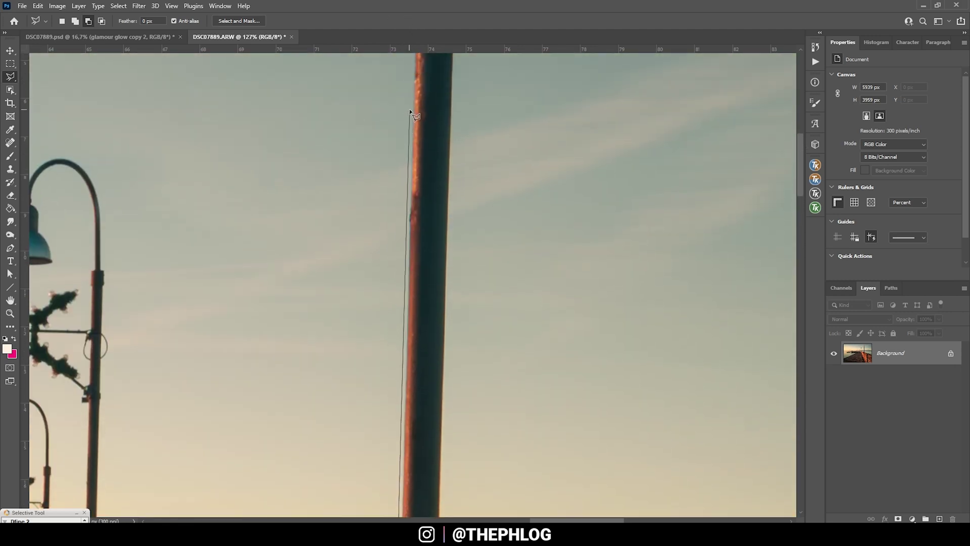
pyautogui.scroll(6, 410, 108)
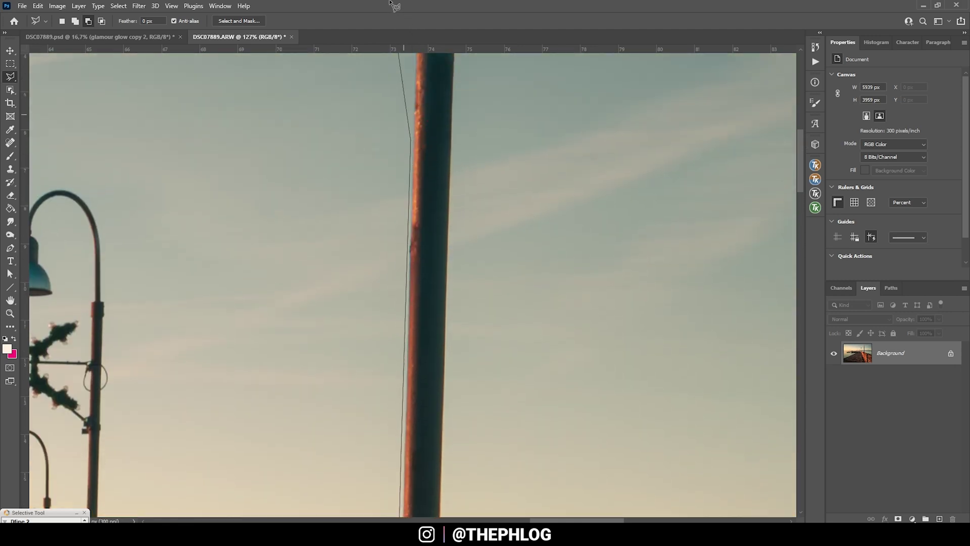
pyautogui.click(419, 207)
pyautogui.click(471, 209)
pyautogui.scroll(-15, 465, 455)
pyautogui.click(445, 449)
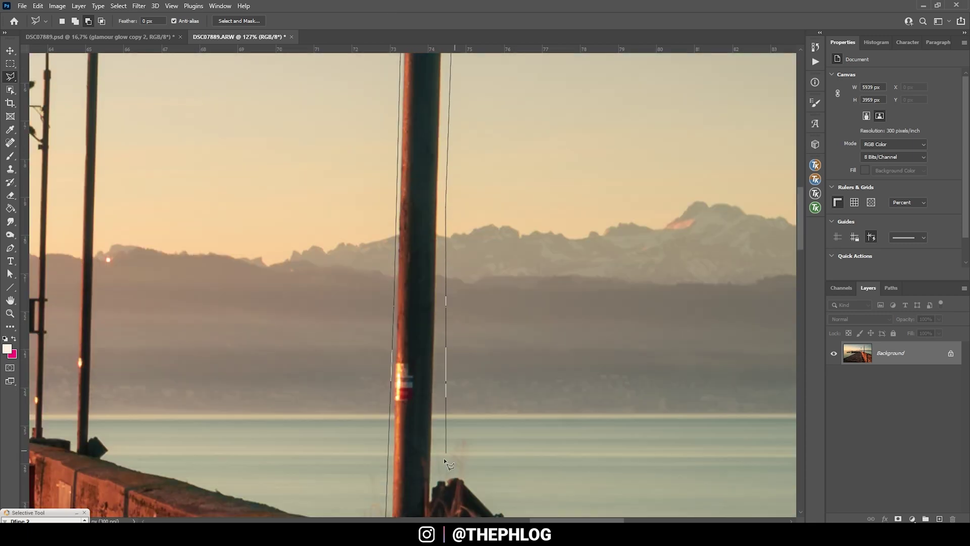
pyautogui.click(441, 465)
pyautogui.scroll(-2, 442, 465)
pyautogui.click(467, 362)
pyautogui.click(515, 409)
pyautogui.click(498, 425)
pyautogui.click(481, 453)
pyautogui.click(395, 436)
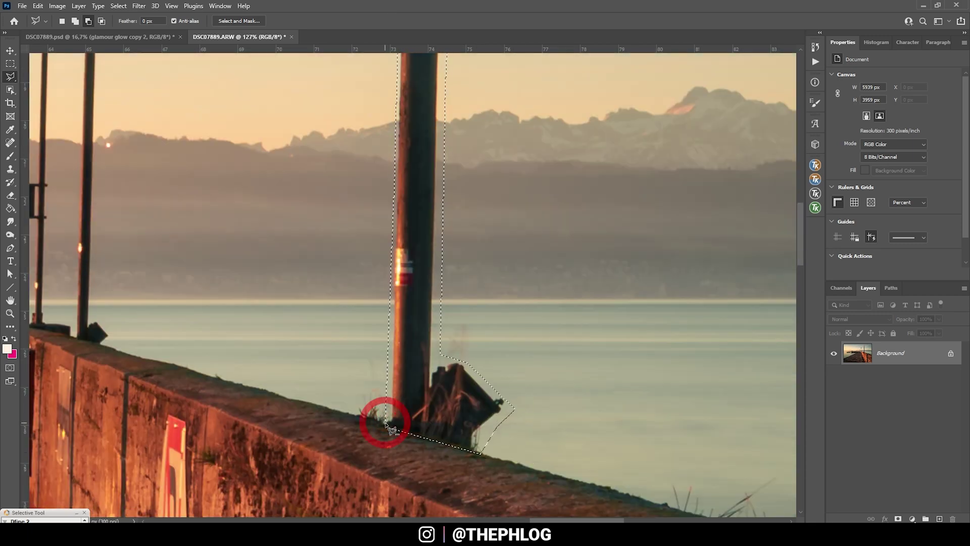
# Replace the selected tall pole and its base object using Content-Aware Fill with color adaptation, Normal blending and 100% opacity
pyautogui.scroll(-3, 395, 435)
pyautogui.scroll(-3, 431, 333)
pyautogui.scroll(3, 465, 262)
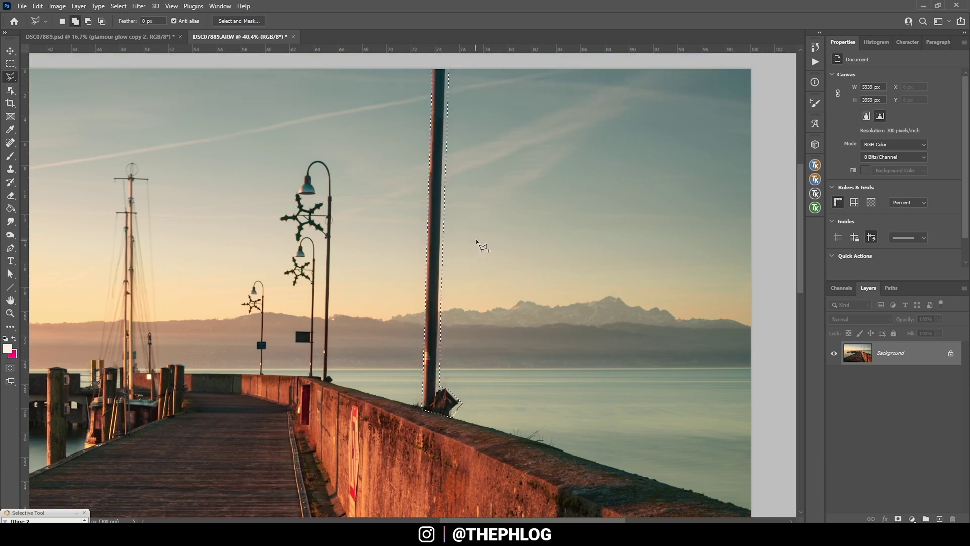
pyautogui.hotkey('shift', 'BackSpace')
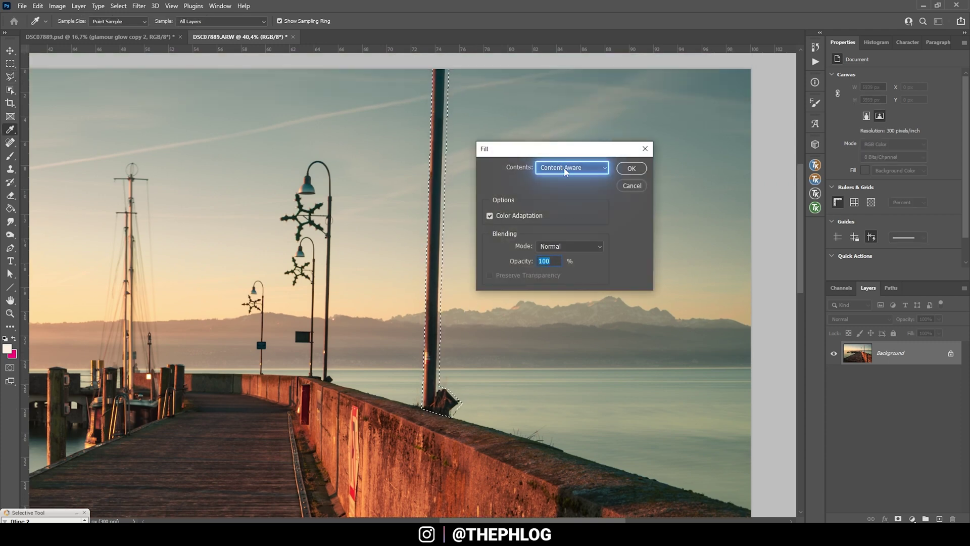
pyautogui.click(630, 168)
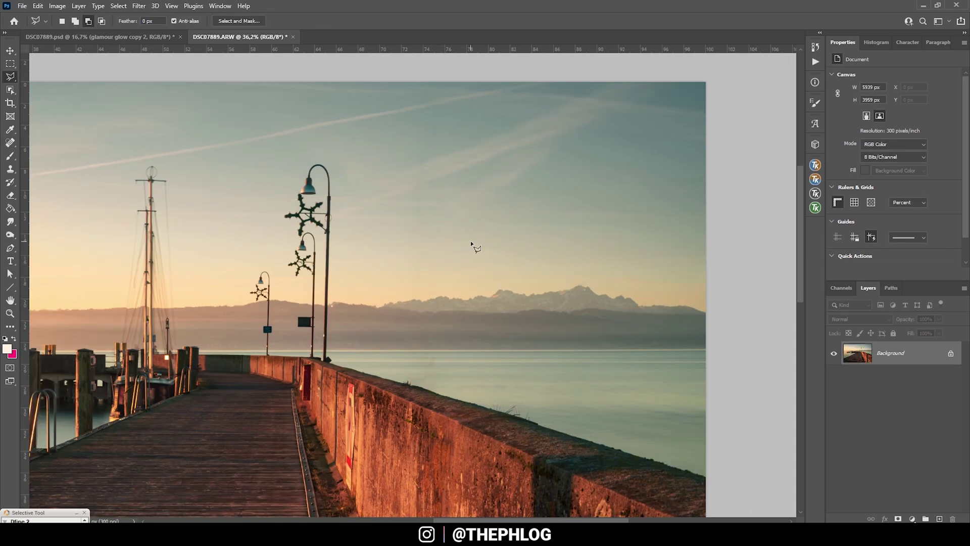
# Start a Polygonal Lasso outline at the base of the farthest lamp post, tracing its left side past the small blue sign
pyautogui.scroll(-3, 471, 240)
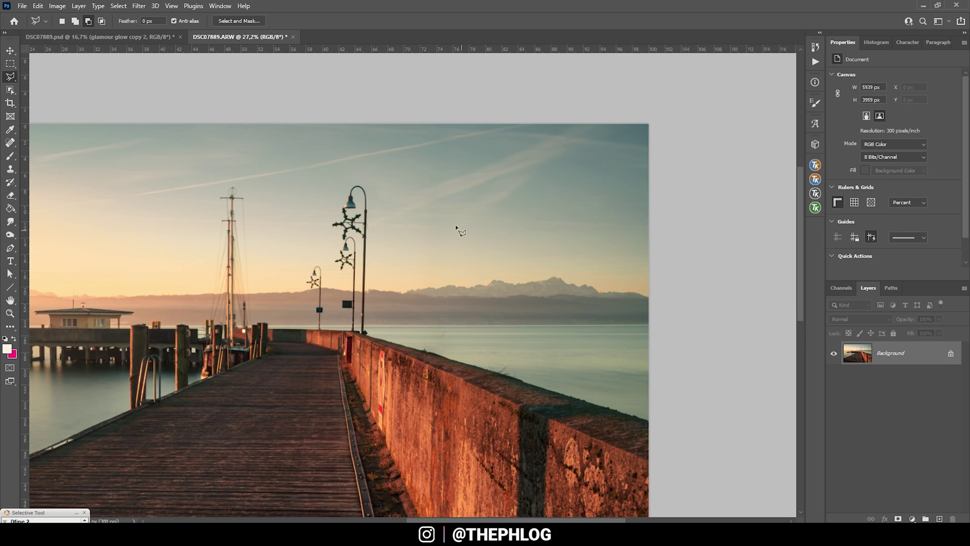
pyautogui.scroll(6, 456, 226)
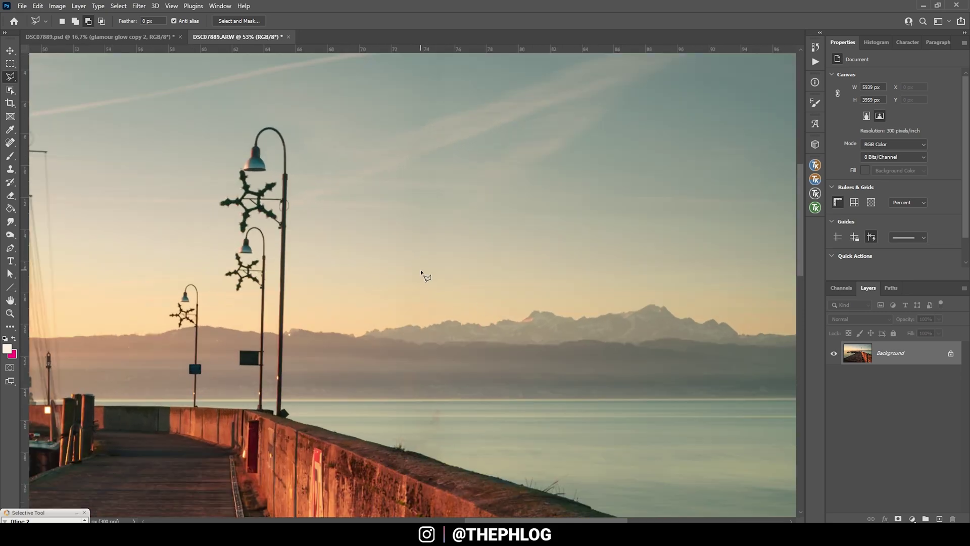
pyautogui.scroll(-2, 423, 272)
pyautogui.scroll(8, 244, 368)
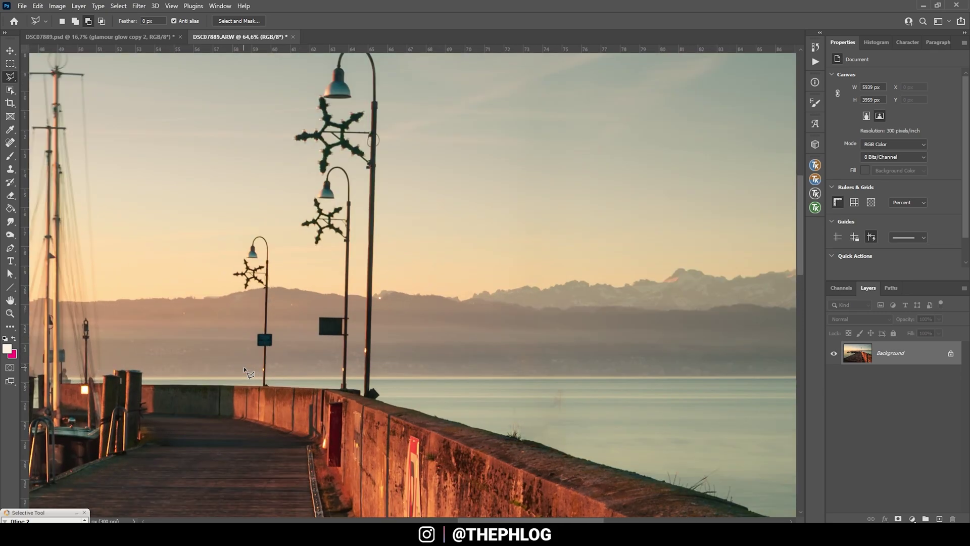
pyautogui.scroll(5, 238, 306)
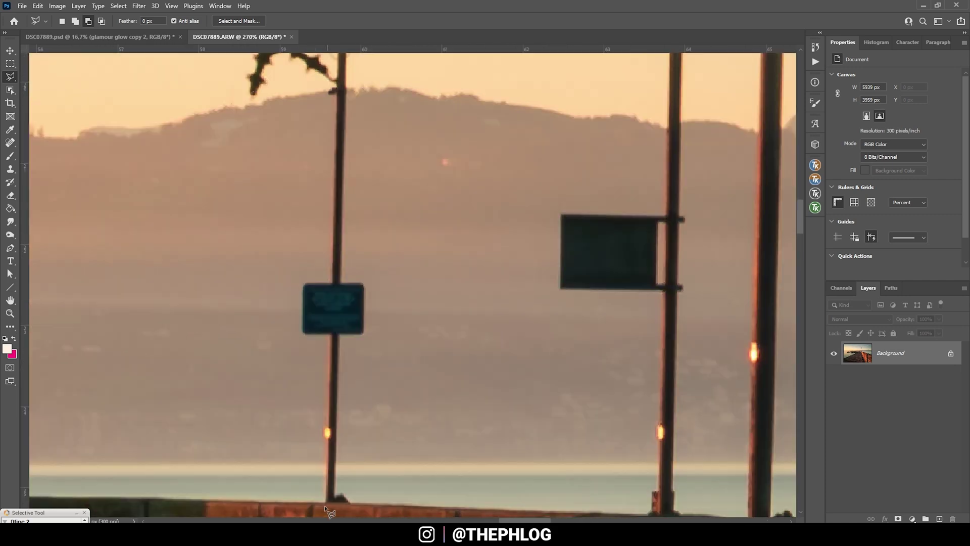
pyautogui.click(320, 502)
pyautogui.click(325, 339)
pyautogui.click(298, 337)
pyautogui.click(299, 277)
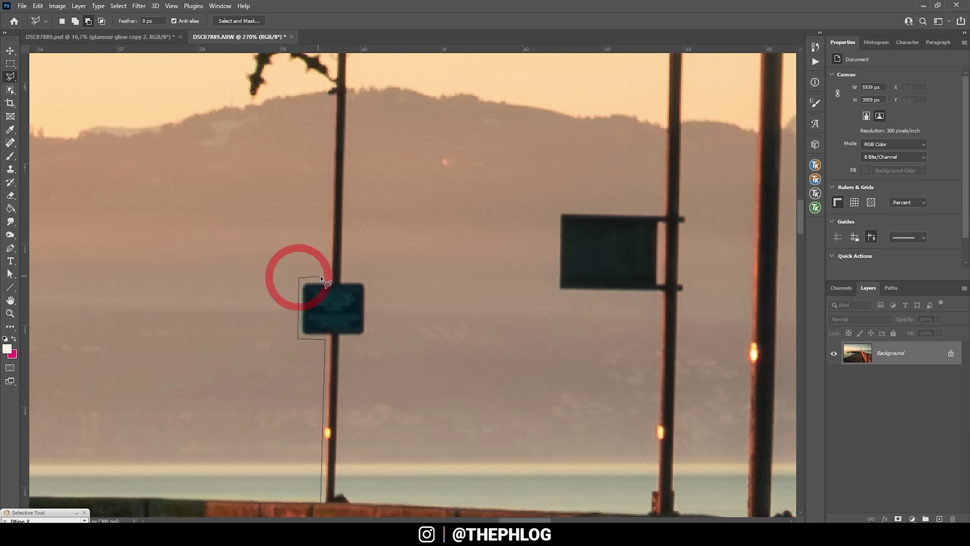
pyautogui.click(327, 277)
pyautogui.click(333, 98)
pyautogui.click(322, 93)
pyautogui.click(323, 84)
# Continue the lasso outline around the farthest lamp post's star decoration, slightly outside its arms
pyautogui.scroll(2, 283, 65)
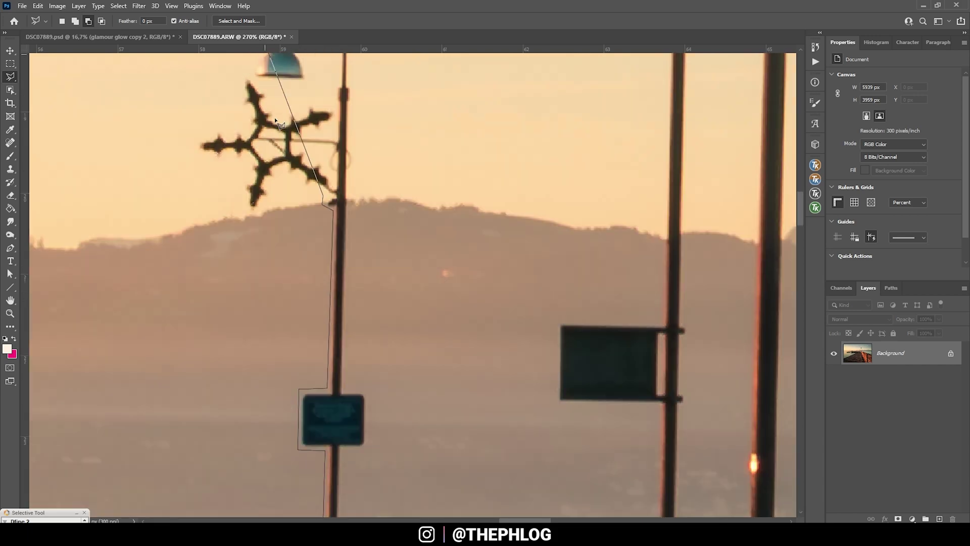
pyautogui.click(285, 172)
pyautogui.click(274, 179)
pyautogui.click(266, 212)
pyautogui.click(239, 214)
pyautogui.click(234, 197)
pyautogui.click(250, 161)
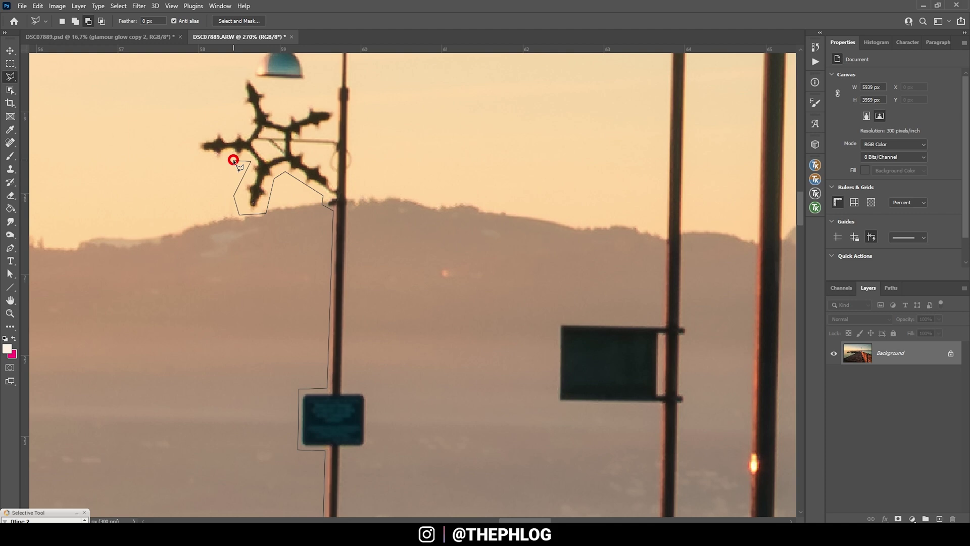
pyautogui.click(206, 160)
pyautogui.click(187, 150)
pyautogui.click(195, 131)
pyautogui.click(250, 129)
pyautogui.click(241, 97)
pyautogui.click(235, 76)
pyautogui.click(248, 75)
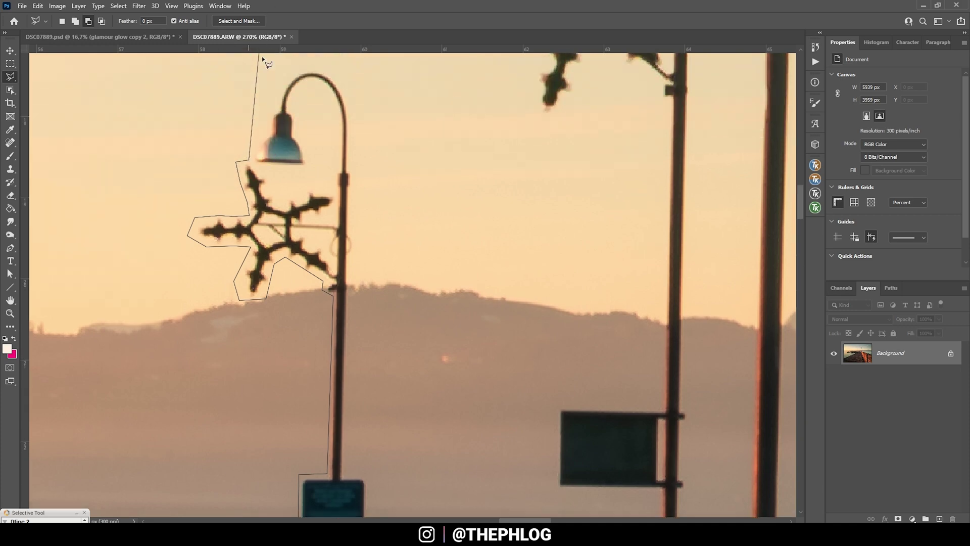
# Carry the outline around the lamp head and curved arm, follow the post's right side around the sign, and close it at the base
pyautogui.click(258, 154)
pyautogui.click(268, 145)
pyautogui.click(273, 122)
pyautogui.click(277, 118)
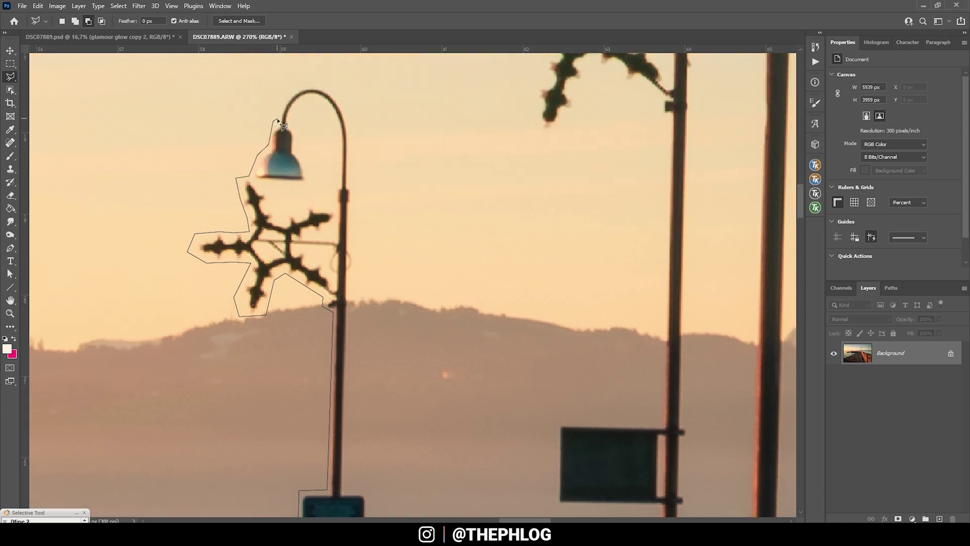
pyautogui.click(287, 86)
pyautogui.click(314, 82)
pyautogui.click(338, 84)
pyautogui.click(357, 141)
pyautogui.click(352, 431)
pyautogui.click(349, 393)
pyautogui.click(370, 397)
pyautogui.click(369, 467)
pyautogui.click(344, 463)
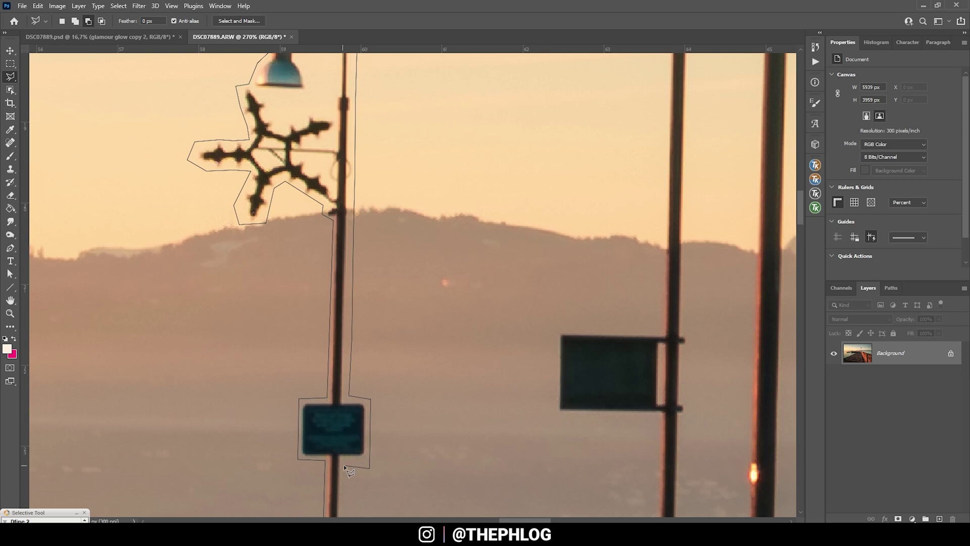
pyautogui.click(342, 462)
pyautogui.doubleClick(340, 490)
pyautogui.scroll(5, 398, 210)
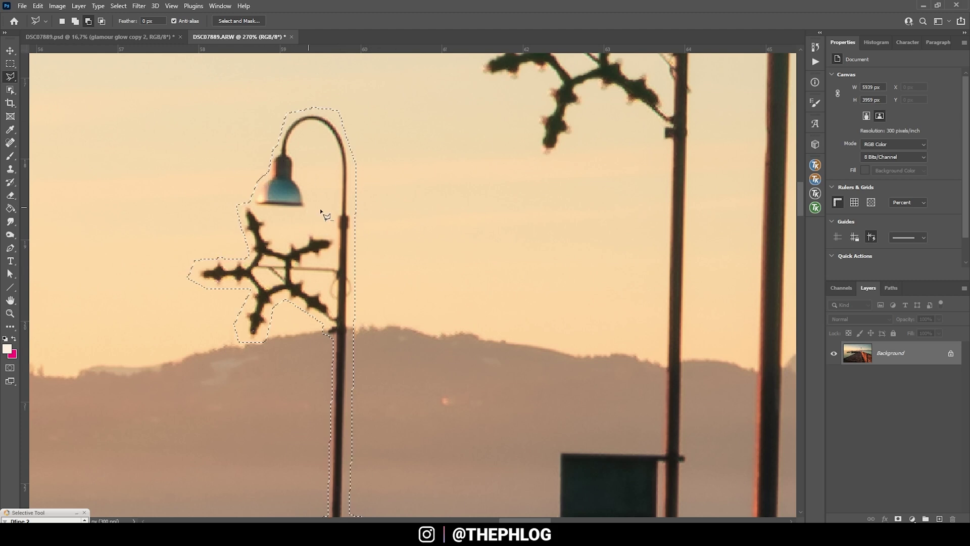
# Subtract the patch of sky enclosed by the farthest lamp's curved arm, lamp head and star decoration from the selection
pyautogui.click(89, 21)
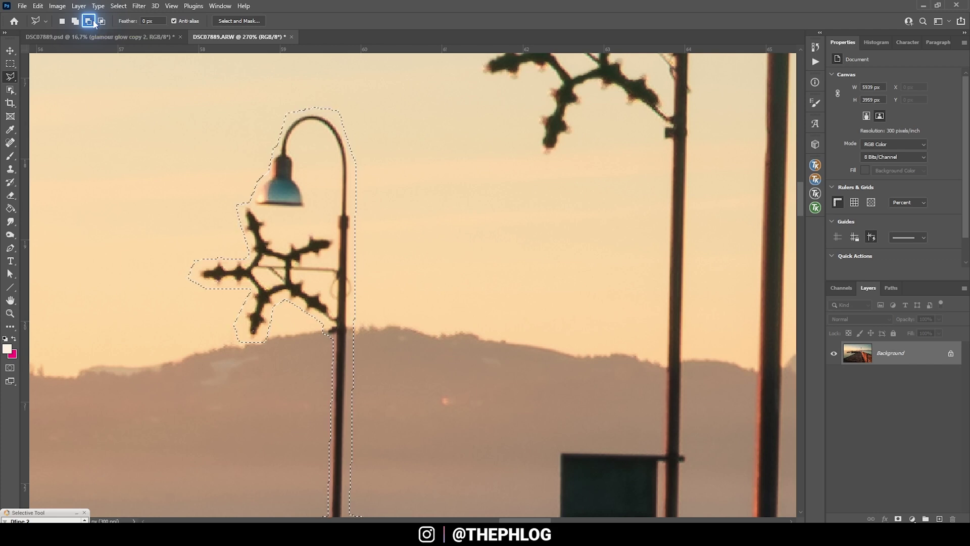
pyautogui.click(268, 213)
pyautogui.click(269, 230)
pyautogui.click(279, 241)
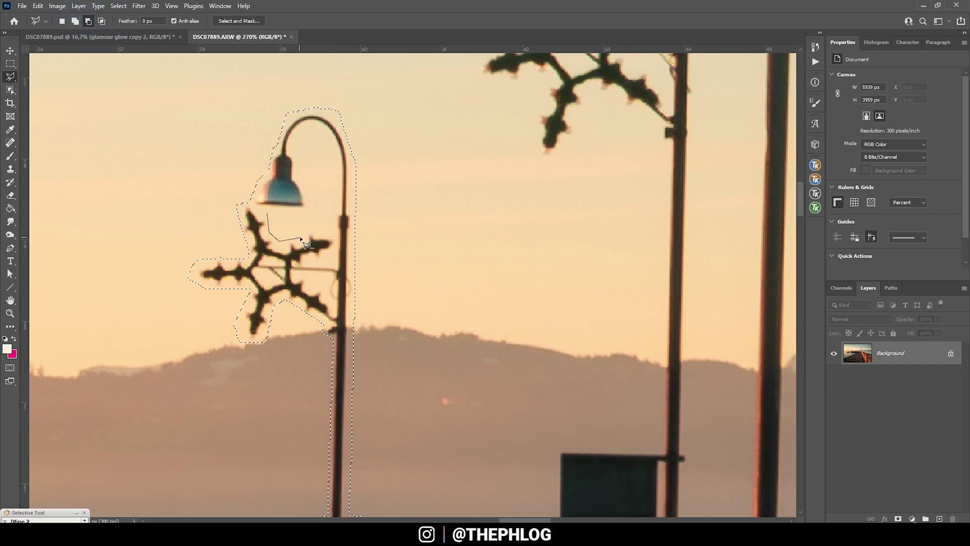
pyautogui.click(331, 230)
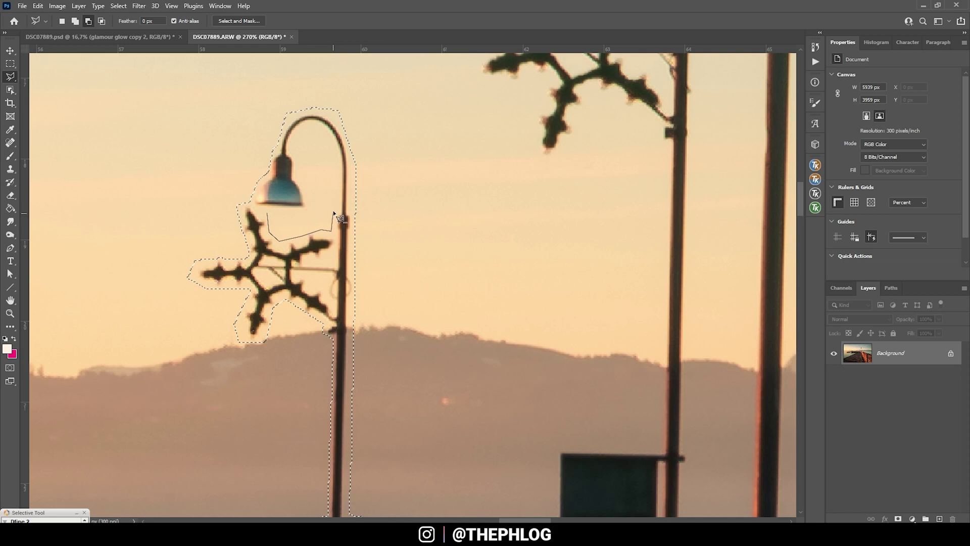
pyautogui.click(333, 213)
pyautogui.click(337, 165)
pyautogui.click(306, 127)
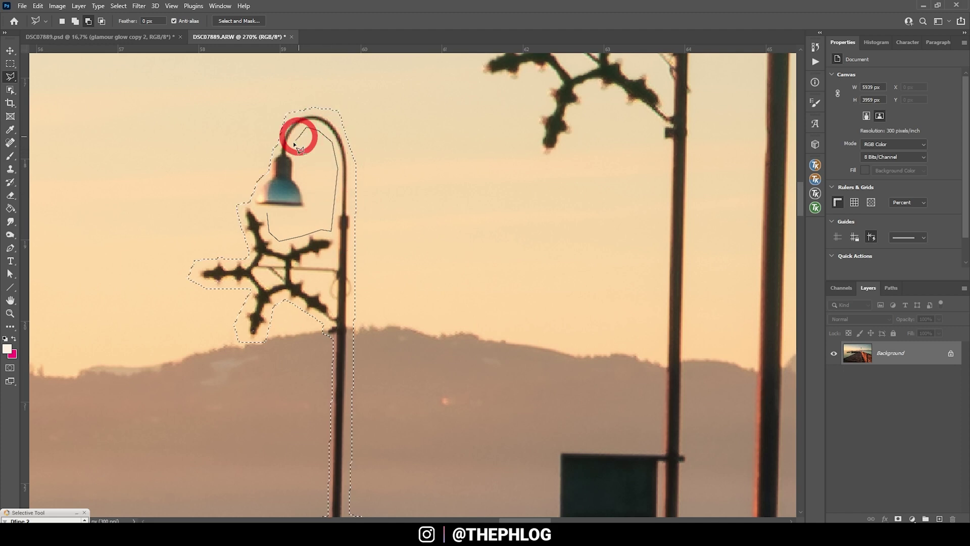
pyautogui.click(298, 172)
pyautogui.click(304, 185)
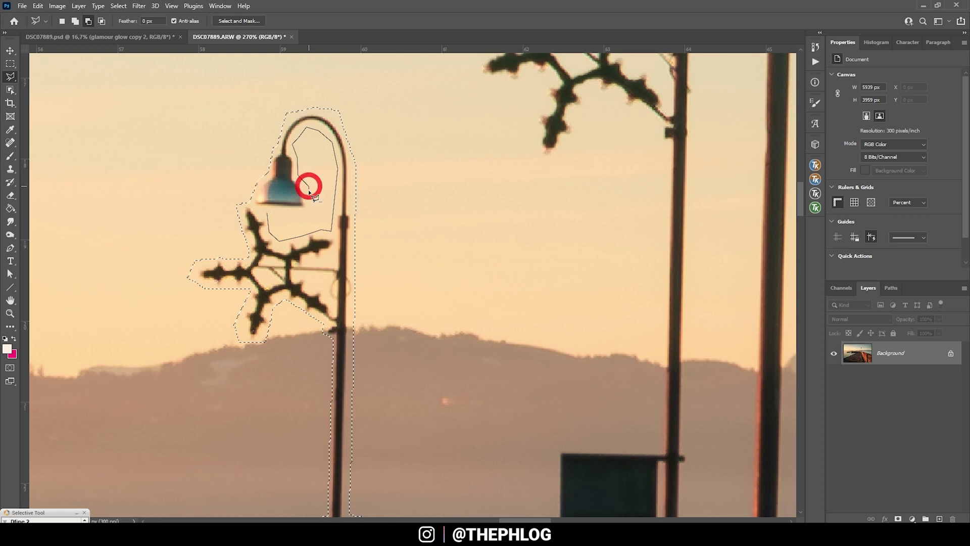
pyautogui.click(308, 202)
pyautogui.click(307, 215)
pyautogui.click(267, 216)
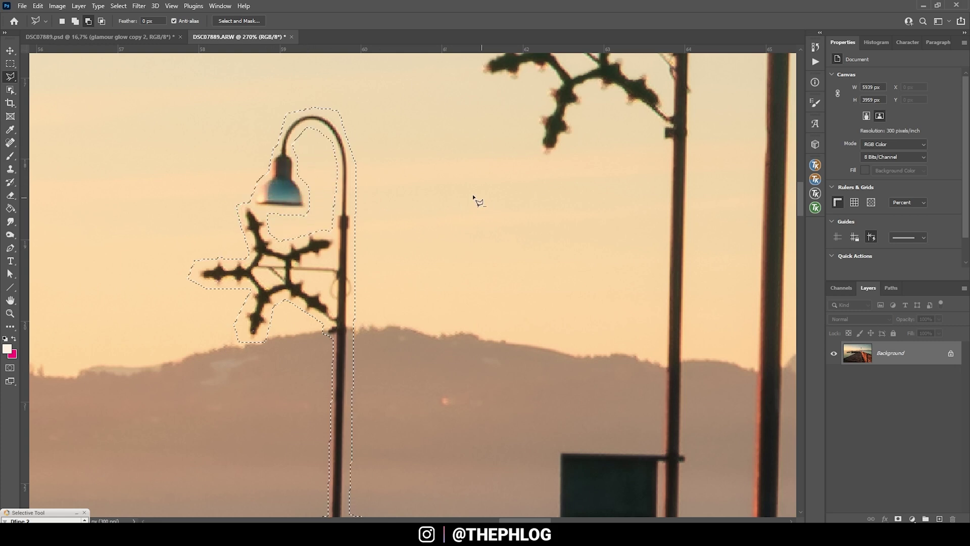
# Remove the selected farthest lamp post with a Content-Aware Fill in Normal mode at 100% opacity
pyautogui.scroll(-4, 367, 161)
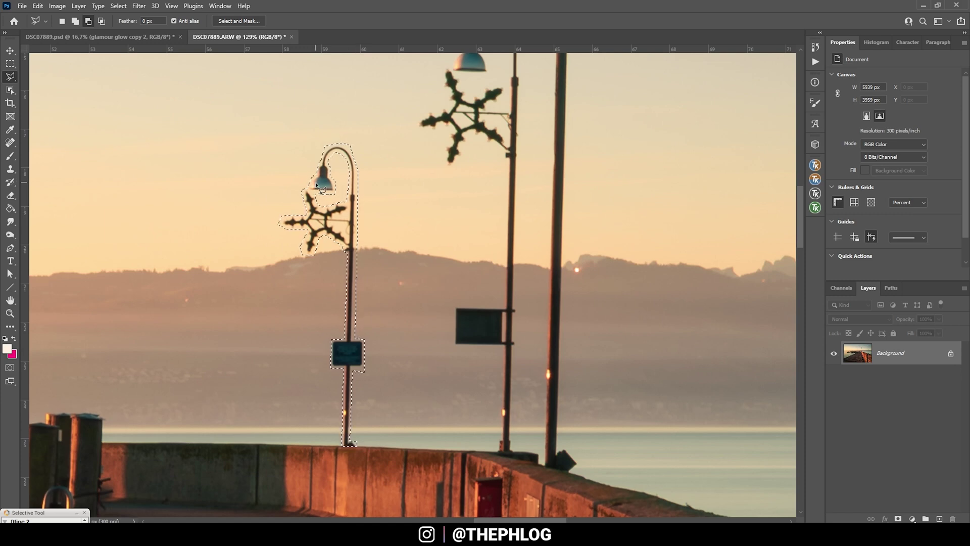
pyautogui.hotkey('shift', 'BackSpace')
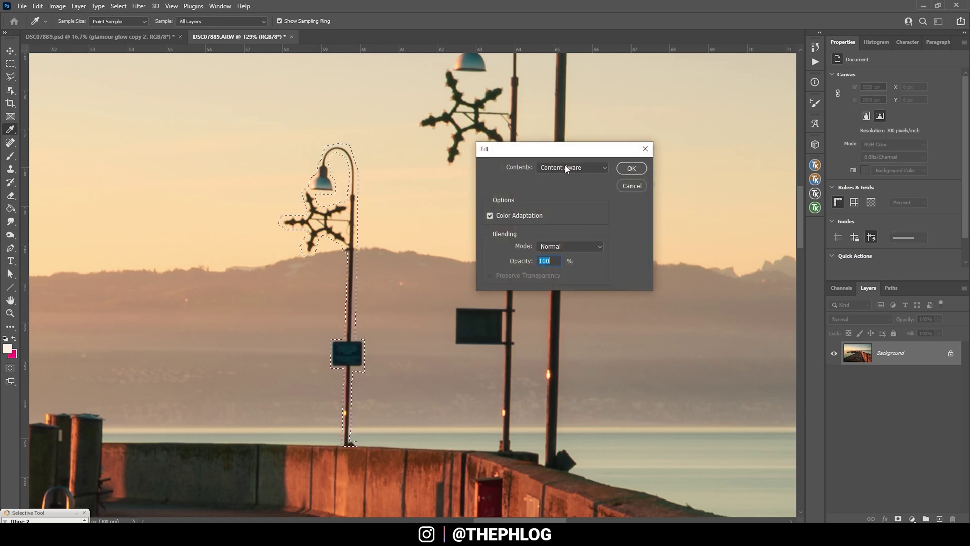
pyautogui.click(632, 168)
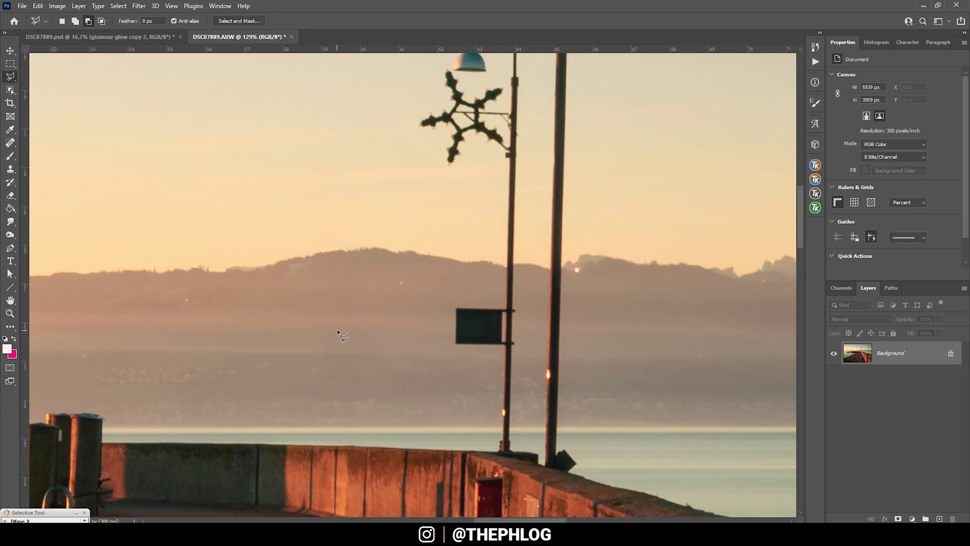
# Start a Polygonal Lasso outline at the shorter remaining lamp post, tracing its left side and around its dark rectangular sign
pyautogui.scroll(-6, 338, 329)
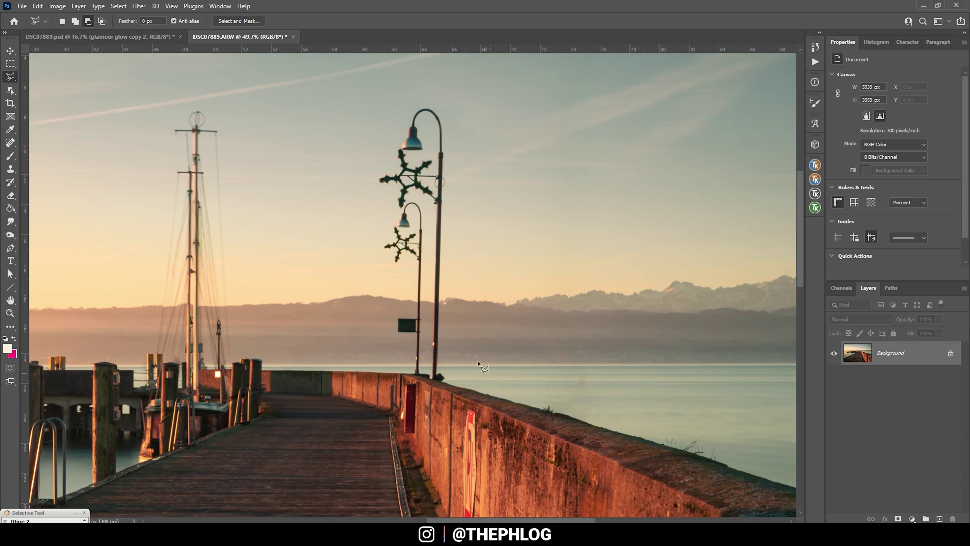
pyautogui.scroll(5, 468, 339)
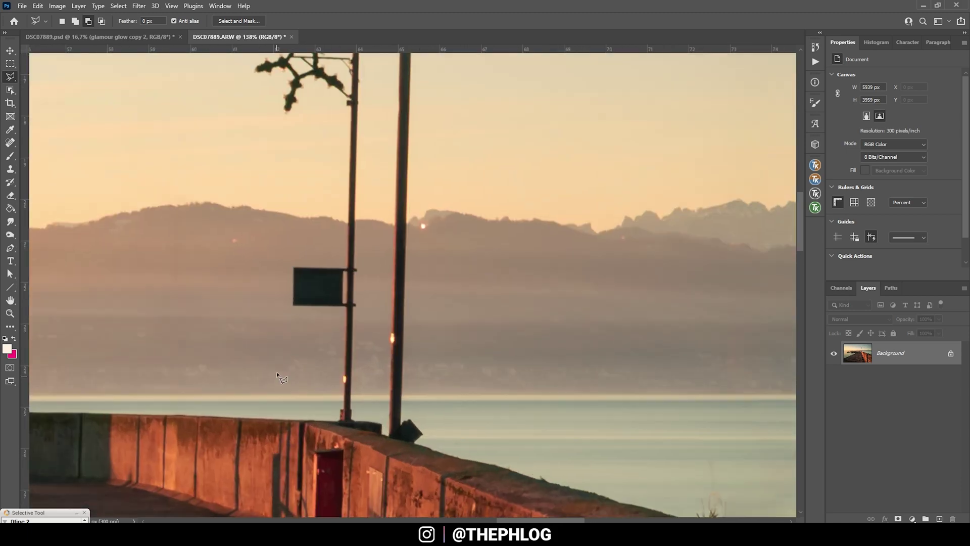
pyautogui.scroll(1, 287, 359)
pyautogui.scroll(-1, 392, 432)
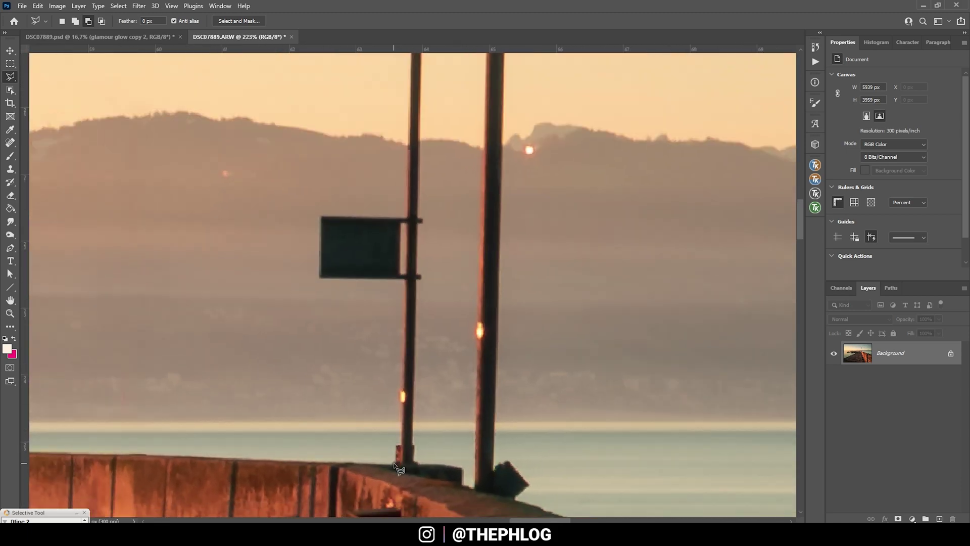
pyautogui.click(395, 435)
pyautogui.click(400, 284)
pyautogui.click(312, 283)
pyautogui.click(314, 209)
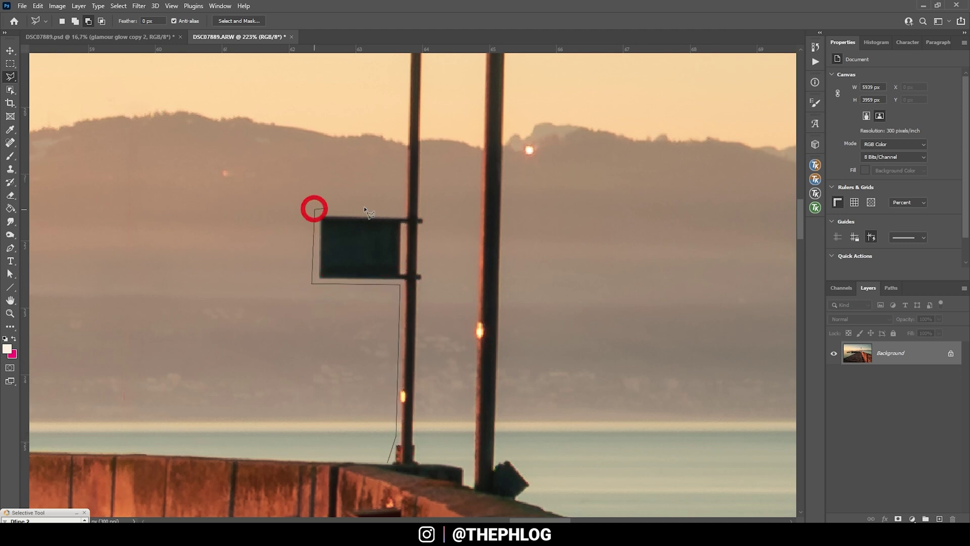
pyautogui.click(401, 208)
# Extend the lasso outline up the shorter post and around its star decoration
pyautogui.click(406, 264)
pyautogui.click(384, 228)
pyautogui.click(369, 226)
pyautogui.click(345, 219)
pyautogui.click(338, 230)
pyautogui.click(333, 254)
pyautogui.click(326, 267)
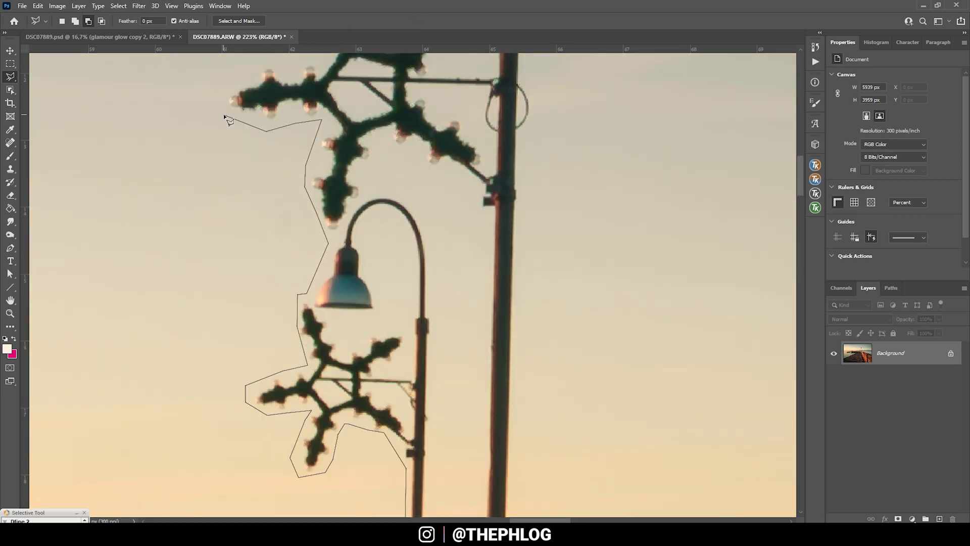
pyautogui.click(223, 115)
pyautogui.click(216, 99)
pyautogui.click(230, 76)
pyautogui.click(308, 78)
# Extend the outline over the taller lamp's head and curved arm, and trace both sides of its post
pyautogui.click(342, 217)
pyautogui.click(368, 135)
pyautogui.click(437, 107)
pyautogui.click(529, 195)
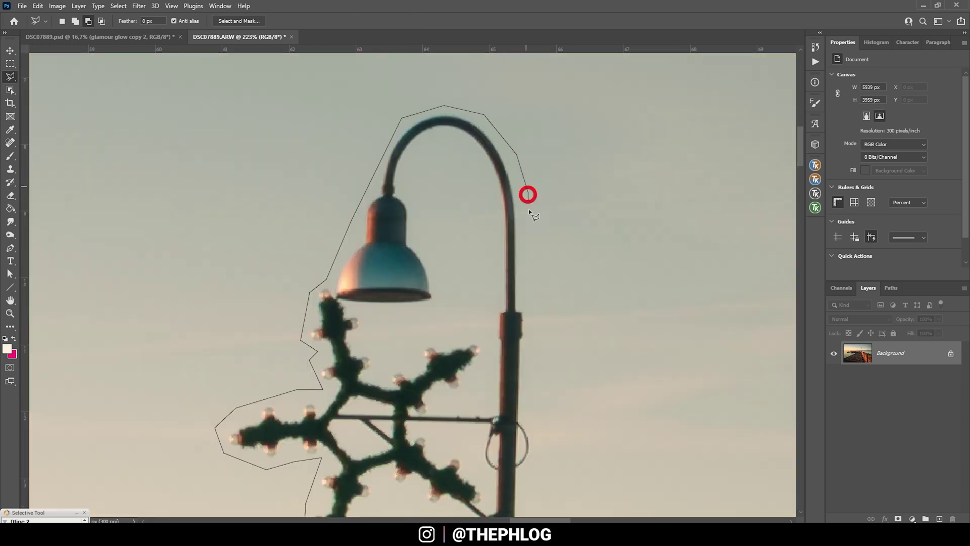
pyautogui.scroll(-3, 449, 167)
pyautogui.scroll(8, 450, 167)
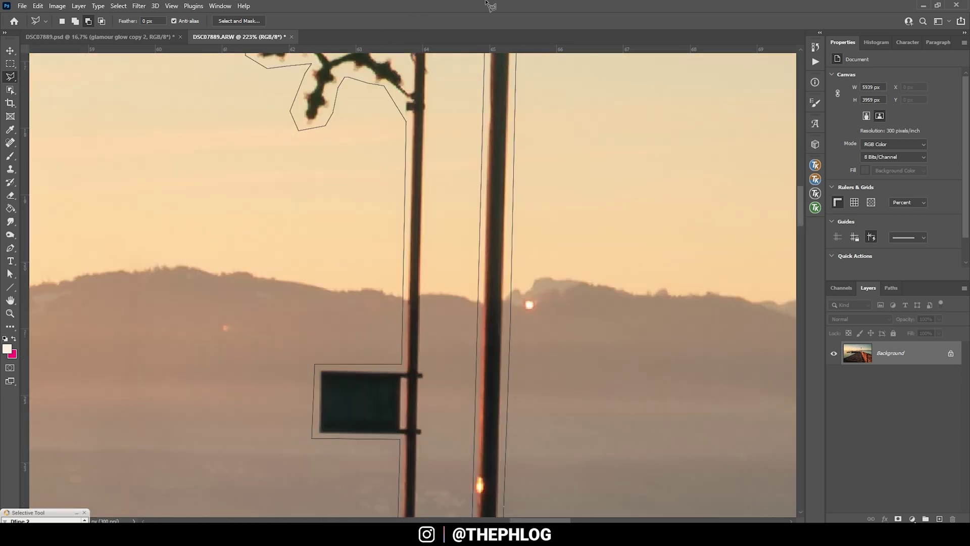
# Trace the outer edge of the shorter lamp's curved arm and the right side of its post past the sign to complete the outline
pyautogui.click(381, 188)
pyautogui.click(409, 199)
pyautogui.click(424, 220)
pyautogui.click(434, 265)
pyautogui.click(433, 298)
pyautogui.click(437, 357)
pyautogui.click(431, 374)
pyautogui.scroll(-8, 432, 511)
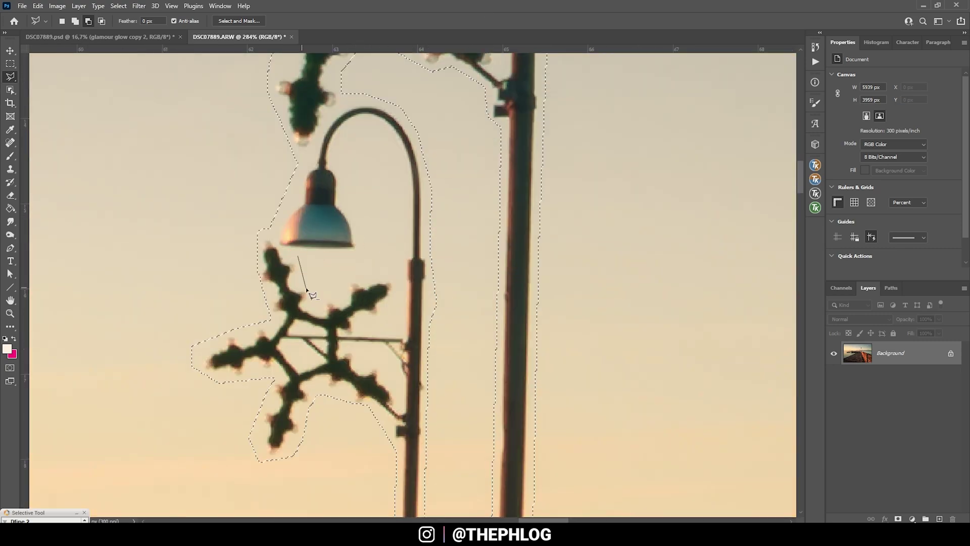
# Subtract the patch of sky inside the shorter lamp's curved arm, above its star decoration, from the selection
pyautogui.click(314, 299)
pyautogui.click(402, 267)
pyautogui.click(405, 194)
pyautogui.click(374, 119)
pyautogui.click(334, 144)
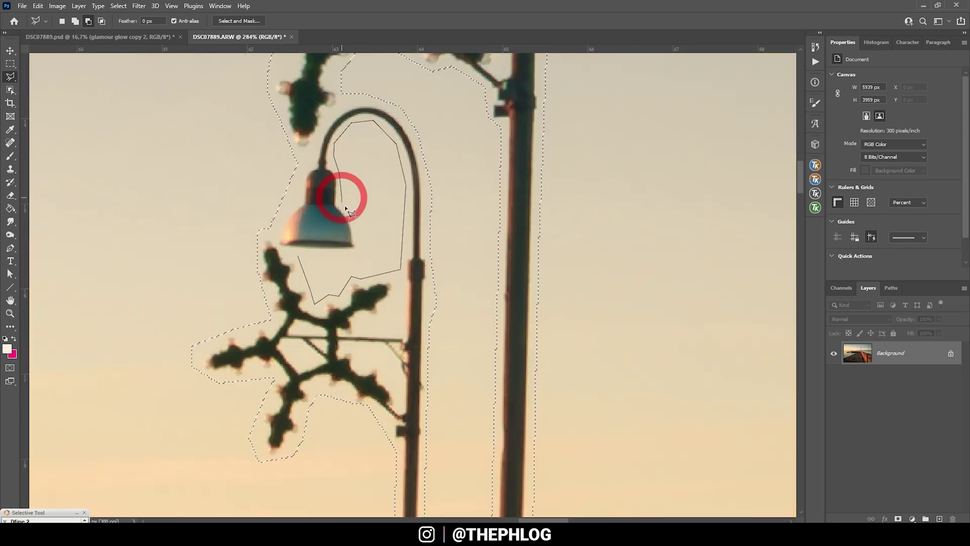
pyautogui.doubleClick(358, 257)
# Start a subtracting lasso outline below the taller lamp's head, above its star decoration and up along the inside of the post
pyautogui.scroll(5, 457, 256)
pyautogui.scroll(-4, 410, 298)
pyautogui.scroll(2, 403, 311)
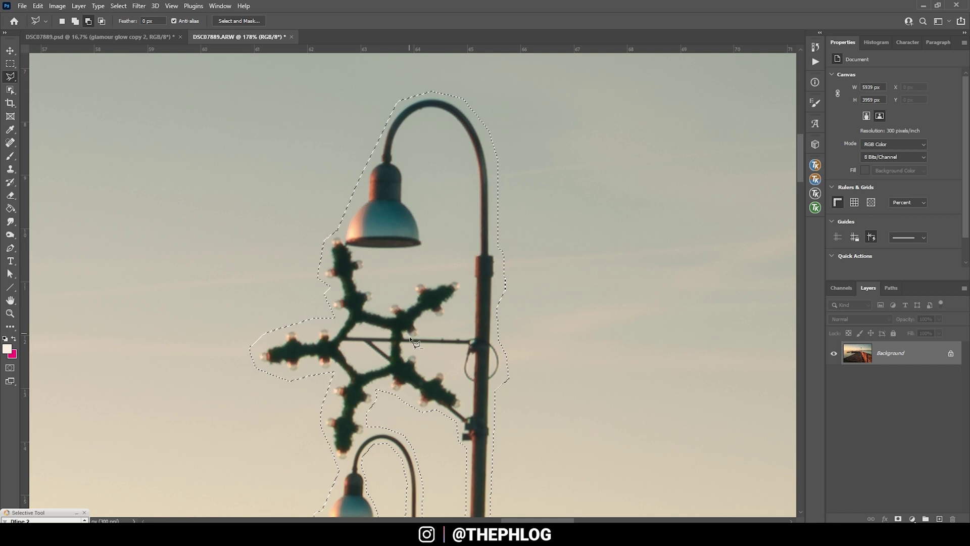
pyautogui.click(368, 274)
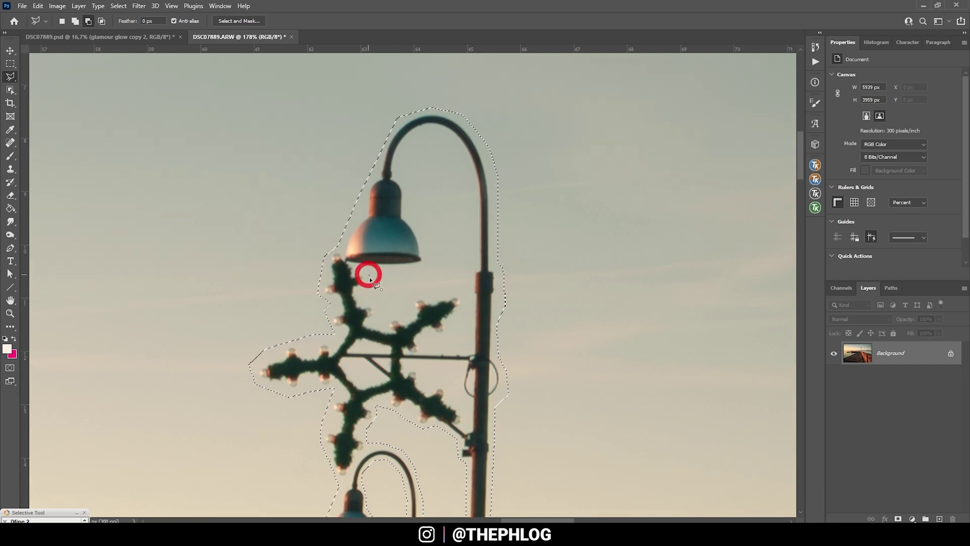
pyautogui.click(378, 311)
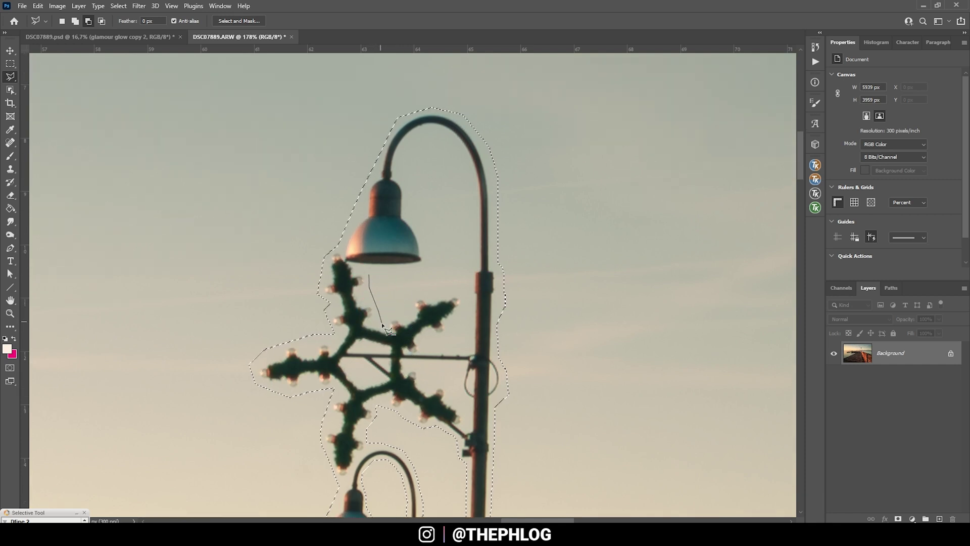
pyautogui.click(405, 314)
pyautogui.click(411, 294)
pyautogui.click(466, 294)
pyautogui.click(472, 252)
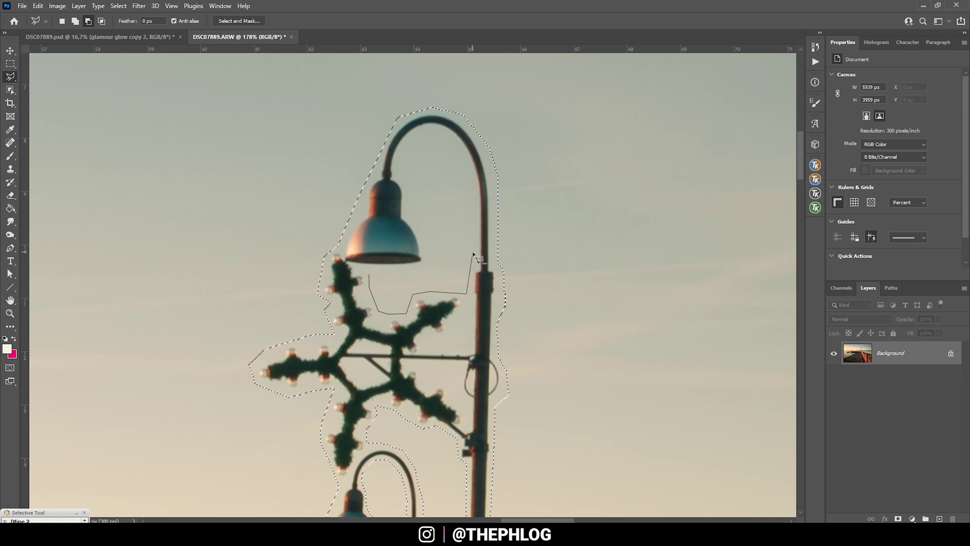
# Trace inside the taller lamp's curved arm and around its head, closing the outline to subtract that sky patch from the selection
pyautogui.click(469, 183)
pyautogui.click(454, 147)
pyautogui.click(433, 136)
pyautogui.click(410, 142)
pyautogui.click(402, 158)
pyautogui.click(402, 173)
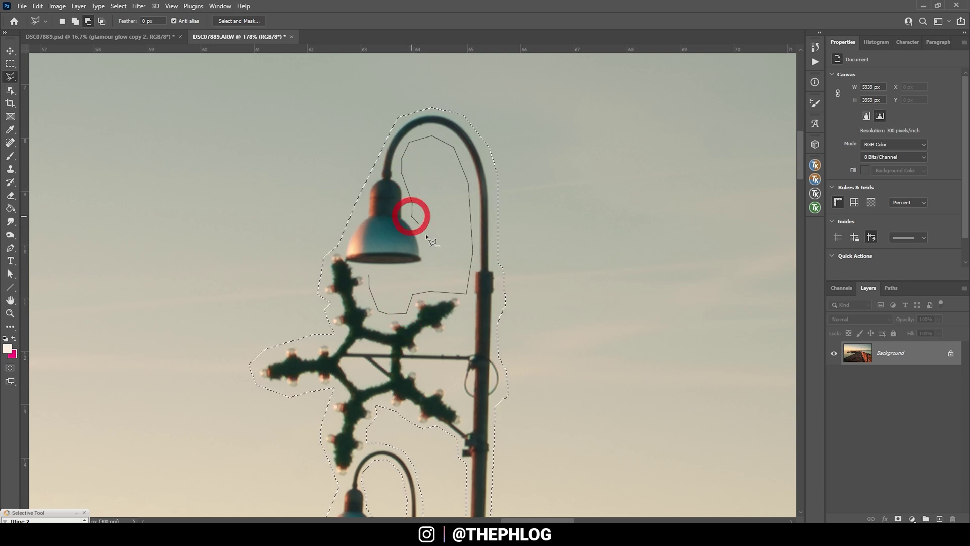
pyautogui.click(368, 274)
# Fill the selected lamp posts with Content-Aware contents, using Color Adaptation, Normal mode and 100% opacity
pyautogui.scroll(-5, 417, 346)
pyautogui.scroll(3, 417, 347)
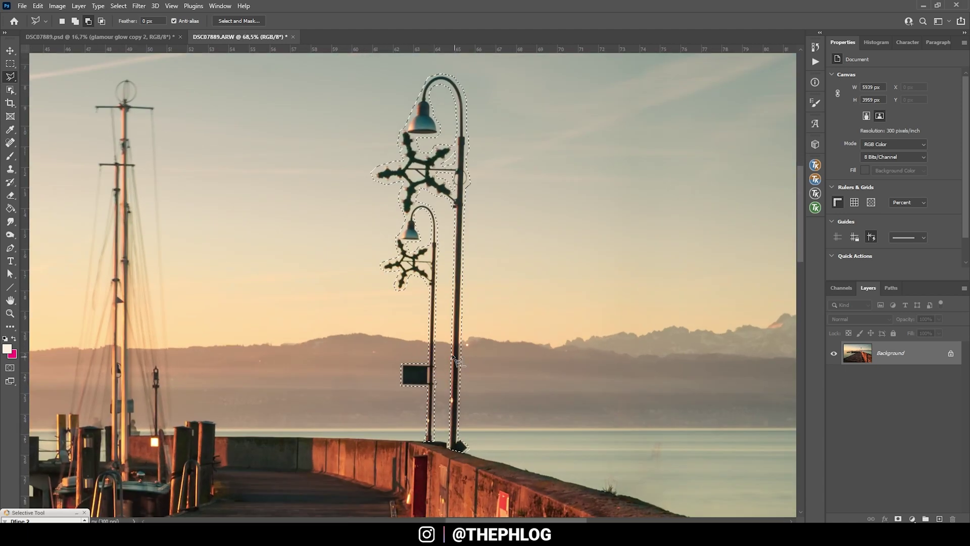
pyautogui.hotkey('shift', 'BackSpace')
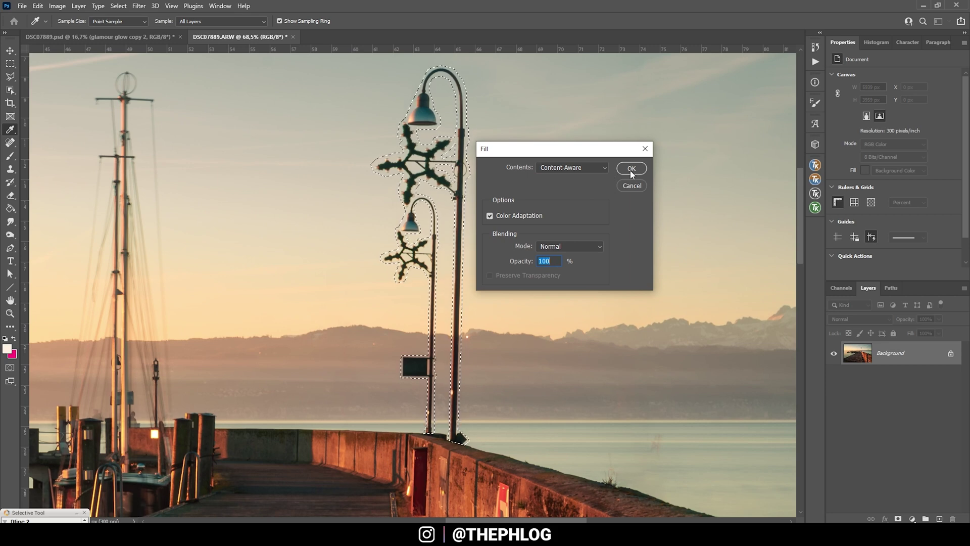
pyautogui.click(631, 170)
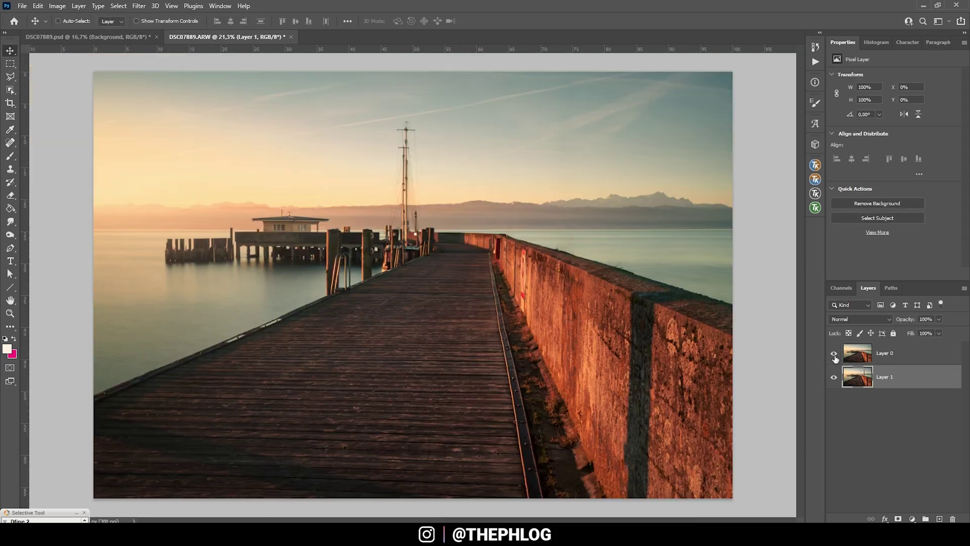
# Compare the retouched photo with the original by toggling Layer 0's visibility, leaving Layer 0 shown and selected
pyautogui.click(834, 355)
pyautogui.click(834, 355)
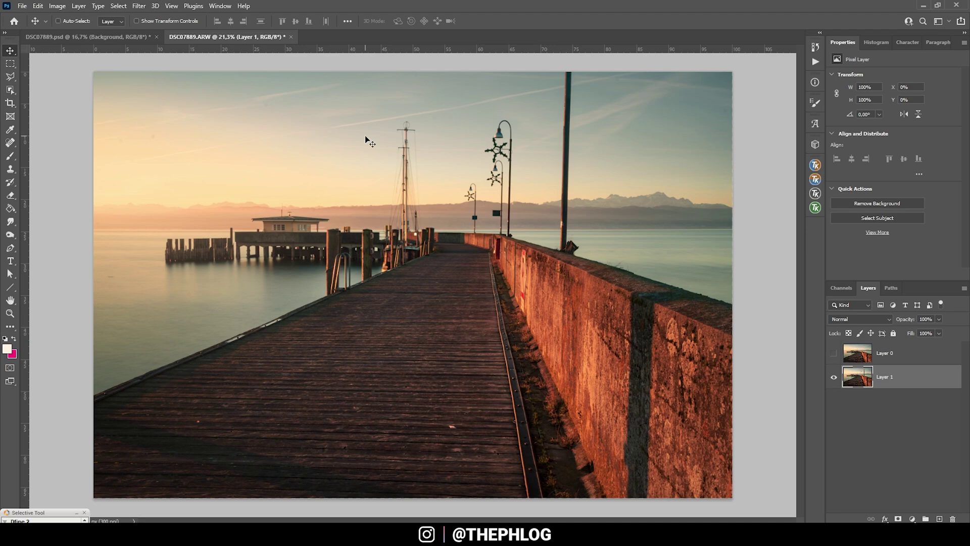
pyautogui.click(855, 357)
pyautogui.click(834, 353)
# Examine the boat's masts and rigging lines up close against the sky and hills
pyautogui.scroll(13, 419, 174)
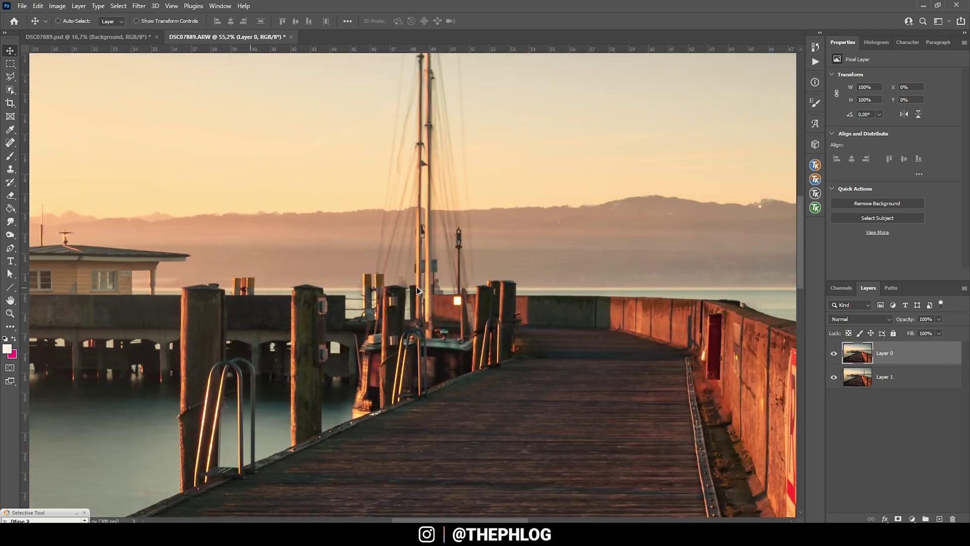
pyautogui.scroll(4, 465, 279)
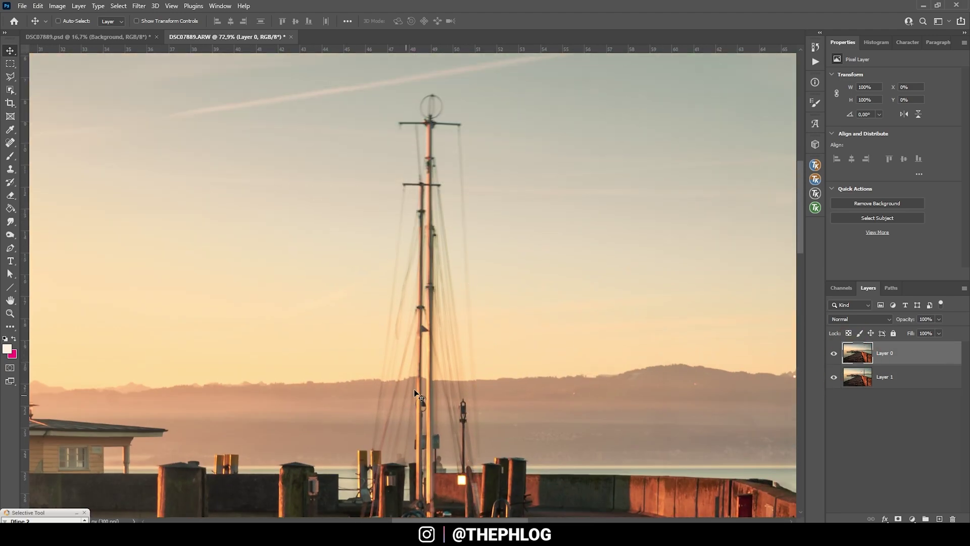
pyautogui.scroll(-2, 465, 317)
pyautogui.scroll(4, 468, 323)
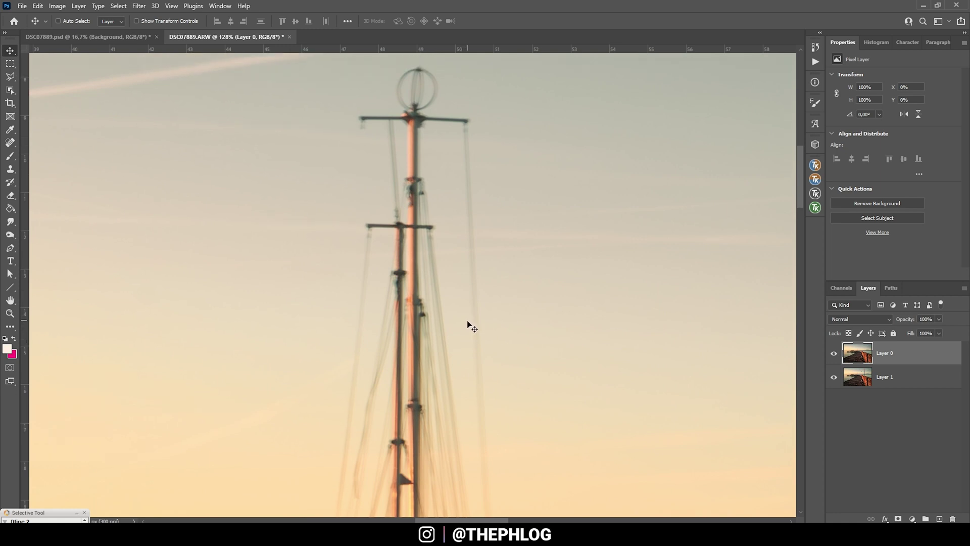
pyautogui.scroll(-5, 448, 338)
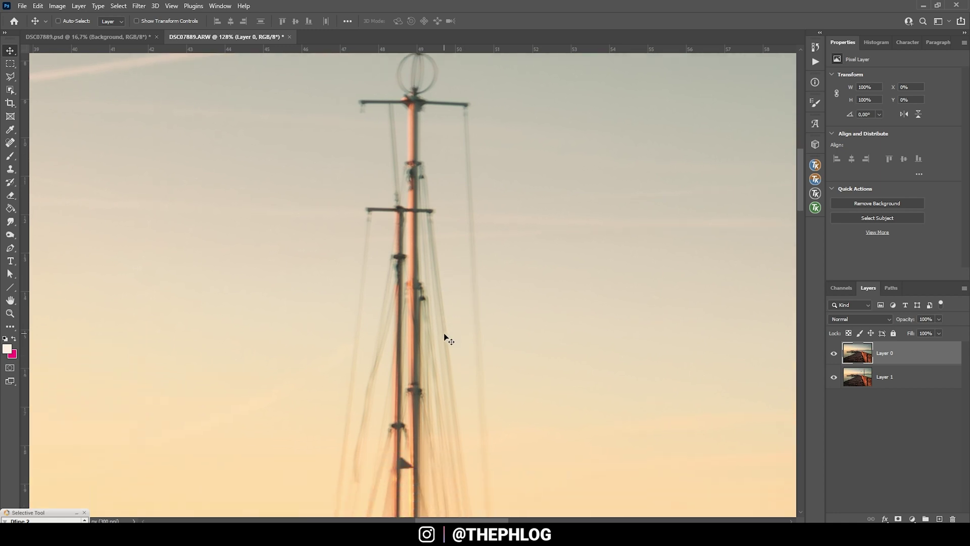
pyautogui.scroll(-1, 441, 326)
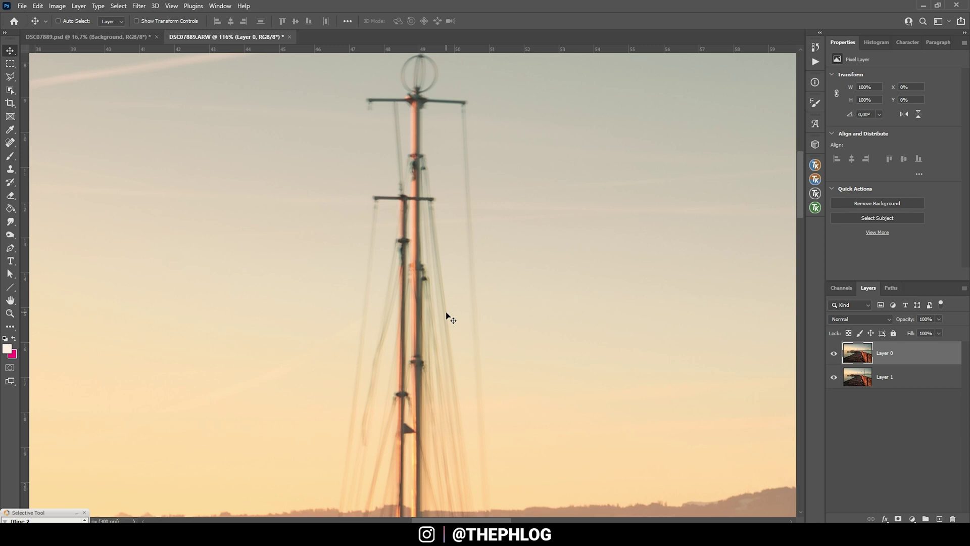
pyautogui.scroll(-5, 441, 325)
pyautogui.scroll(6, 416, 311)
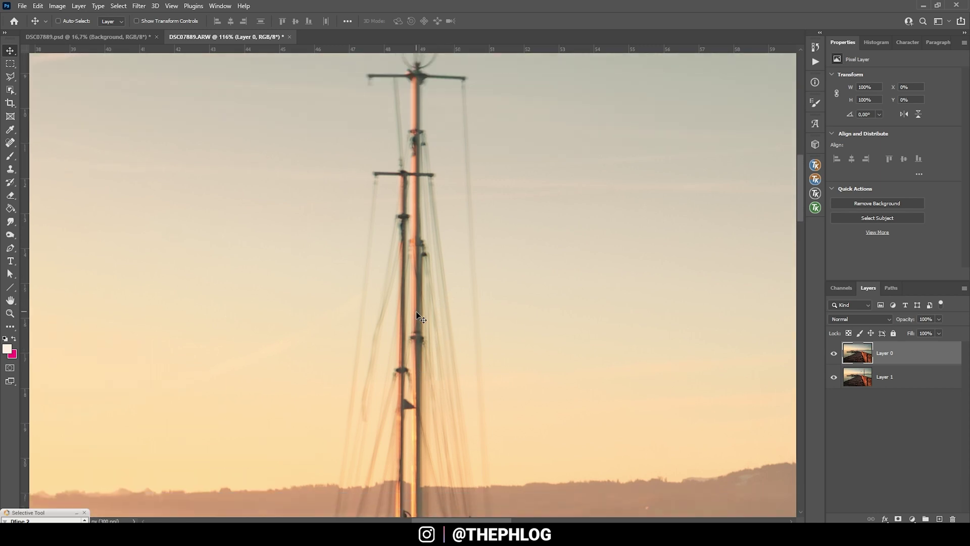
# Remove the outermost rigging line right of the masts, from the upper crossbar to the hills, using the Spot Healing Brush at size 32
pyautogui.click(10, 142)
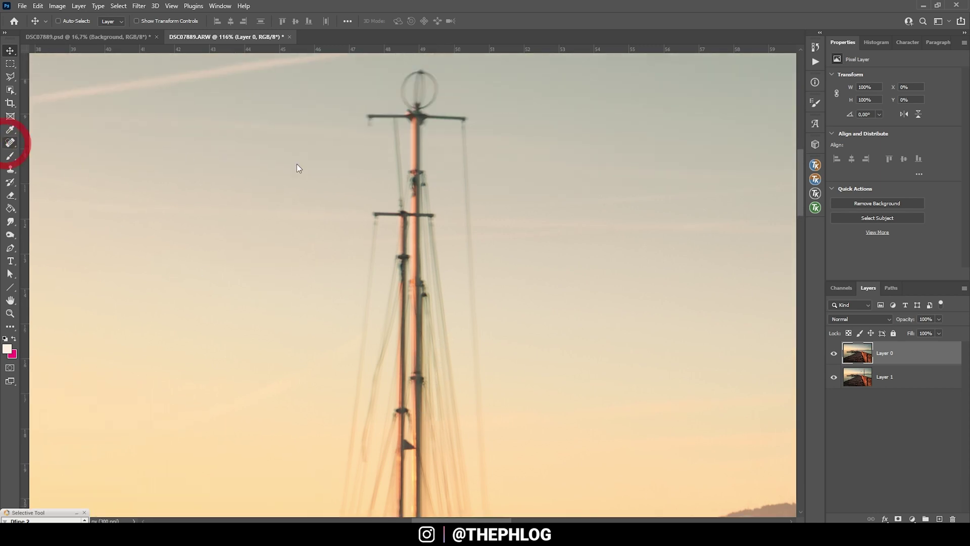
pyautogui.moveTo(386, 269); pyautogui.dragTo(357, 261)
pyautogui.keyDown('alt'); pyautogui.rightClick(482, 145); pyautogui.keyUp('alt')
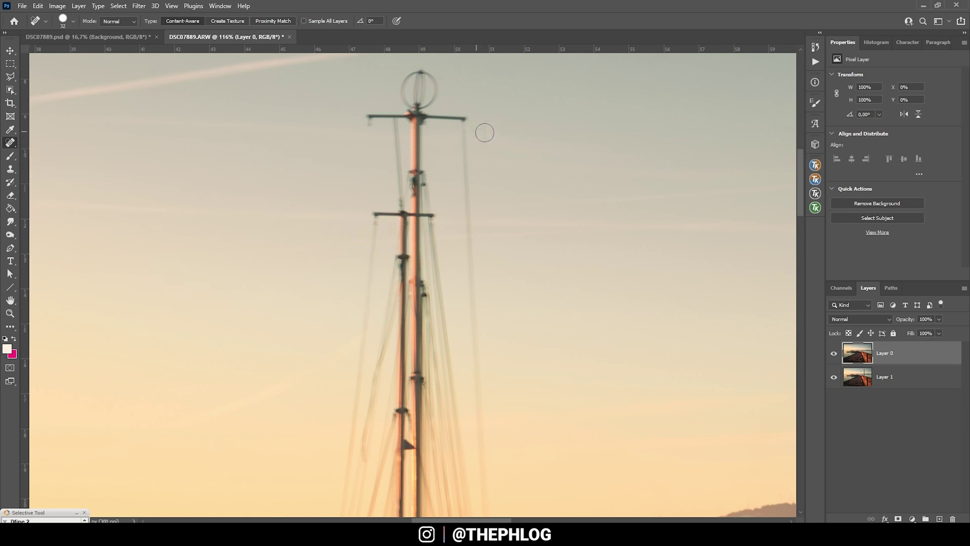
pyautogui.click(464, 130)
pyautogui.scroll(-1, 457, 256)
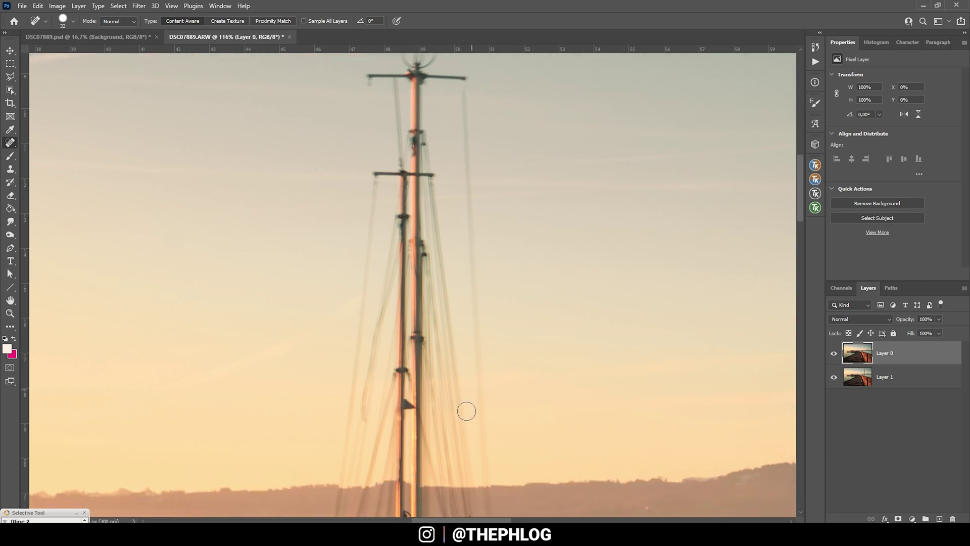
pyautogui.keyDown('shift'); pyautogui.click(487, 475); pyautogui.keyUp('shift')
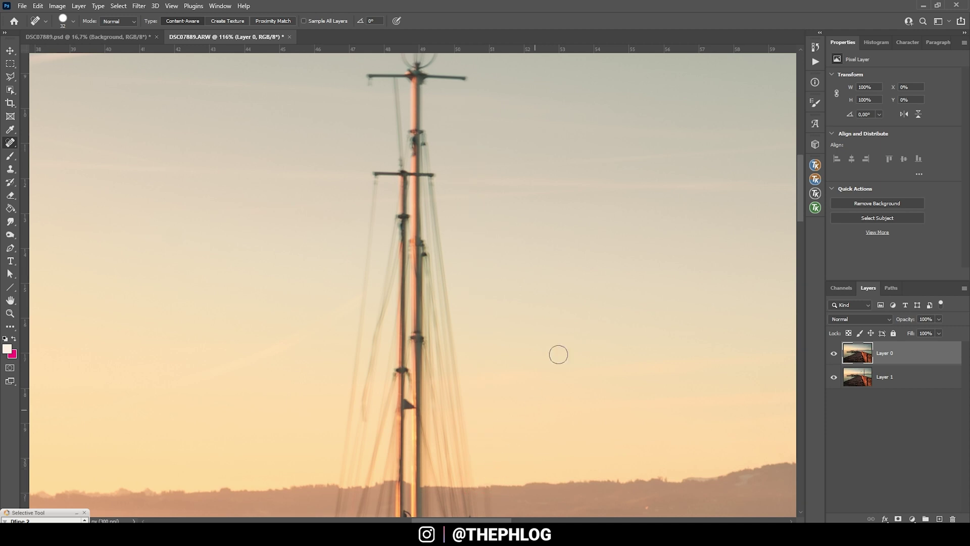
# Set the healing brush size to 25 and remove the outermost rigging line left of the masts
pyautogui.scroll(5, 536, 263)
pyautogui.scroll(-6, 503, 307)
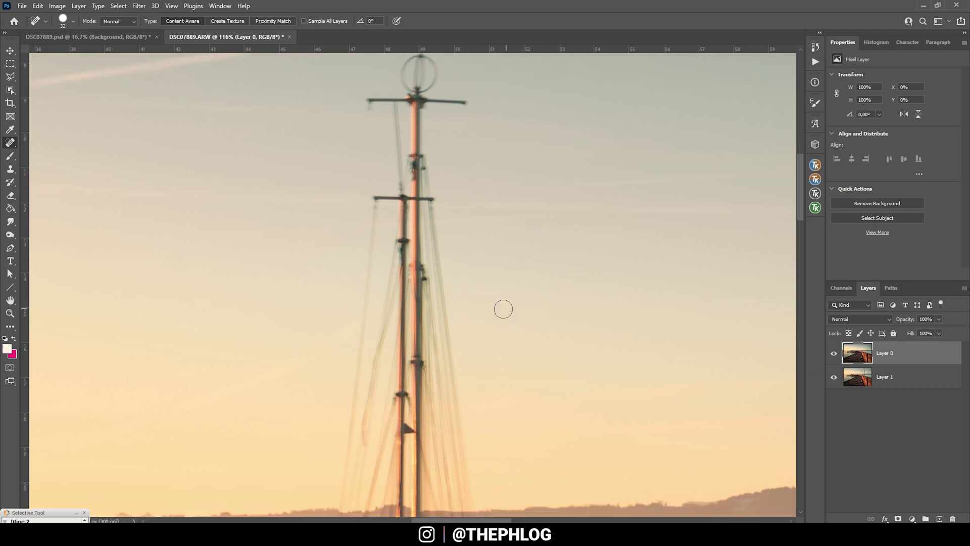
pyautogui.keyDown('alt'); pyautogui.rightClick(439, 251); pyautogui.keyUp('alt')
pyautogui.scroll(-2, 359, 204)
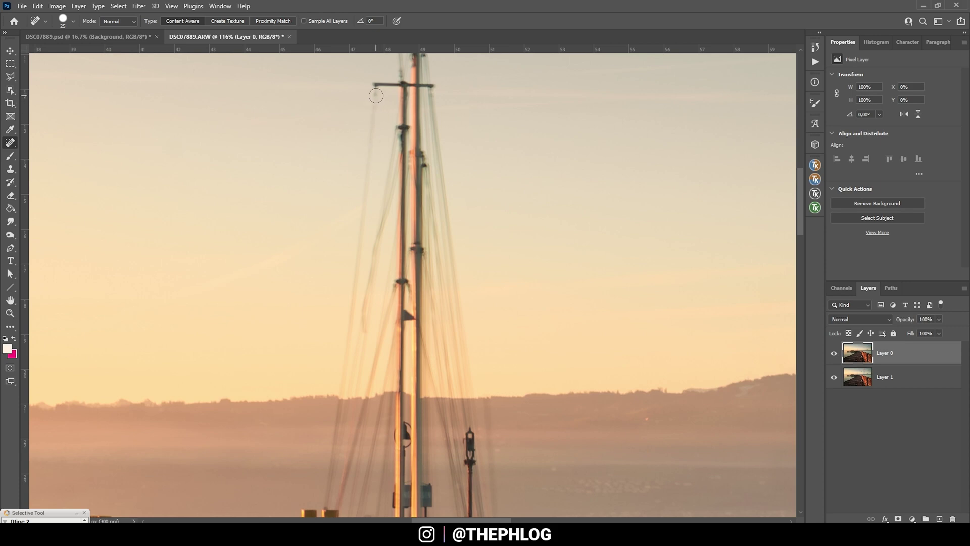
pyautogui.scroll(-1, 361, 219)
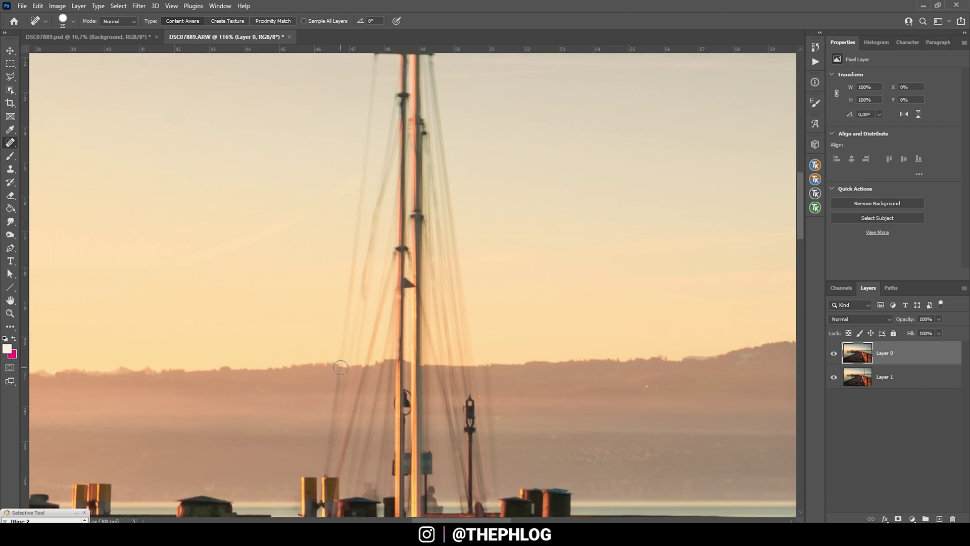
pyautogui.scroll(5, 463, 149)
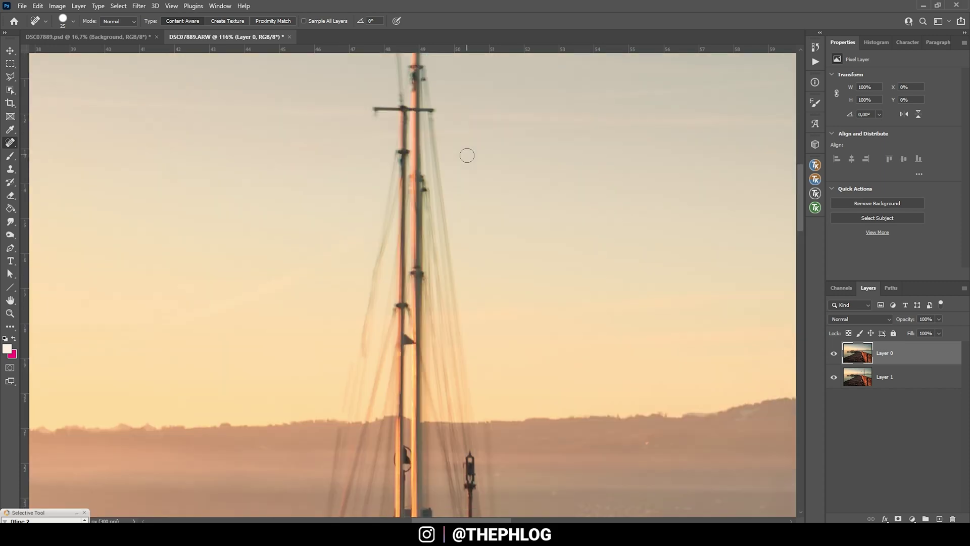
# Heal away the ring and upper crossbar at the top of the taller mast
pyautogui.scroll(1, 462, 149)
pyautogui.keyDown('alt'); pyautogui.scroll(1, 458, 137); pyautogui.keyUp('alt')
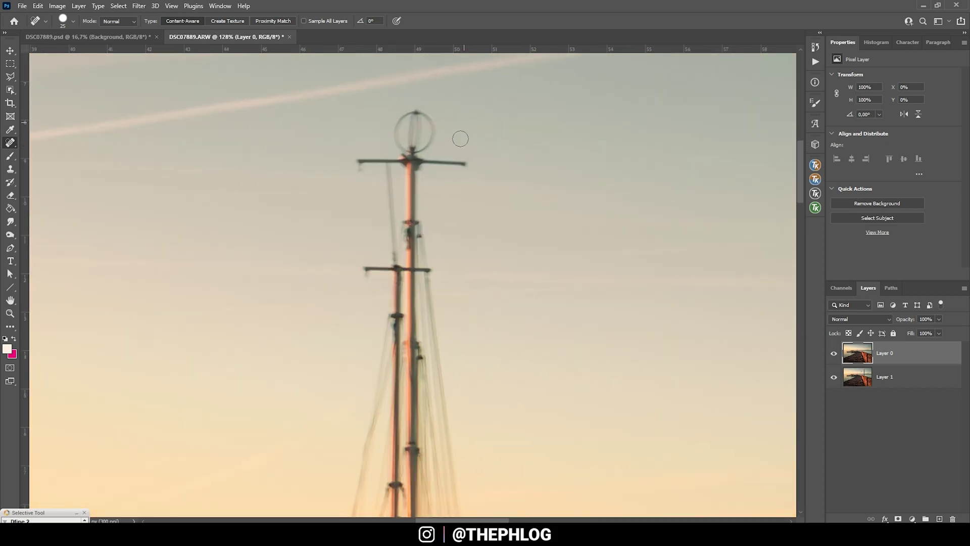
pyautogui.moveTo(358, 167)
pyautogui.mouseDown()
pyautogui.moveTo(467, 164)
pyautogui.moveTo(418, 160)
pyautogui.moveTo(413, 142)
pyautogui.moveTo(427, 136)
pyautogui.mouseUp()
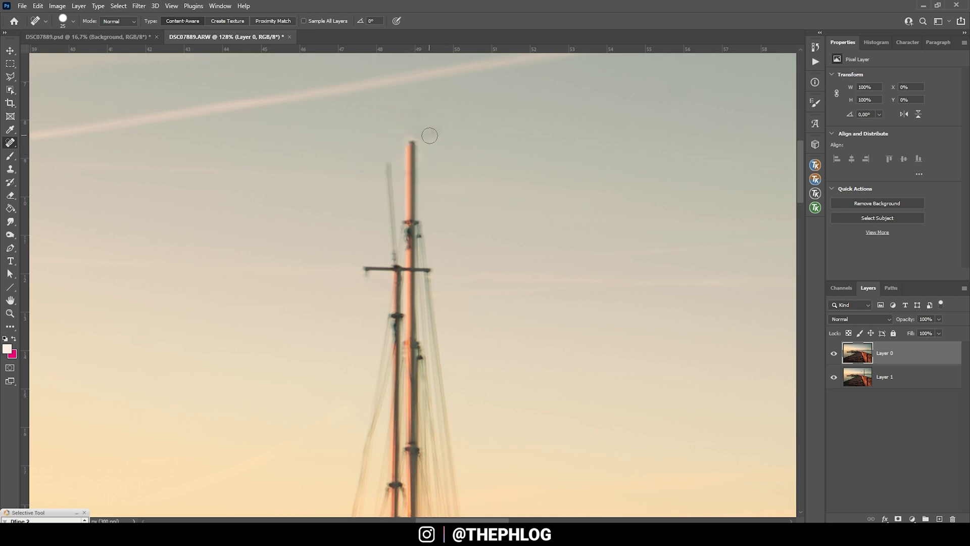
pyautogui.click(420, 141)
# Heal away the thin line left of the taller mast, above the lower crossbar
pyautogui.scroll(-1, 380, 247)
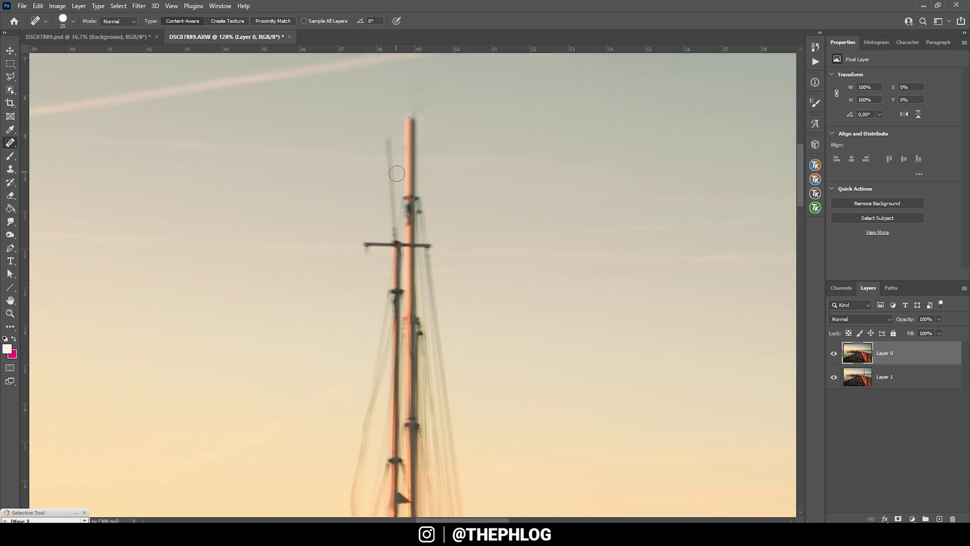
pyautogui.scroll(-1, 397, 227)
pyautogui.scroll(-1, 401, 268)
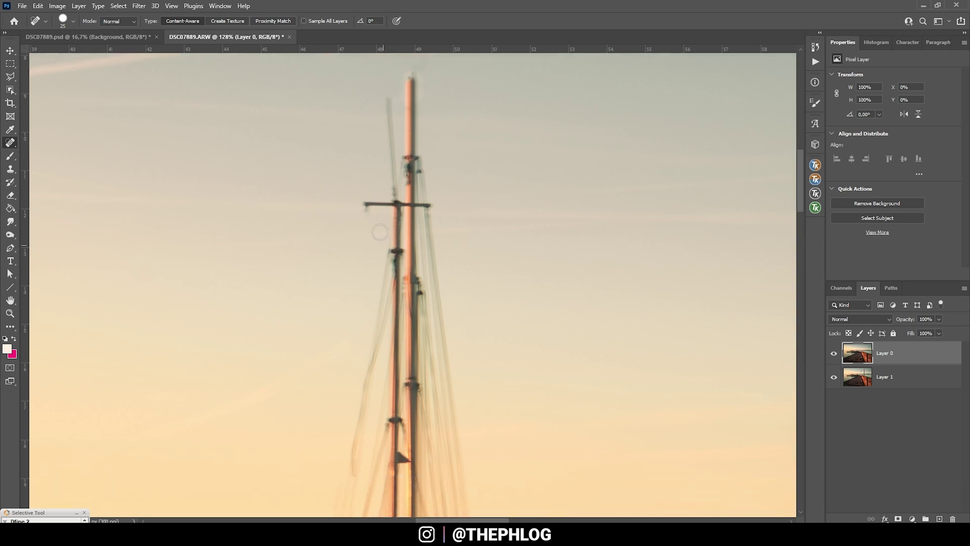
pyautogui.click(387, 101)
pyautogui.scroll(-1, 383, 203)
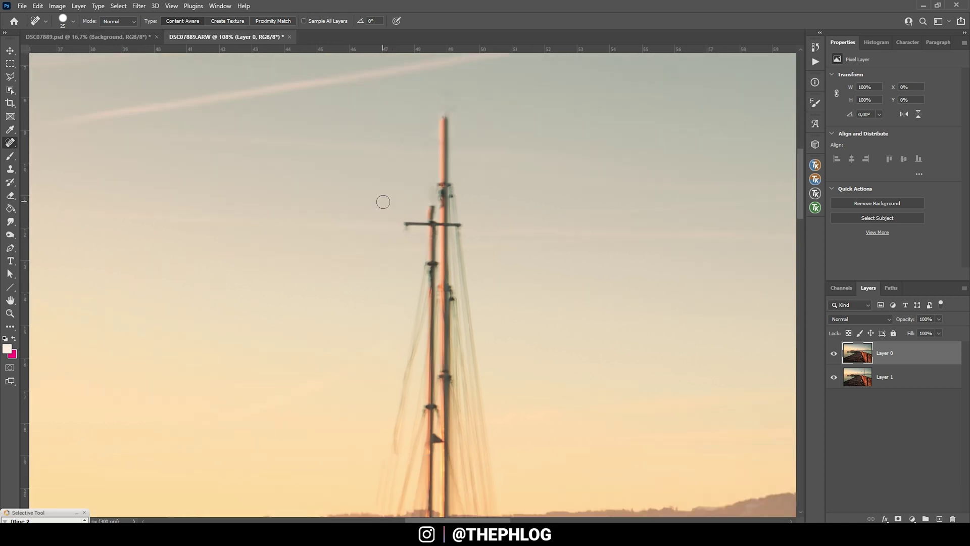
# Sample clear sky right of the mast with the Clone Stamp tool, set its brush size to 204, and undo the test dab
pyautogui.press('s')
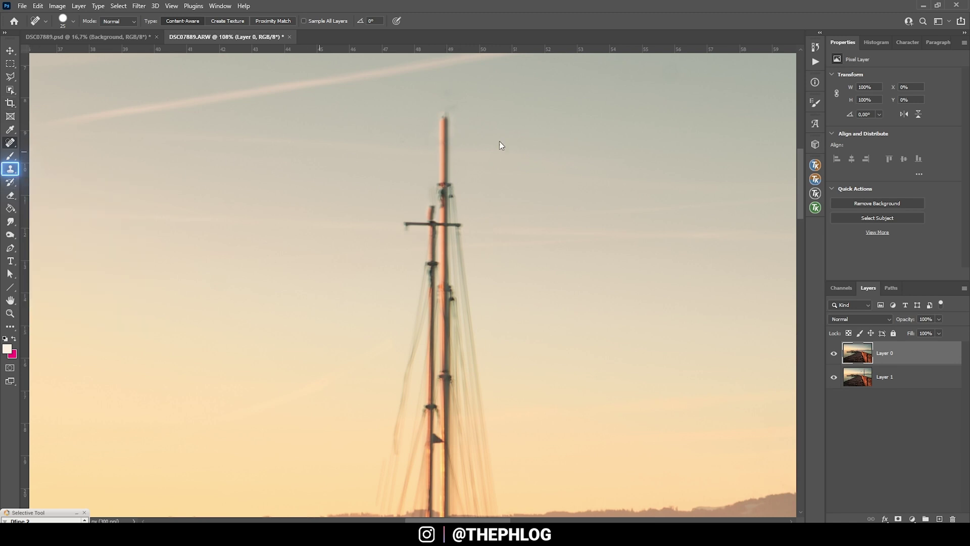
pyautogui.click(12, 172)
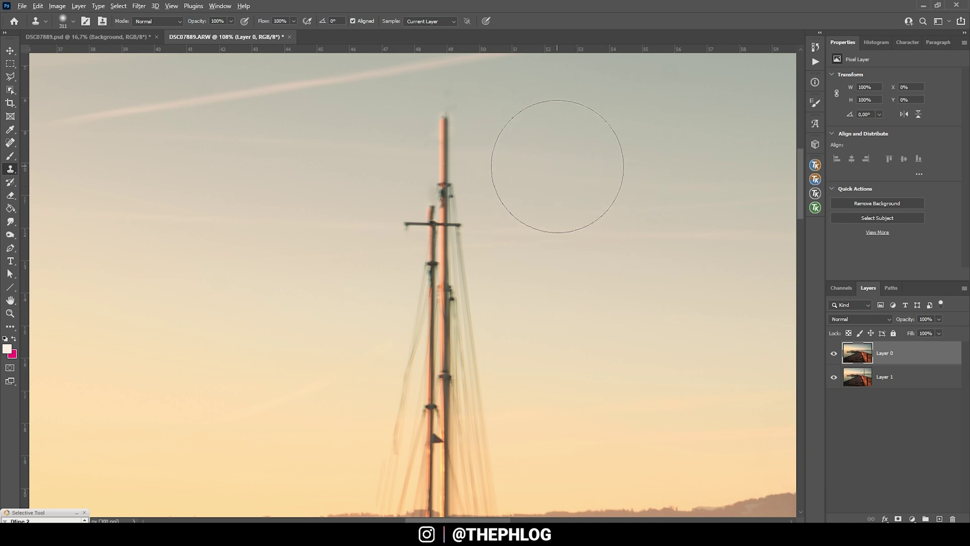
pyautogui.press('alt')
pyautogui.keyDown('alt'); pyautogui.click(540, 169); pyautogui.keyUp('alt')
pyautogui.keyDown('alt'); pyautogui.rightClick(539, 167); pyautogui.keyUp('alt')
pyautogui.click(445, 177)
pyautogui.hotkey('ctrl', 'z')
# Clone the sampled sky over the upper mast, from its tip down to the lower crossbar
pyautogui.moveTo(456, 185); pyautogui.dragTo(440, 187)
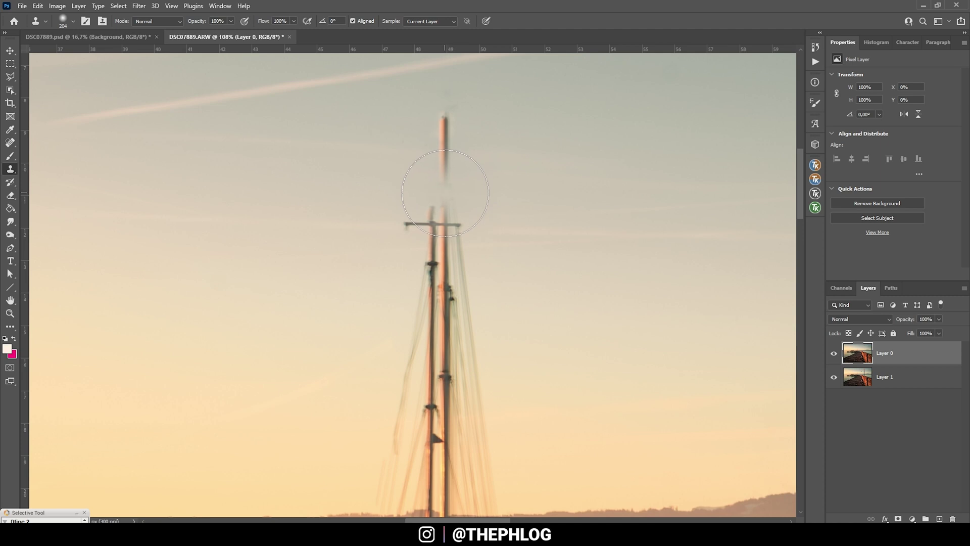
pyautogui.click(445, 193)
pyautogui.moveTo(444, 193); pyautogui.dragTo(444, 177)
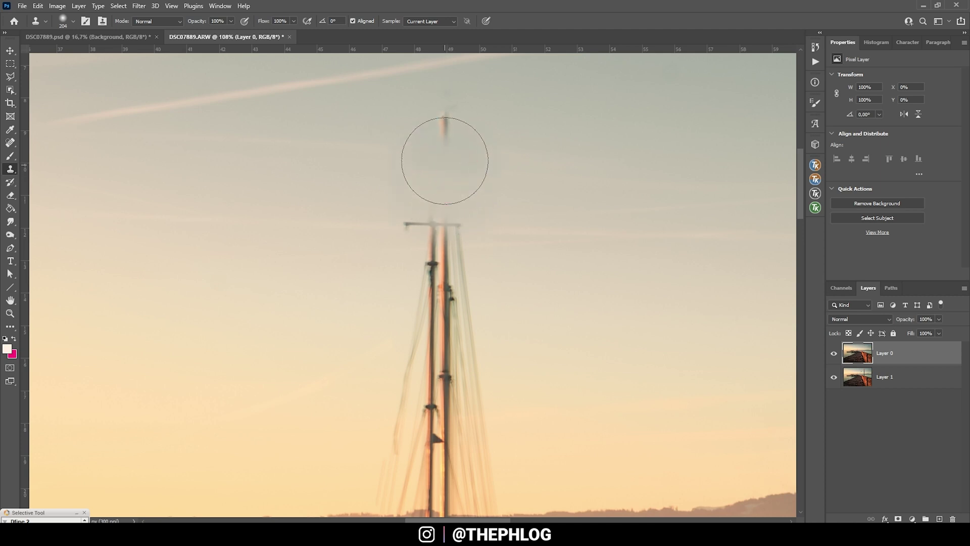
pyautogui.click(443, 142)
pyautogui.click(445, 207)
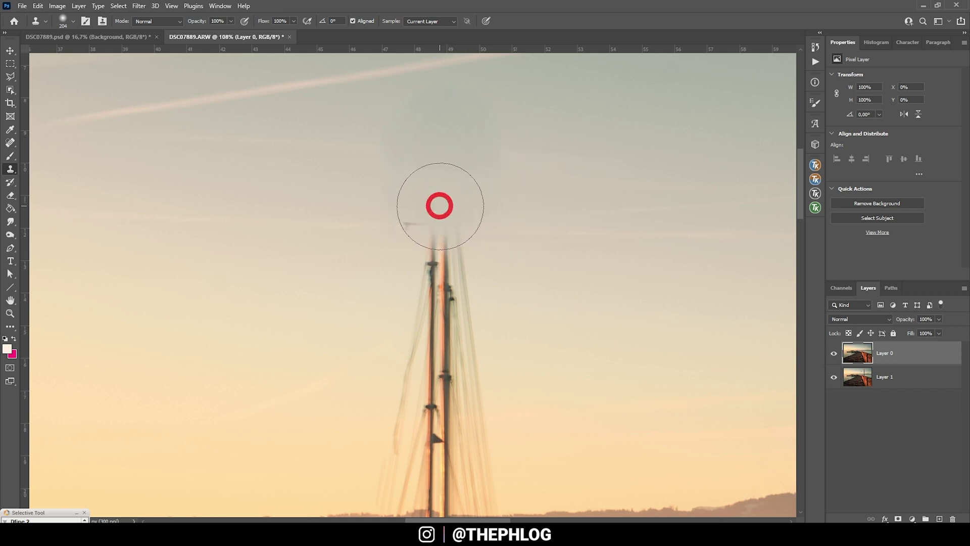
# Clone the sampled sky over the masts and rigging from the lower crossbar down to just above the hills
pyautogui.moveTo(441, 206); pyautogui.dragTo(442, 291)
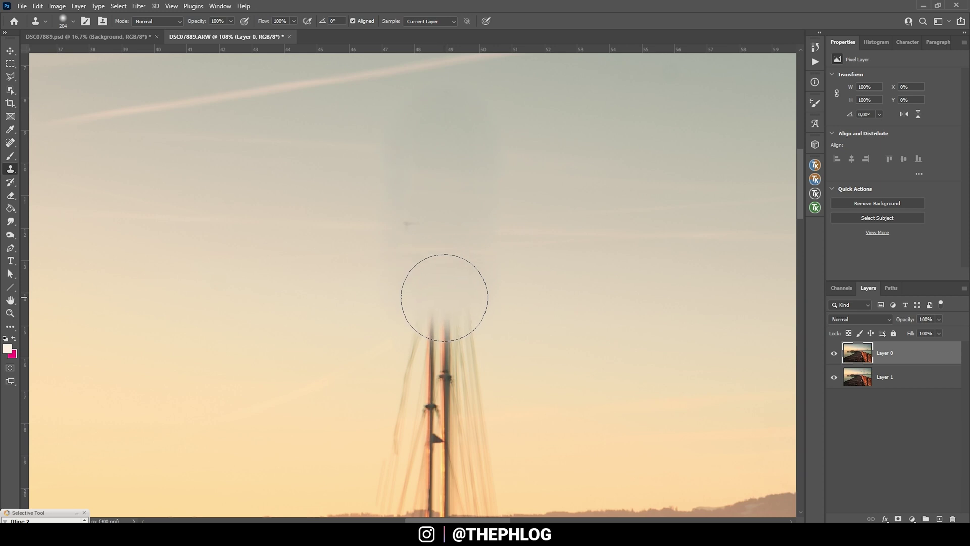
pyautogui.scroll(-1, 444, 296)
pyautogui.moveTo(443, 289); pyautogui.dragTo(442, 332)
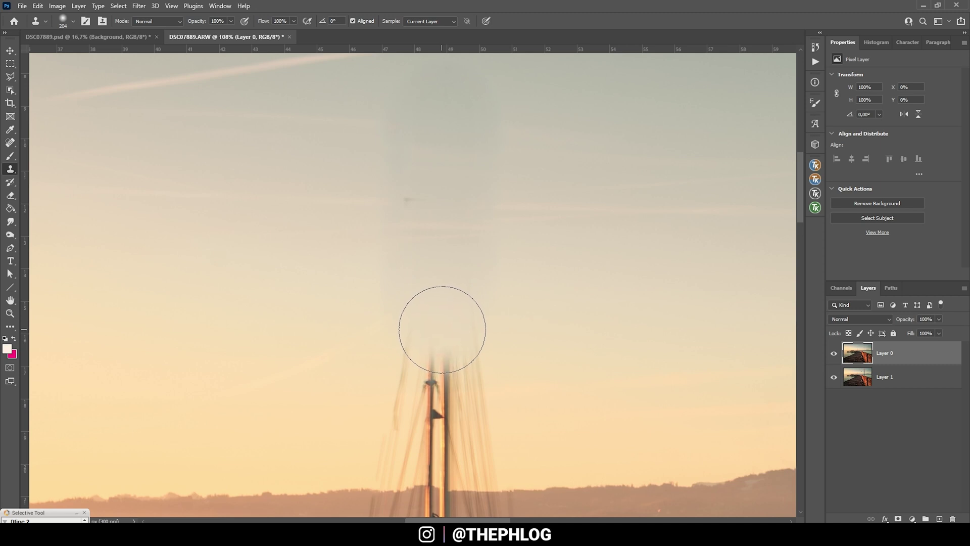
pyautogui.click(441, 336)
pyautogui.scroll(-1, 454, 355)
pyautogui.click(446, 341)
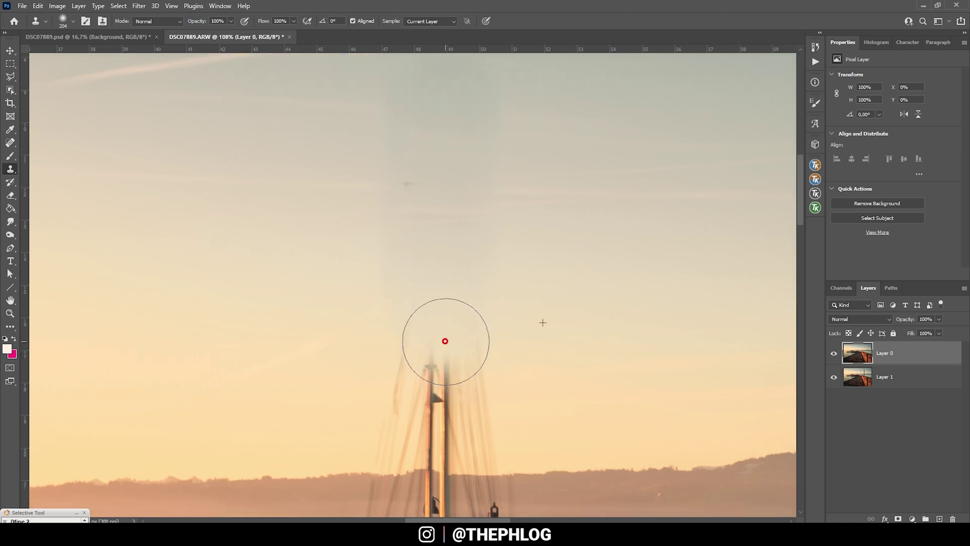
pyautogui.scroll(-3, 483, 216)
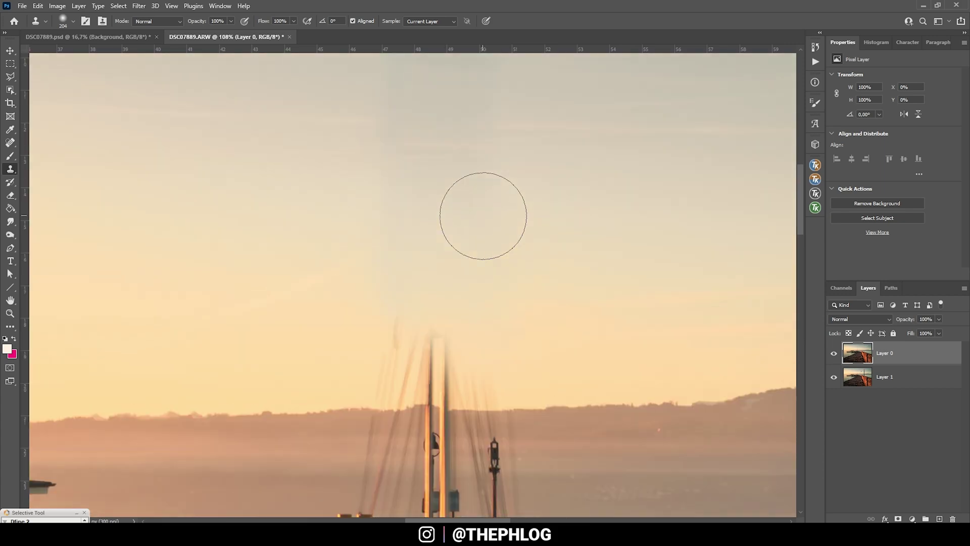
# Try to clone sky over the remaining mast tops and rigging just above the hills
pyautogui.scroll(2, 483, 215)
pyautogui.scroll(-5, 483, 225)
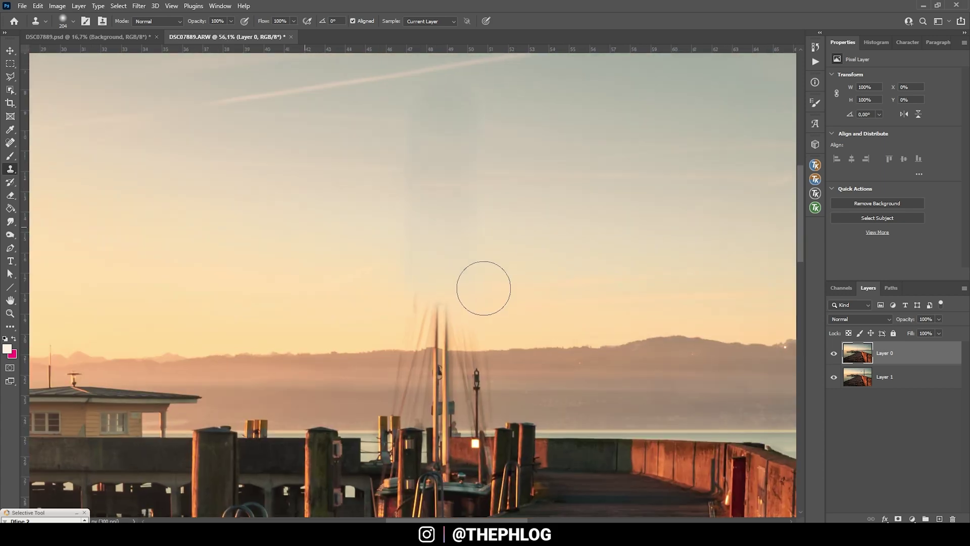
pyautogui.scroll(6, 459, 307)
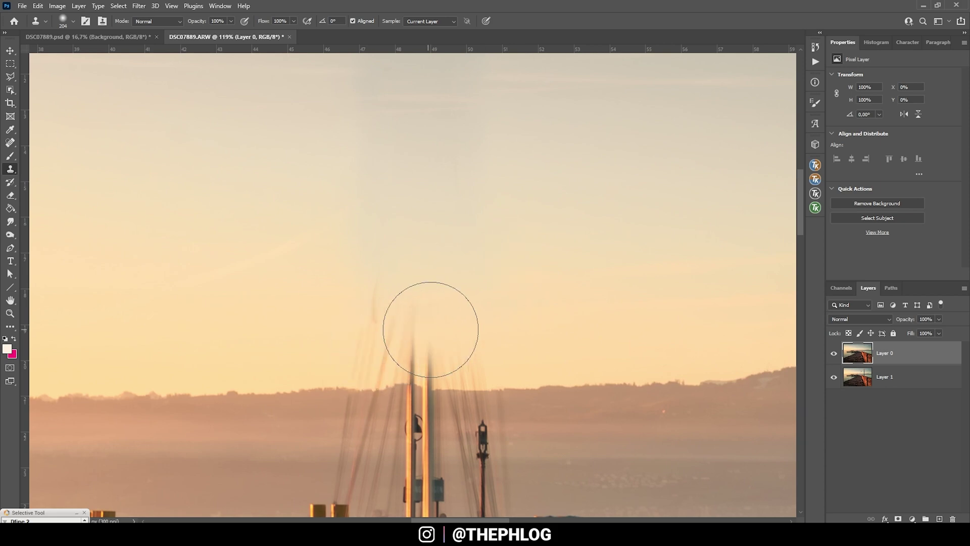
pyautogui.moveTo(417, 309)
pyautogui.keyDown('alt'); pyautogui.mouseDown()
pyautogui.moveTo(372, 316)
pyautogui.moveTo(364, 349)
pyautogui.mouseUp(); pyautogui.keyUp('alt')
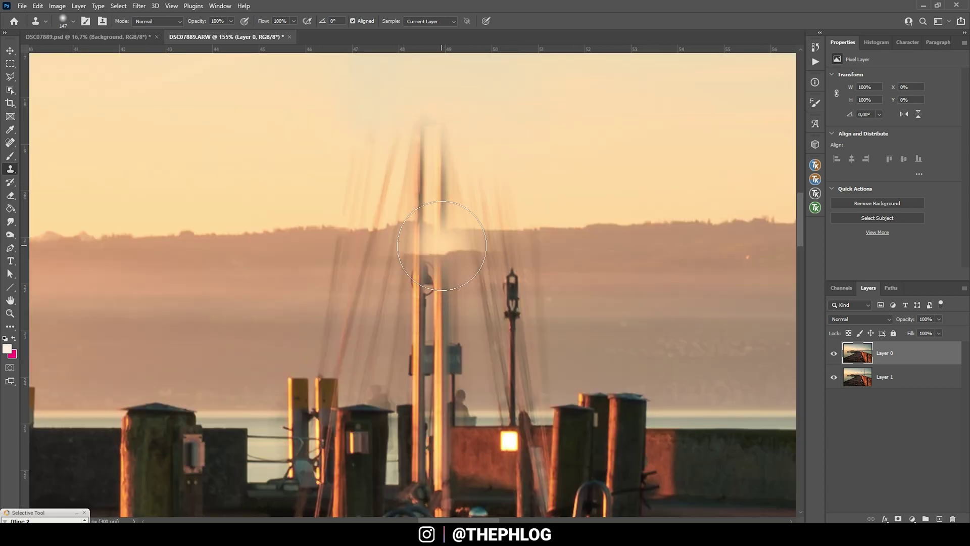
pyautogui.press('v')
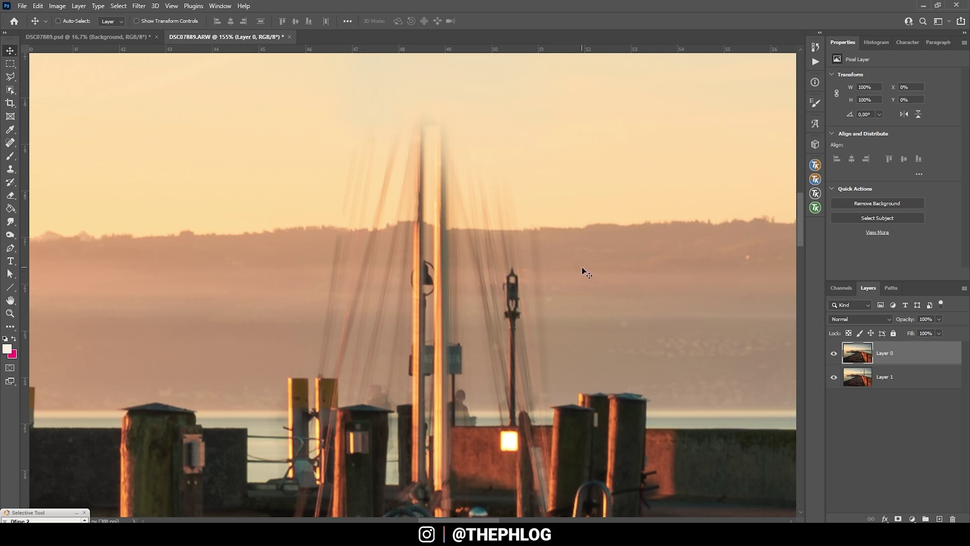
# Reduce the Clone Stamp brush size to 83 and clone the hazy hillside over the rigging left of the masts
pyautogui.click(10, 170)
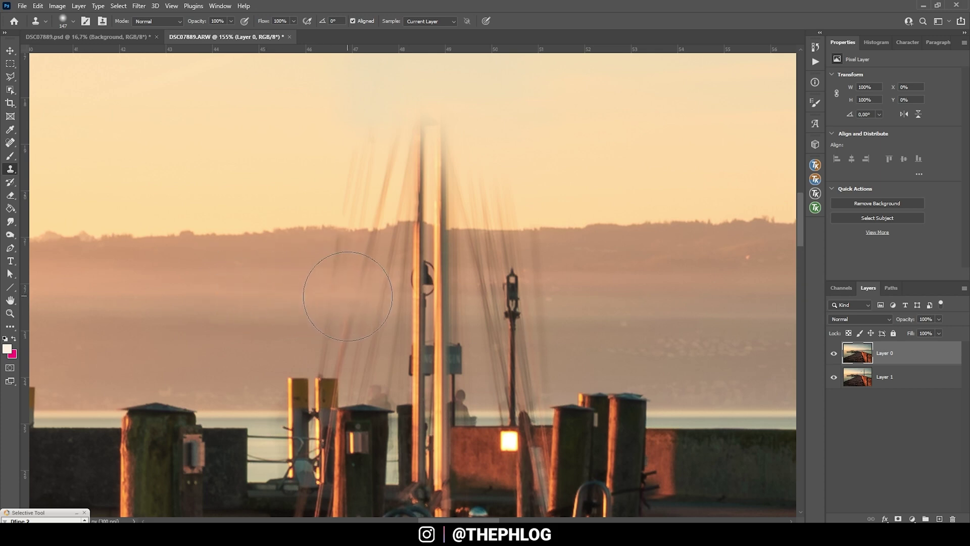
pyautogui.press('[')
pyautogui.press('[')
pyautogui.press('[')
pyautogui.click(347, 292)
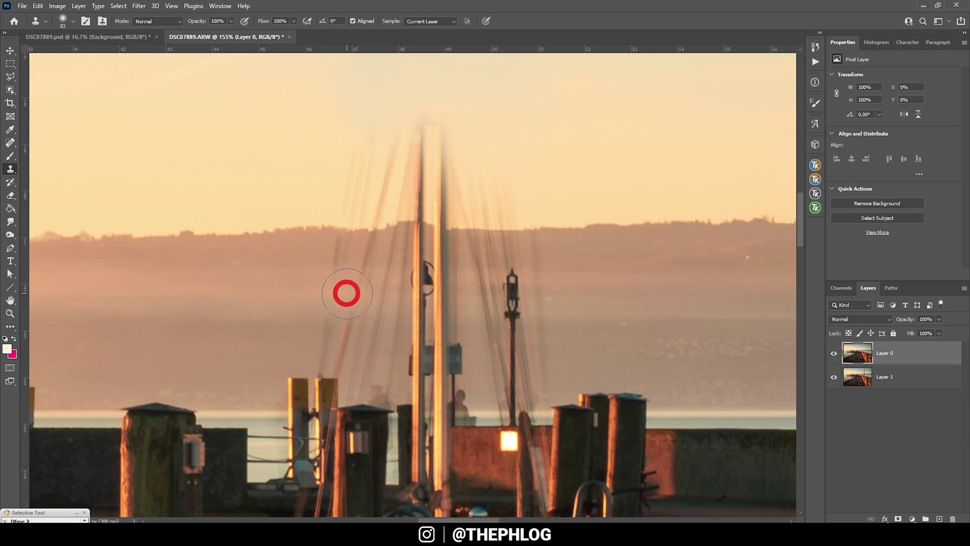
pyautogui.click(364, 293)
pyautogui.click(386, 293)
pyautogui.click(399, 292)
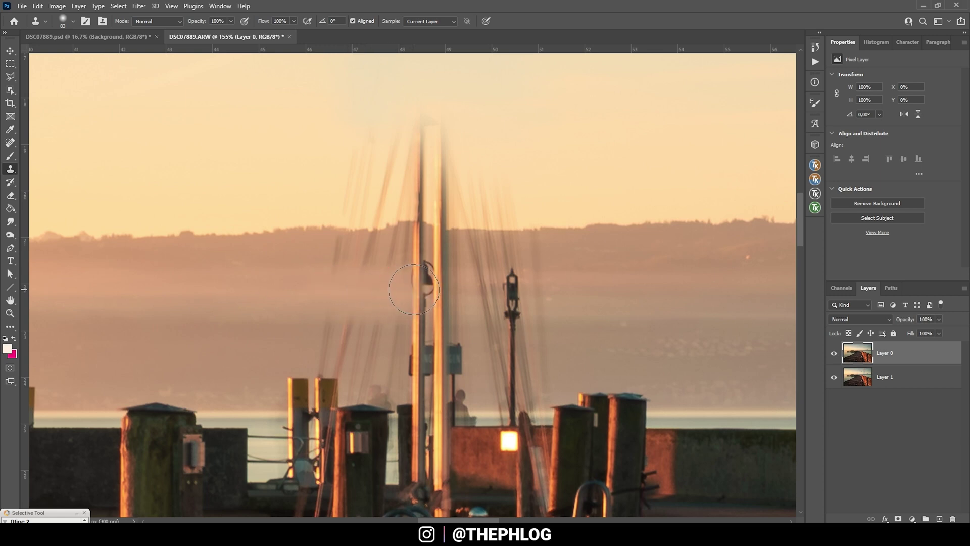
# Extend the cloned haze band across both masts, the rigging right of them and the lamp post head
pyautogui.click(417, 290)
pyautogui.click(445, 293)
pyautogui.click(471, 293)
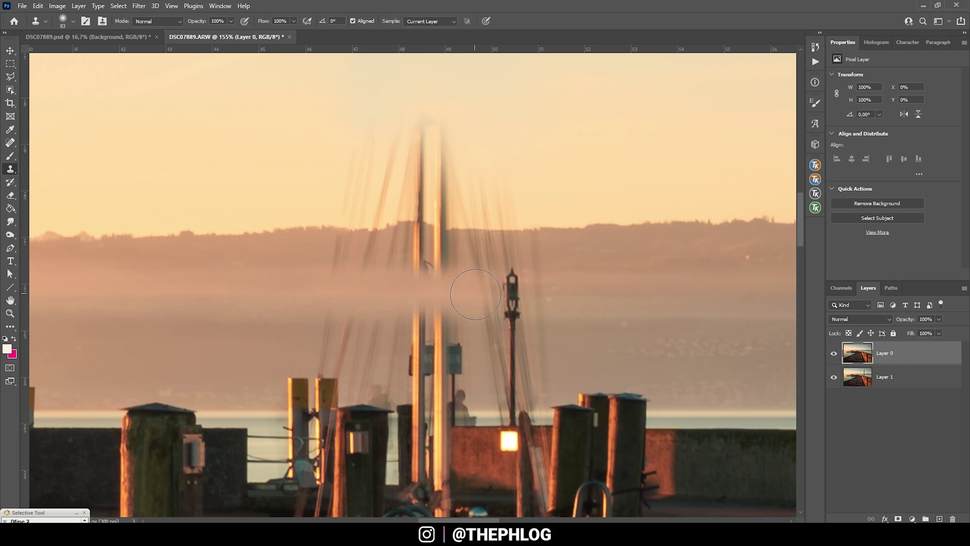
pyautogui.click(490, 295)
pyautogui.click(498, 295)
pyautogui.click(507, 295)
pyautogui.click(514, 296)
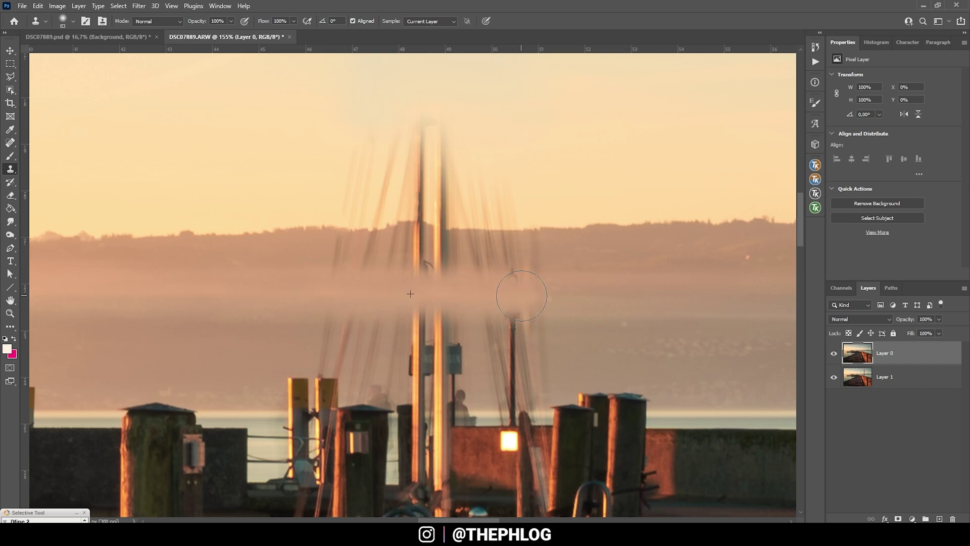
pyautogui.click(525, 296)
pyautogui.click(537, 298)
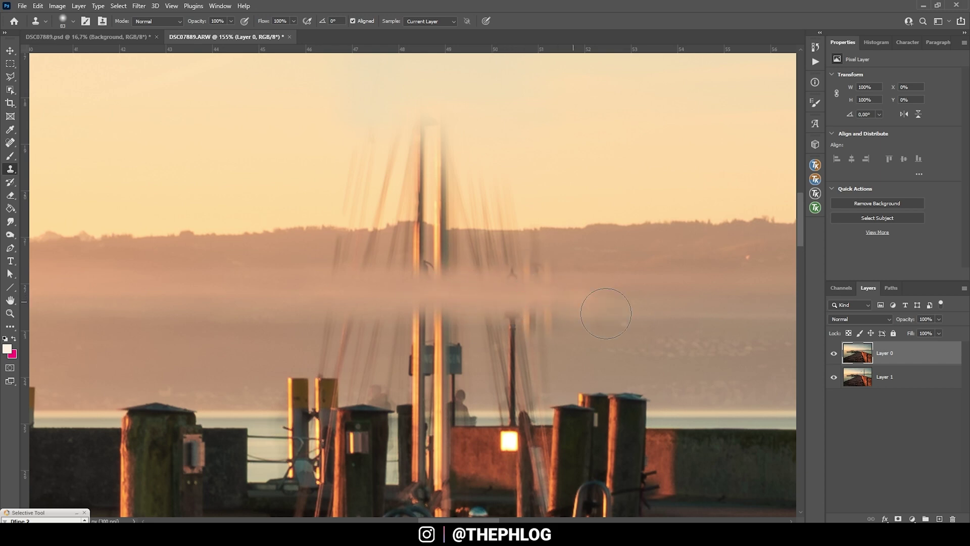
# Clone hillside haze over the masts, rigging and lamp post directly above and below the cleared band
pyautogui.click(344, 260)
pyautogui.moveTo(366, 282); pyautogui.dragTo(545, 275)
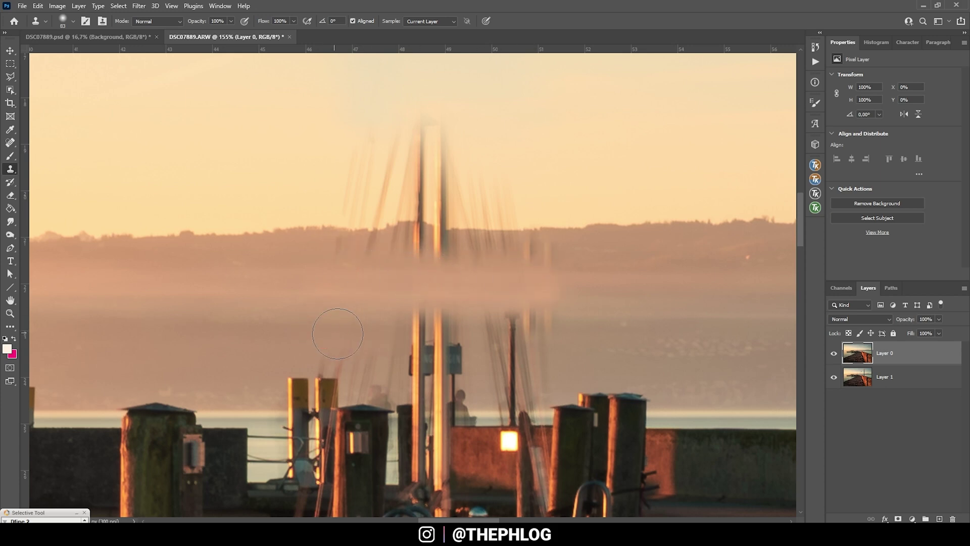
pyautogui.moveTo(338, 333)
pyautogui.mouseDown()
pyautogui.moveTo(494, 328)
pyautogui.moveTo(518, 338)
pyautogui.mouseUp()
pyautogui.click(522, 359)
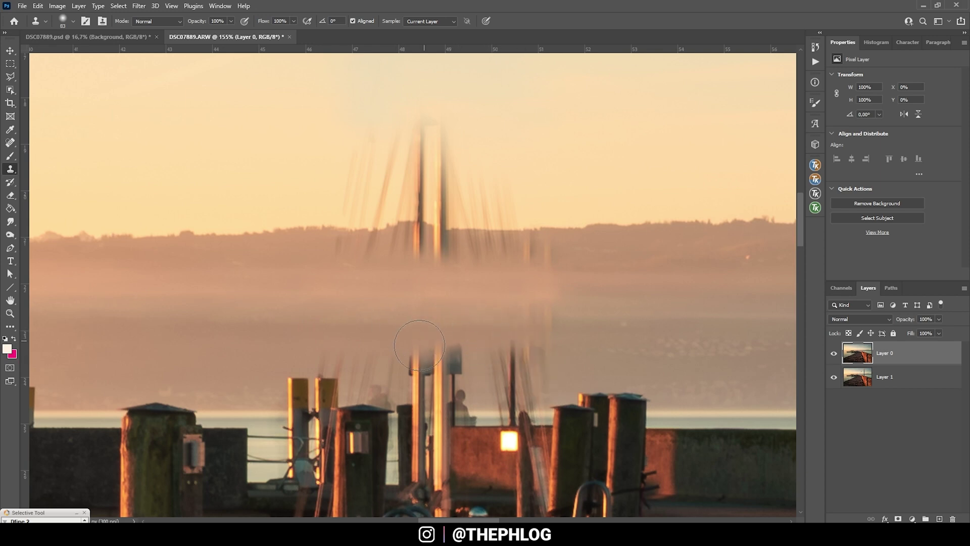
# Sample the haze left of the masts and clone it over the sign and the tops of the lower mast stubs
pyautogui.click(419, 345)
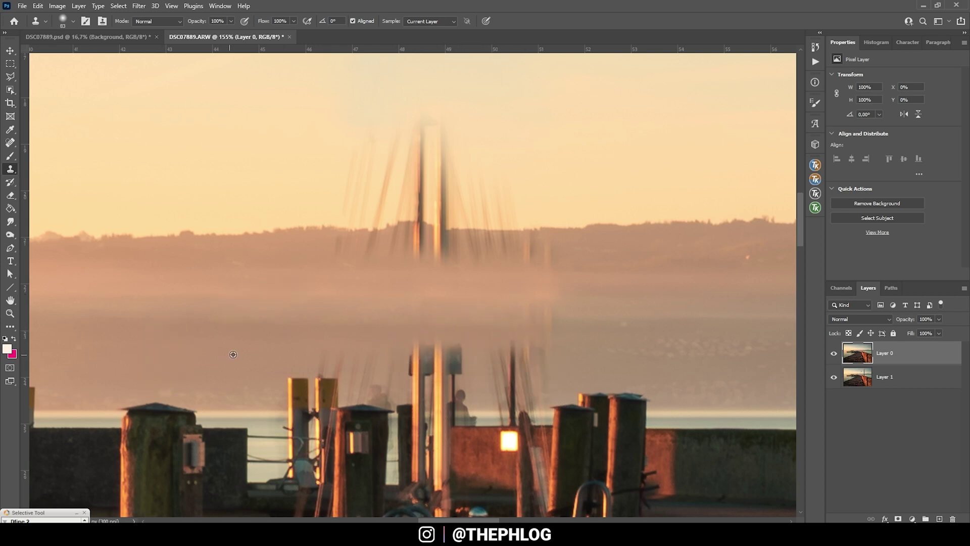
pyautogui.click(395, 365)
pyautogui.click(437, 352)
pyautogui.click(500, 354)
# Clone clean stretches of the hill ridge over the masts and rigging where they cross the skyline
pyautogui.scroll(1, 490, 265)
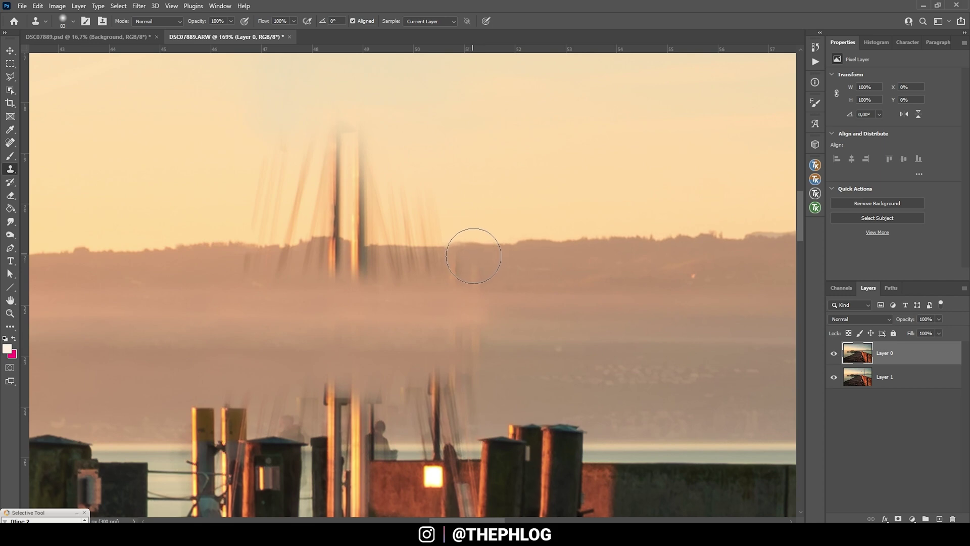
pyautogui.moveTo(432, 257); pyautogui.dragTo(423, 256)
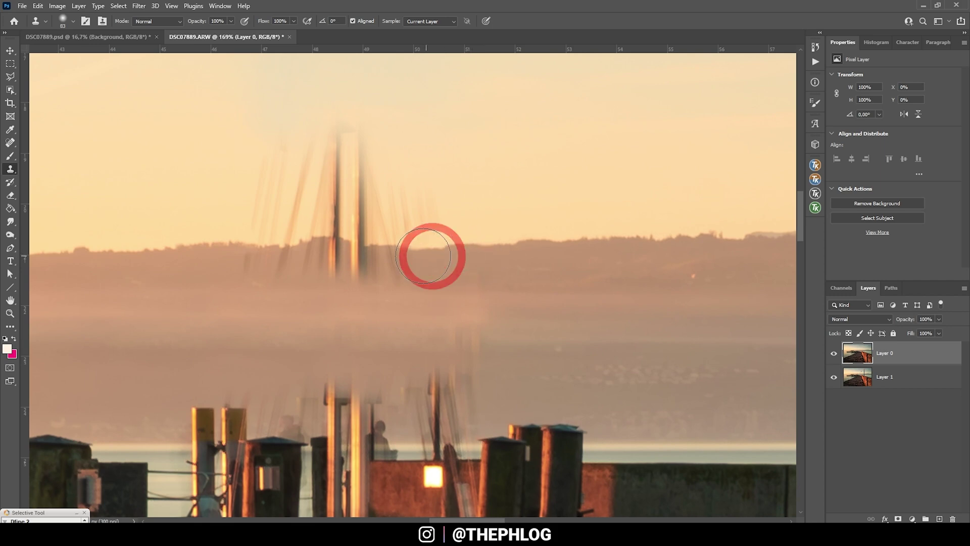
pyautogui.click(404, 253)
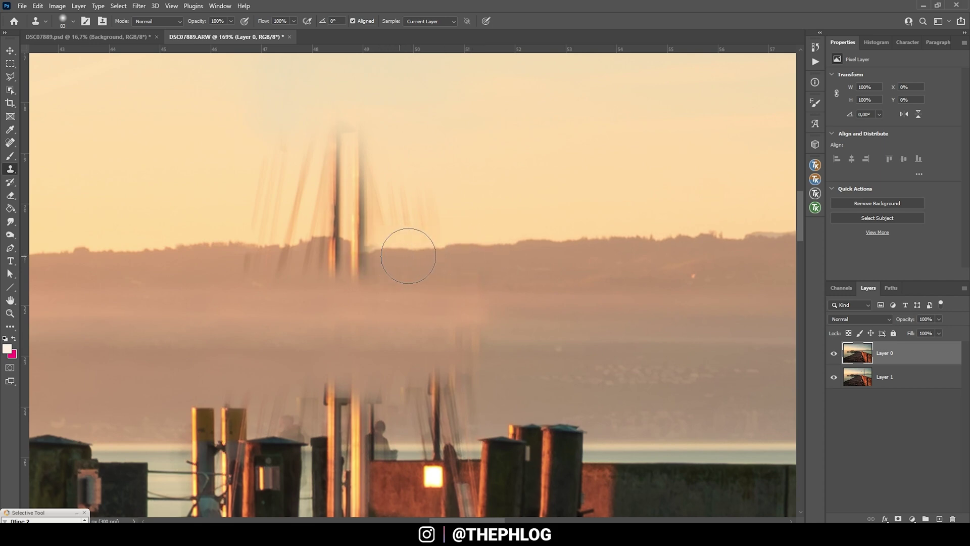
pyautogui.click(417, 250)
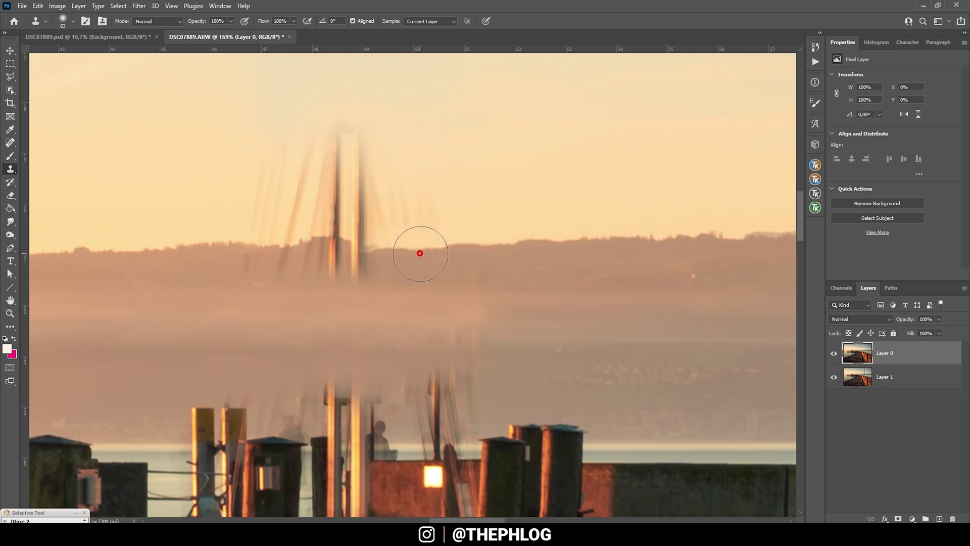
pyautogui.keyDown('alt'); pyautogui.click(120, 256); pyautogui.keyUp('alt')
pyautogui.click(320, 252)
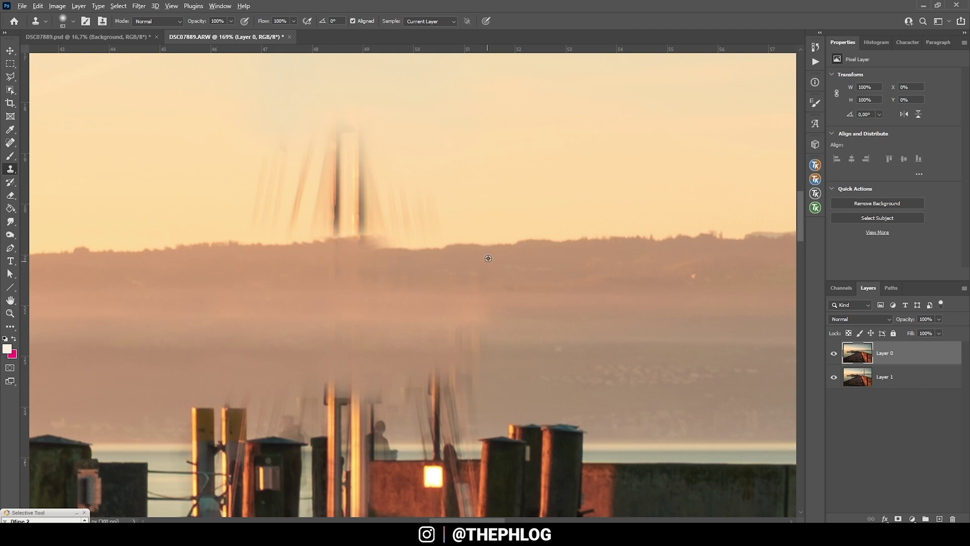
pyautogui.click(372, 245)
# Clone clear sky over the remaining mast and rigging pieces above the ridge, undoing the first dab
pyautogui.click(265, 207)
pyautogui.hotkey('ctrl', 'z')
pyautogui.moveTo(382, 211); pyautogui.dragTo(274, 177)
pyautogui.scroll(-10, 474, 201)
pyautogui.scroll(4, 474, 201)
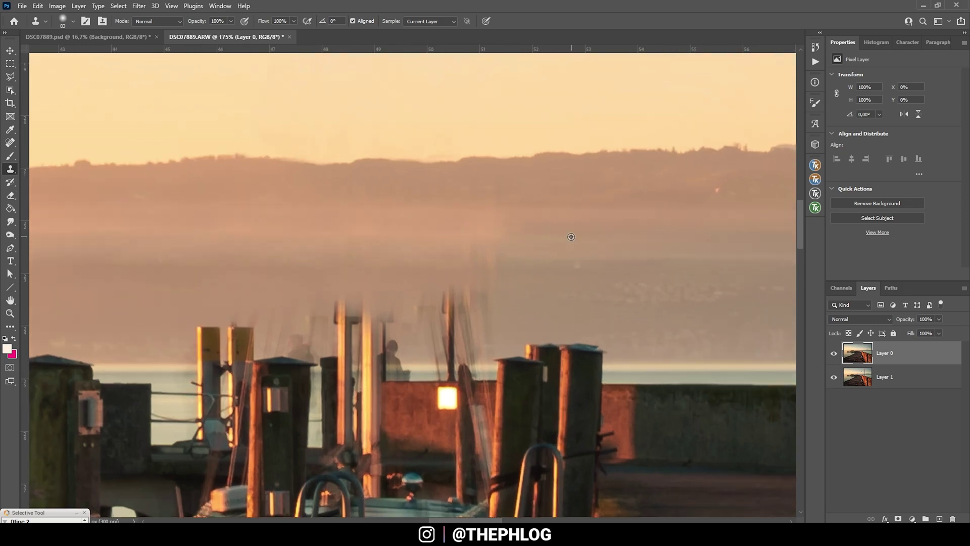
# Clone sampled haze over the tops of the mast and lamp post stubs above the waterline
pyautogui.keyDown('alt'); pyautogui.click(571, 237); pyautogui.keyUp('alt')
pyautogui.scroll(-1, 596, 200)
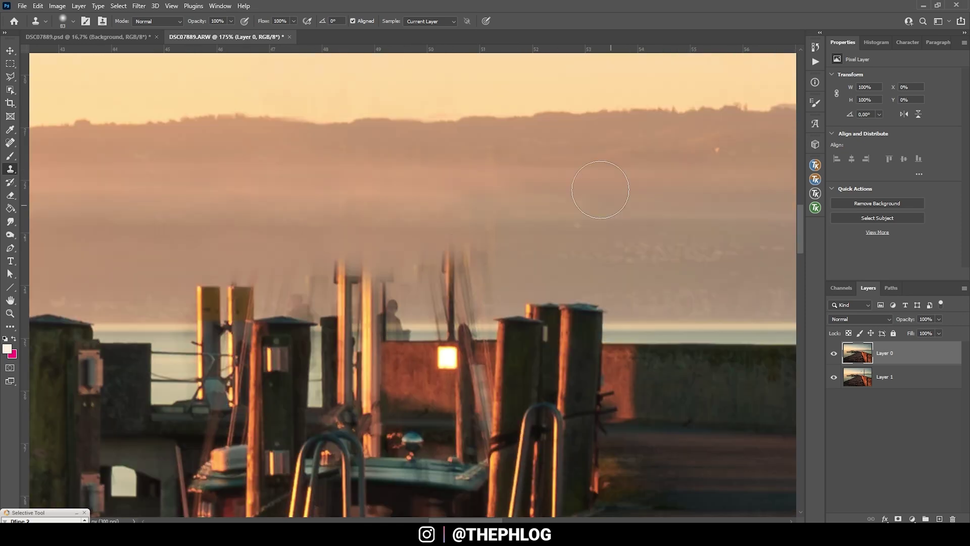
pyautogui.click(457, 265)
pyautogui.click(387, 266)
pyautogui.scroll(-2, 388, 266)
pyautogui.scroll(4, 321, 238)
# Sample the shoreline left of the yellow posts with brush size 31 and clone it over the masts, lamp post and seated figure
pyautogui.press('v')
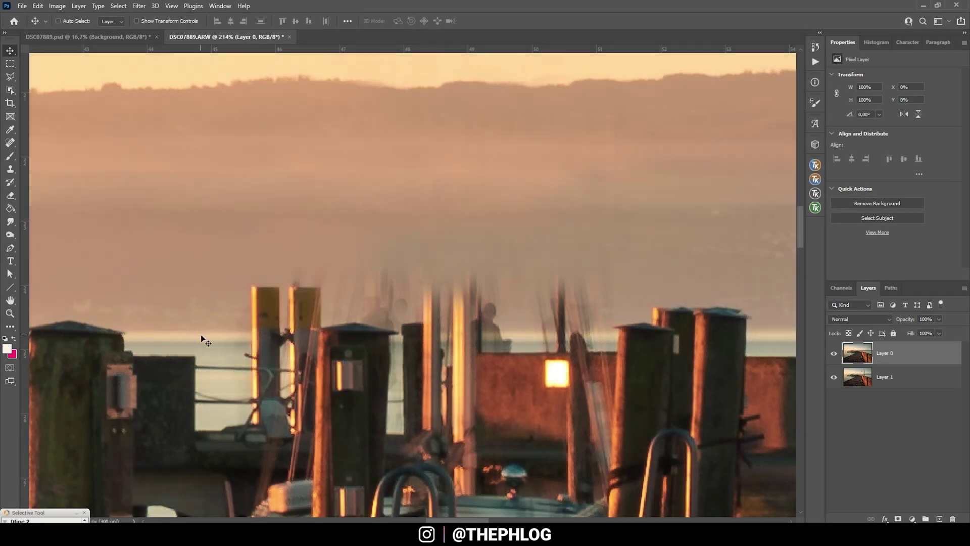
pyautogui.press('s')
pyautogui.moveTo(195, 334)
pyautogui.mouseDown()
pyautogui.moveTo(207, 326)
pyautogui.moveTo(155, 332)
pyautogui.mouseUp()
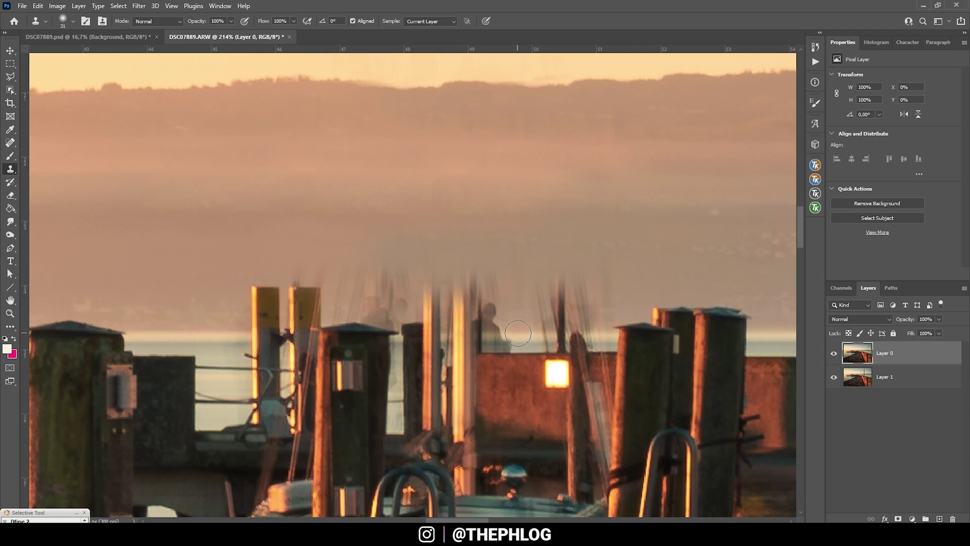
pyautogui.moveTo(518, 333)
pyautogui.mouseDown()
pyautogui.moveTo(490, 332)
pyautogui.moveTo(546, 333)
pyautogui.moveTo(567, 305)
pyautogui.moveTo(479, 338)
pyautogui.moveTo(442, 339)
pyautogui.moveTo(492, 311)
pyautogui.mouseUp()
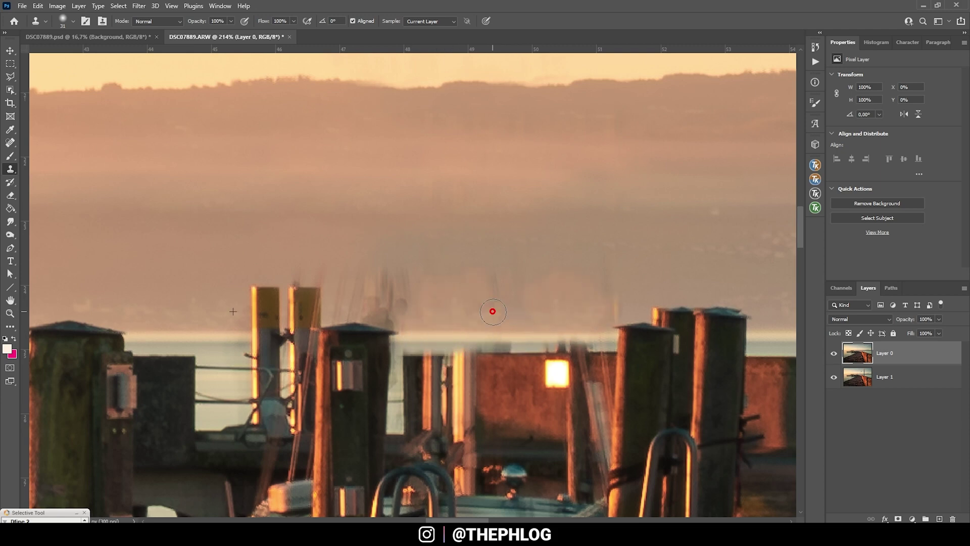
# Clone sampled haze over the blurred figures and rigging remains above the shoreline, between the yellow posts and the masts
pyautogui.keyDown('alt'); pyautogui.rightClick(190, 303); pyautogui.keyUp('alt')
pyautogui.keyDown('alt'); pyautogui.click(193, 303); pyautogui.keyUp('alt')
pyautogui.moveTo(379, 298)
pyautogui.mouseDown()
pyautogui.moveTo(377, 277)
pyautogui.moveTo(394, 317)
pyautogui.mouseUp()
pyautogui.click(380, 311)
pyautogui.keyDown('alt'); pyautogui.click(527, 298); pyautogui.keyUp('alt')
pyautogui.scroll(-3, 389, 234)
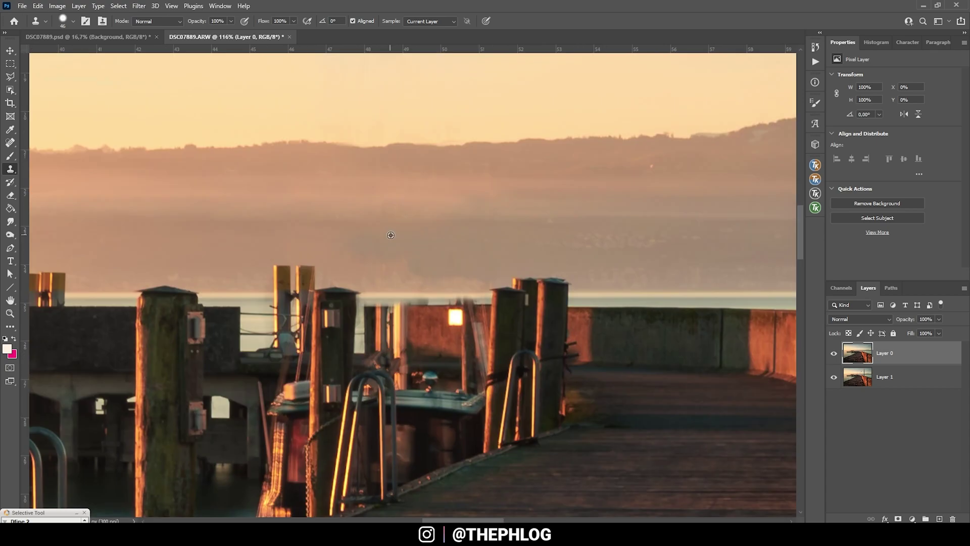
pyautogui.scroll(2, 414, 258)
pyautogui.scroll(-6, 435, 279)
# Set the Clone Stamp to brush size 132 and 39% opacity, and blend sampled haze over the patchy area above the waterline
pyautogui.keyDown('alt'); pyautogui.rightClick(502, 271); pyautogui.keyUp('alt')
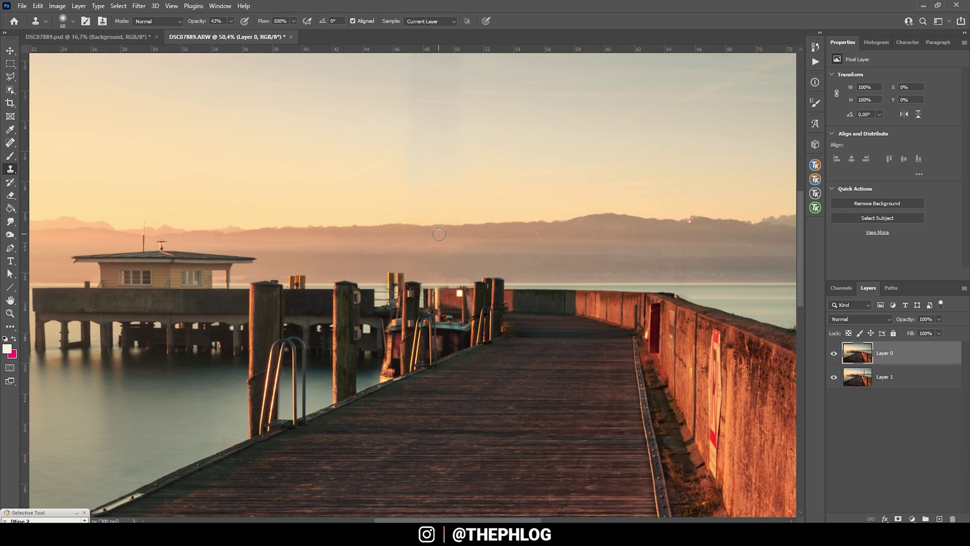
pyautogui.scroll(5, 438, 266)
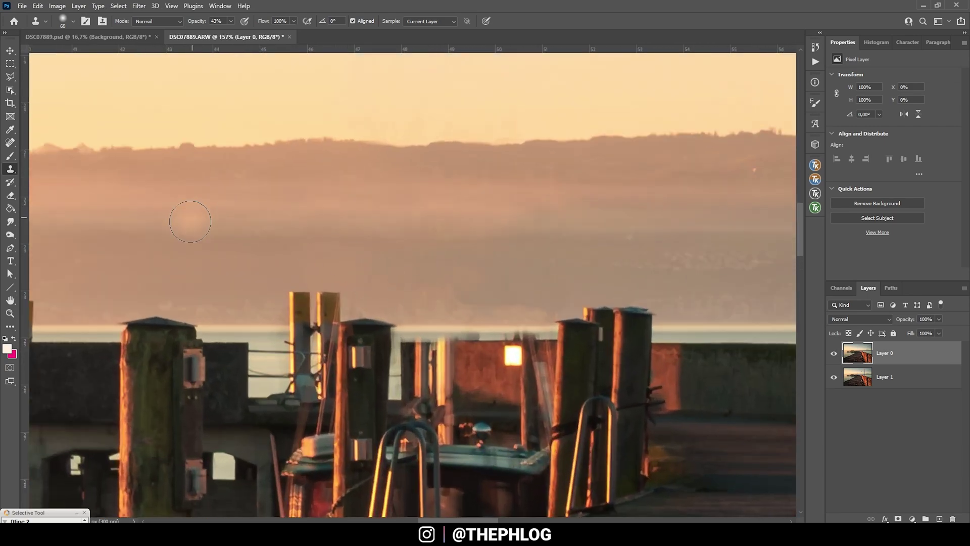
pyautogui.keyDown('alt'); pyautogui.moveTo(188, 224); pyautogui.dragTo(217, 223); pyautogui.keyUp('alt')
pyautogui.keyDown('alt'); pyautogui.click(293, 285); pyautogui.keyUp('alt')
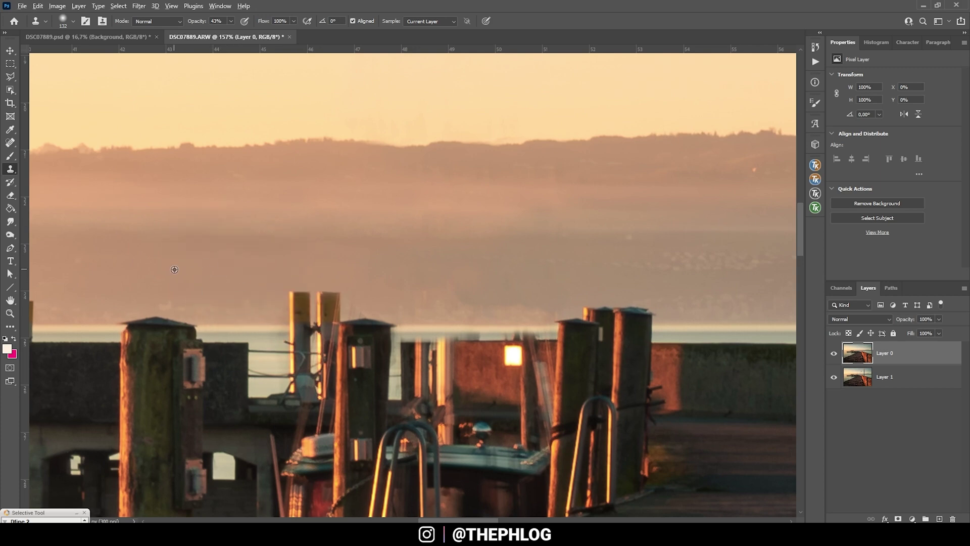
pyautogui.click(231, 21)
pyautogui.moveTo(230, 33); pyautogui.dragTo(233, 36)
pyautogui.click(296, 4)
pyautogui.click(487, 276)
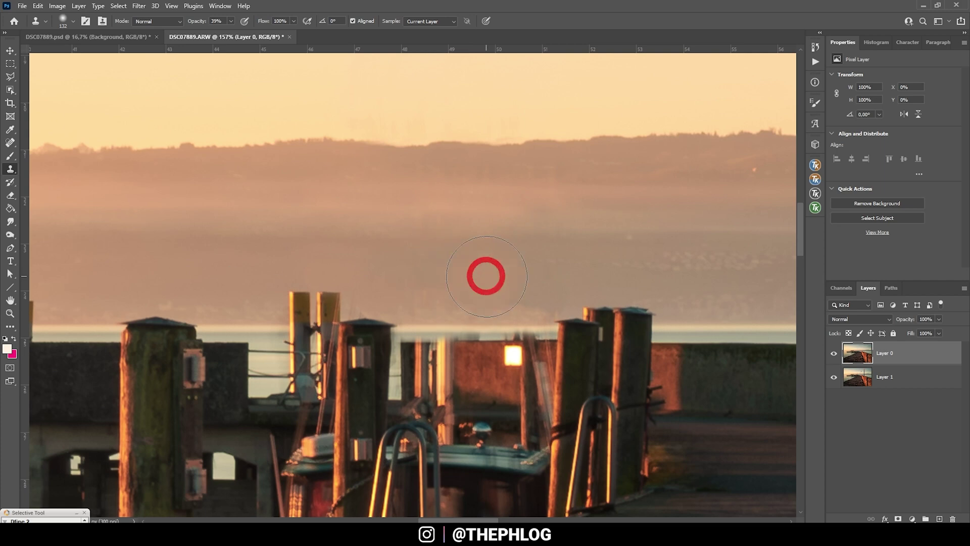
pyautogui.click(452, 270)
pyautogui.click(510, 272)
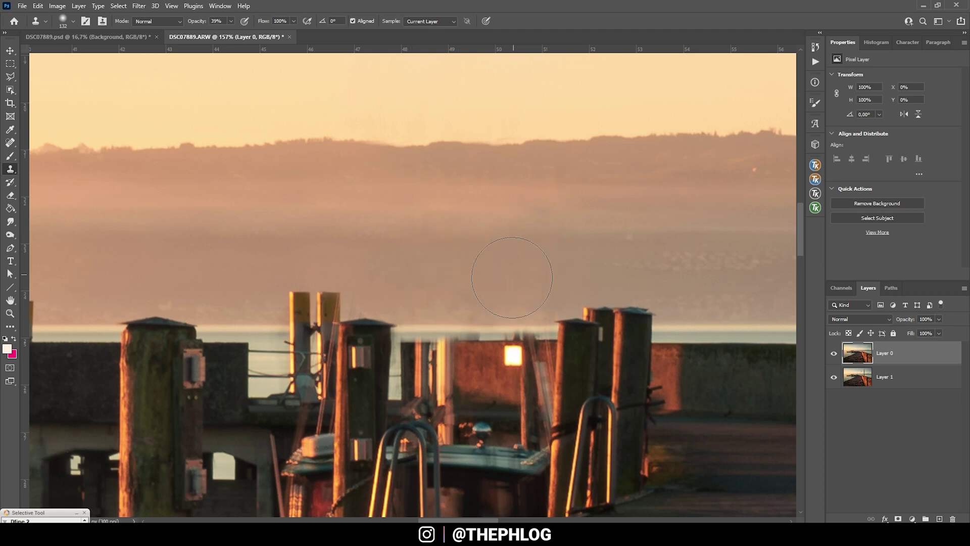
# Restore the Clone Stamp opacity to 100% and clone the wall's top edge and surface over the rigging, lamp post and glowing lamp
pyautogui.scroll(-5, 507, 275)
pyautogui.click(230, 22)
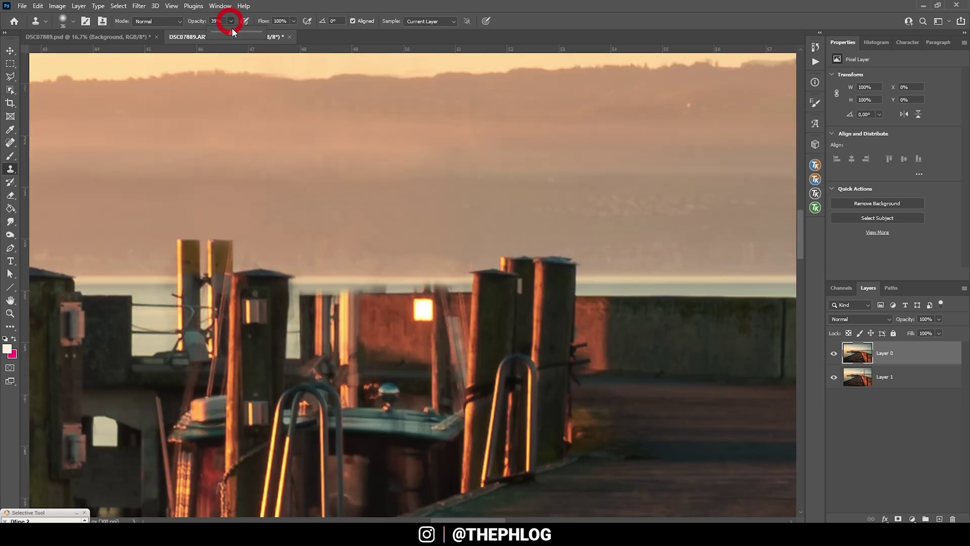
pyautogui.click(477, 84)
pyautogui.scroll(5, 523, 281)
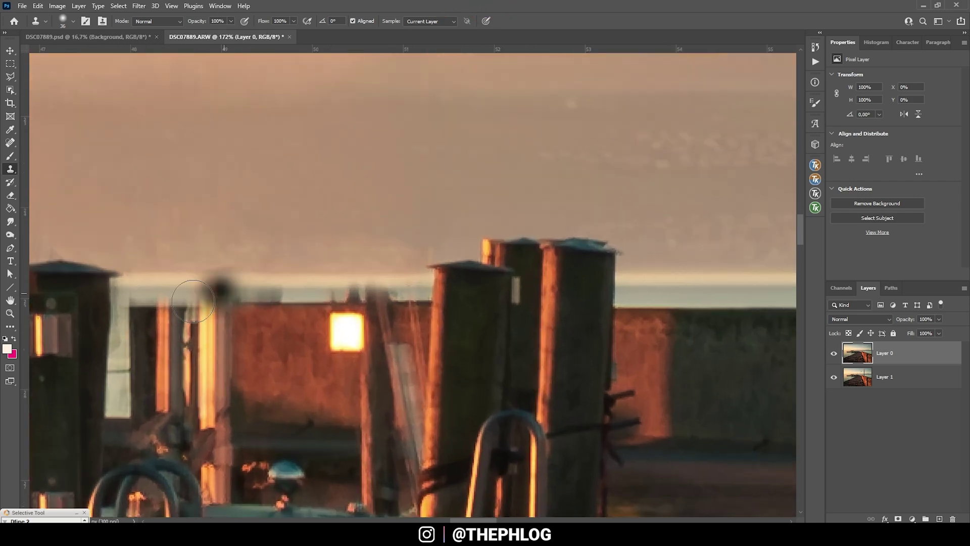
pyautogui.click(265, 366)
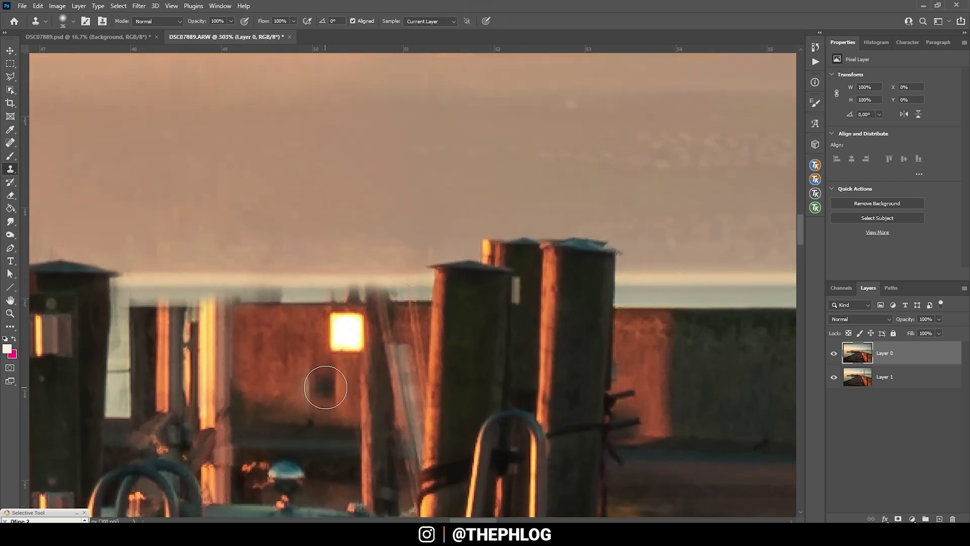
pyautogui.keyDown('alt'); pyautogui.click(653, 309); pyautogui.keyUp('alt')
pyautogui.moveTo(404, 301); pyautogui.dragTo(377, 370)
pyautogui.moveTo(362, 306)
pyautogui.mouseDown()
pyautogui.moveTo(369, 387)
pyautogui.moveTo(336, 321)
pyautogui.moveTo(354, 276)
pyautogui.moveTo(347, 289)
pyautogui.moveTo(382, 394)
pyautogui.moveTo(426, 365)
pyautogui.moveTo(368, 412)
pyautogui.mouseUp()
pyautogui.click(337, 320)
# Clone the wall and its top edge over the remaining lower mast sections above the boat
pyautogui.scroll(-3, 323, 304)
pyautogui.keyDown('alt'); pyautogui.click(286, 266); pyautogui.keyUp('alt')
pyautogui.click(371, 339)
pyautogui.scroll(1, 348, 278)
pyautogui.scroll(-8, 371, 407)
pyautogui.scroll(8, 363, 399)
pyautogui.moveTo(297, 339); pyautogui.dragTo(298, 427)
pyautogui.scroll(-2, 296, 379)
pyautogui.keyDown('alt'); pyautogui.click(288, 280); pyautogui.keyUp('alt')
pyautogui.scroll(-10, 289, 280)
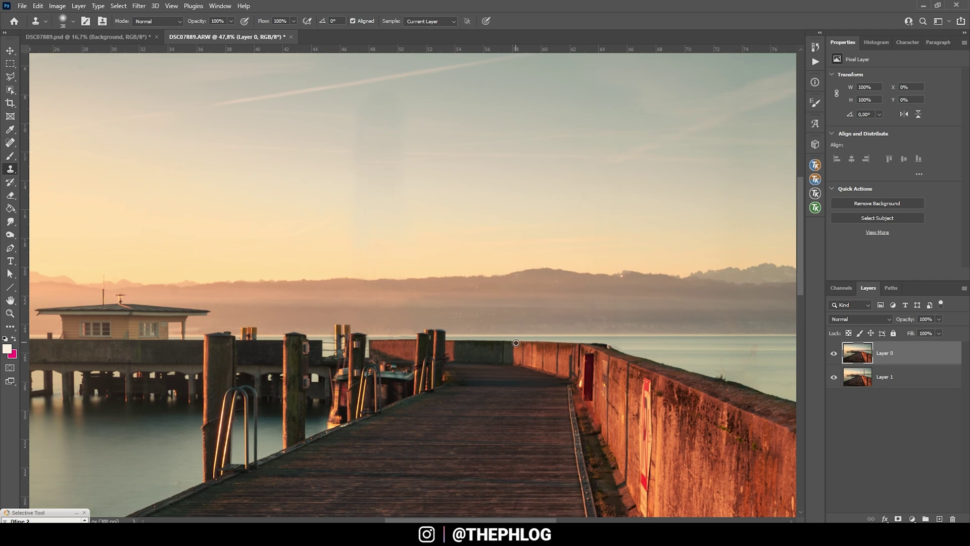
# Toggle Layer 0's visibility repeatedly to compare the retouched photo with the original
pyautogui.click(830, 353)
pyautogui.click(830, 354)
pyautogui.click(829, 354)
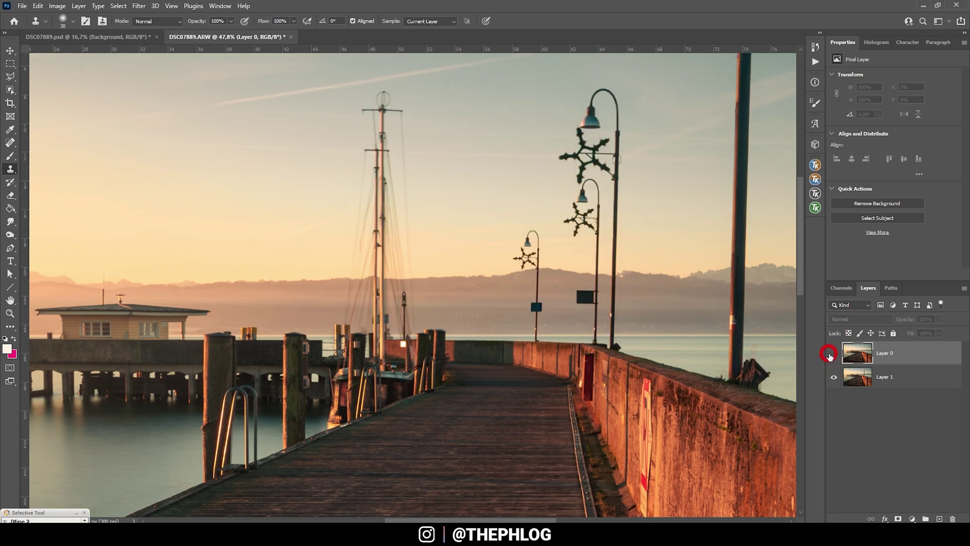
pyautogui.click(830, 354)
pyautogui.click(830, 353)
pyautogui.click(829, 354)
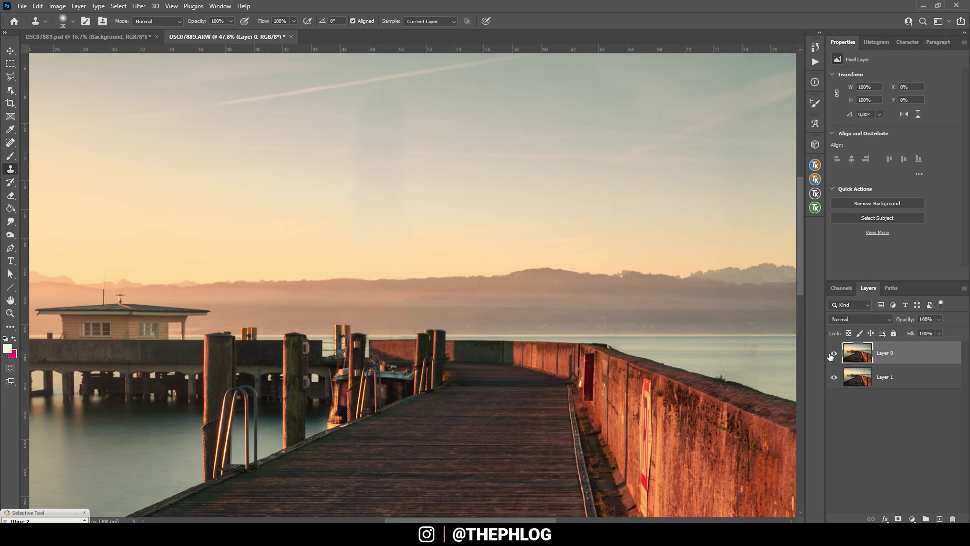
pyautogui.click(830, 354)
pyautogui.click(830, 353)
pyautogui.click(829, 354)
pyautogui.click(830, 354)
pyautogui.click(831, 354)
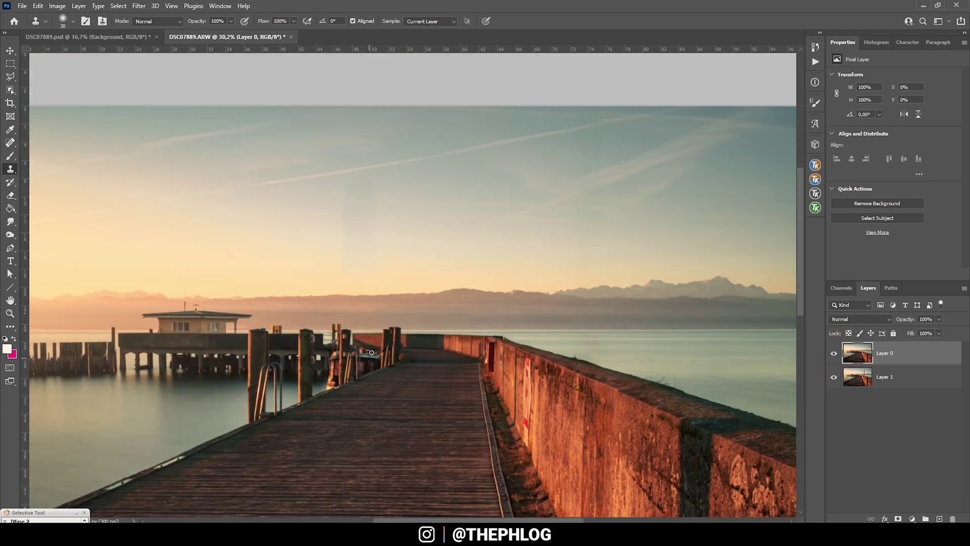
# Outline the left side, water reflections and right side of the old wooden piling row, up around its tall post, with the Polygonal Lasso
pyautogui.hscroll(-5, 371, 352)
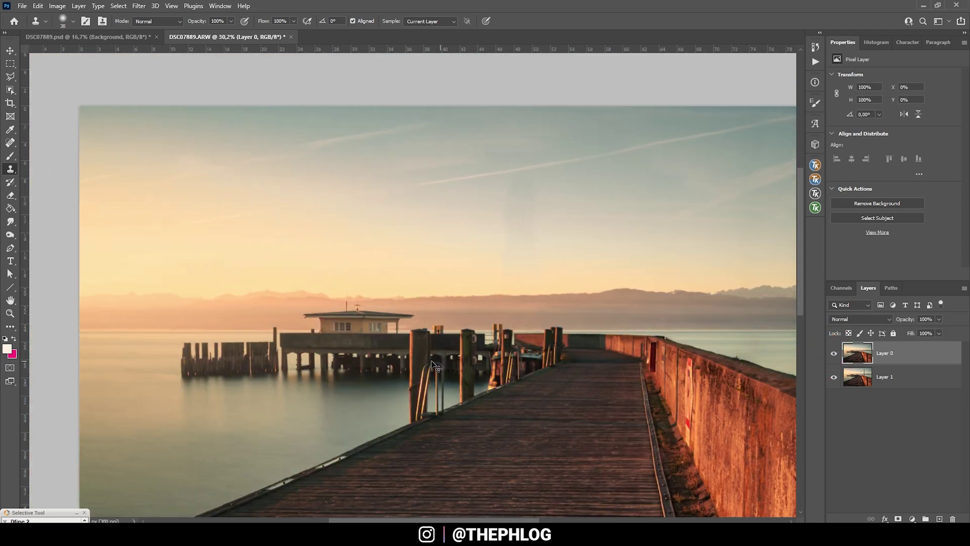
pyautogui.scroll(5, 200, 375)
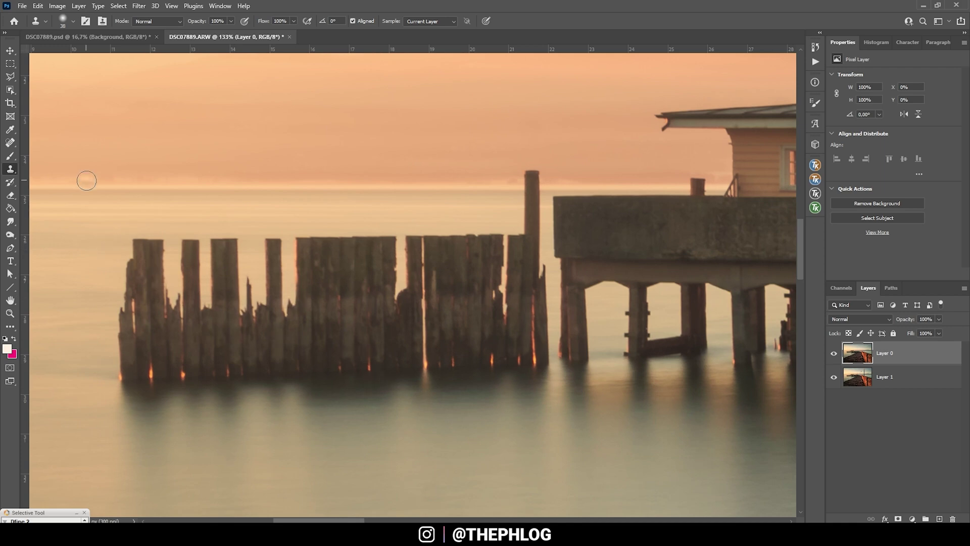
pyautogui.press('l')
pyautogui.scroll(1, 136, 283)
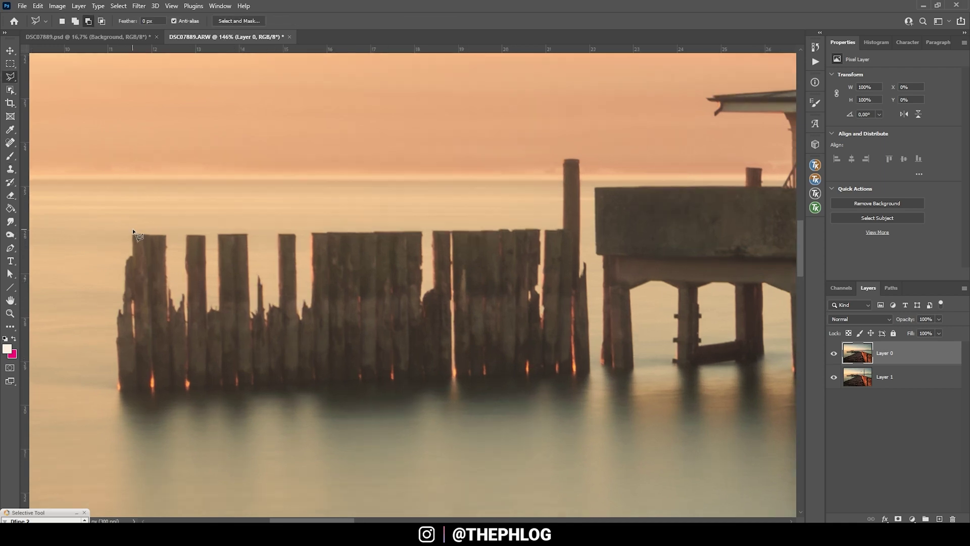
pyautogui.click(163, 230)
pyautogui.click(130, 230)
pyautogui.click(122, 260)
pyautogui.click(119, 433)
pyautogui.click(179, 430)
pyautogui.click(301, 433)
pyautogui.click(307, 412)
pyautogui.click(322, 427)
pyautogui.click(403, 431)
pyautogui.click(429, 411)
pyautogui.click(474, 424)
pyautogui.click(567, 422)
pyautogui.click(591, 403)
pyautogui.click(587, 254)
pyautogui.click(585, 155)
pyautogui.click(555, 153)
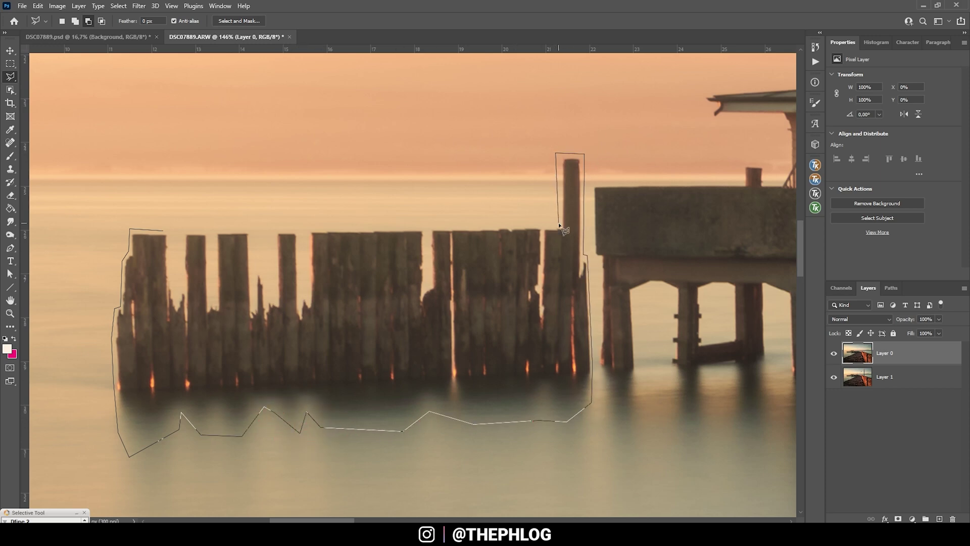
# Trace the tops and gaps of the wooden pilings back to the starting point and close the lasso selection
pyautogui.click(559, 223)
pyautogui.click(429, 229)
pyautogui.click(429, 280)
pyautogui.click(427, 227)
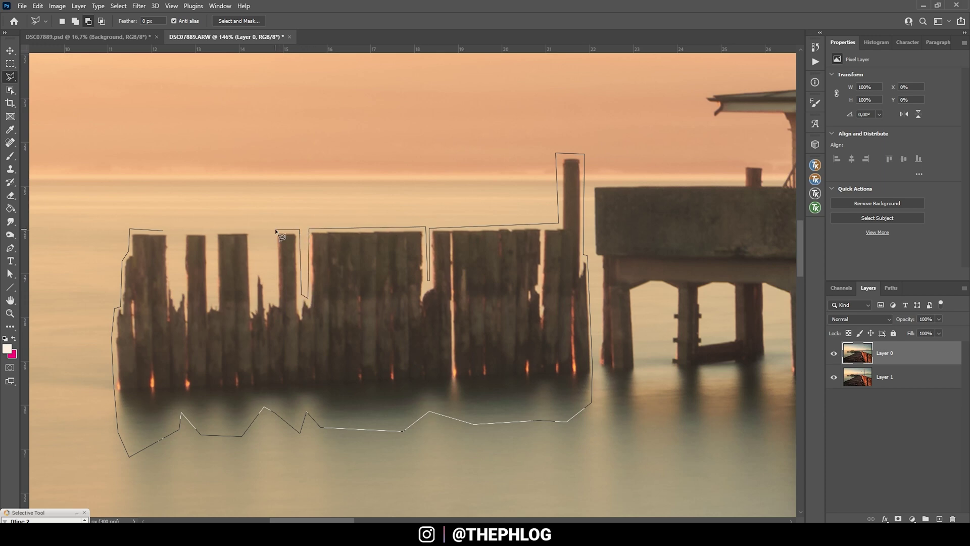
pyautogui.click(256, 269)
pyautogui.click(254, 305)
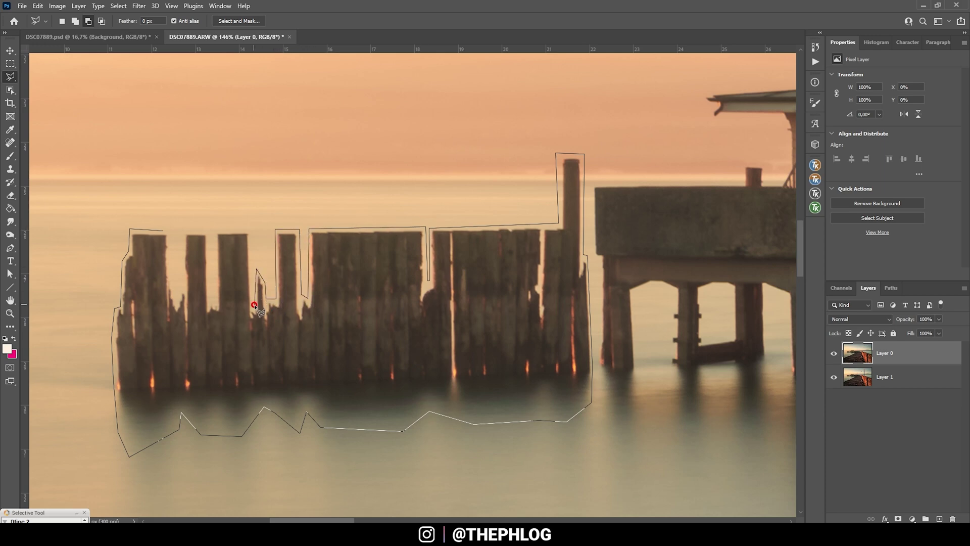
pyautogui.click(251, 231)
pyautogui.click(216, 232)
pyautogui.click(210, 303)
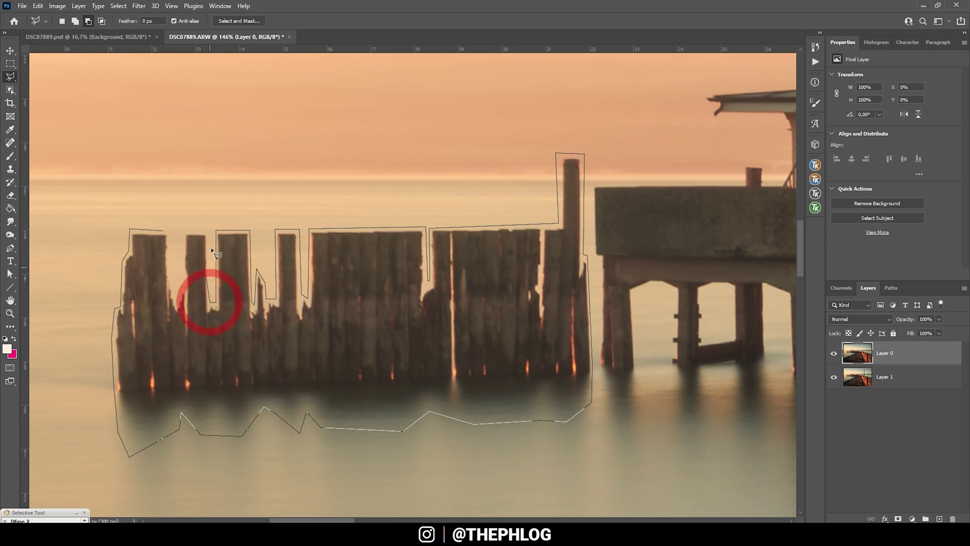
pyautogui.click(182, 230)
pyautogui.click(178, 295)
pyautogui.click(172, 231)
pyautogui.click(162, 230)
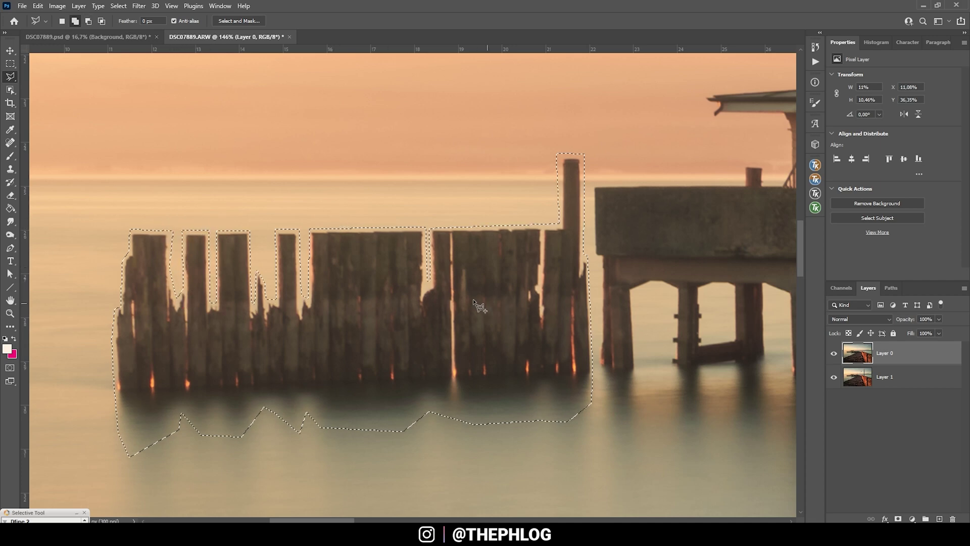
# Fill the selected pilings from the surrounding image and deselect the area
pyautogui.hotkey('shift', 'BackSpace')
pyautogui.click(631, 171)
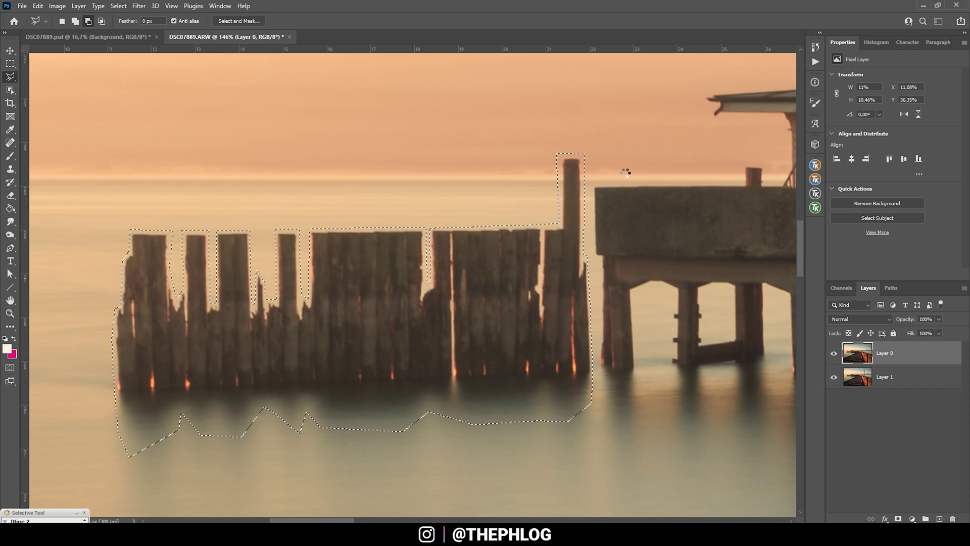
pyautogui.hotkey('ctrl', 'd')
pyautogui.hotkey('ctrl', '0')
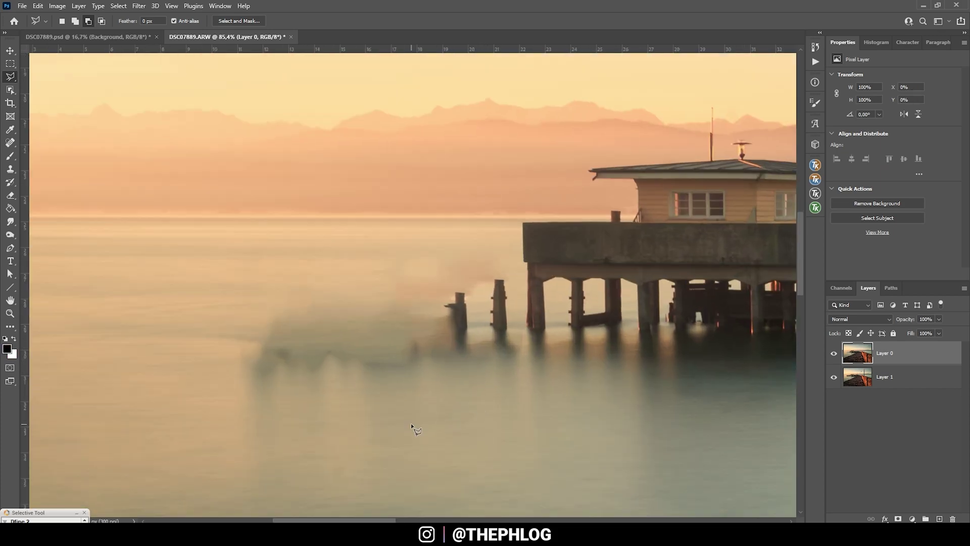
# Clone smooth water with a Clone Stamp brush of size 305 over the dark smudges where the pilings stood
pyautogui.click(10, 168)
pyautogui.moveTo(171, 342); pyautogui.dragTo(233, 351)
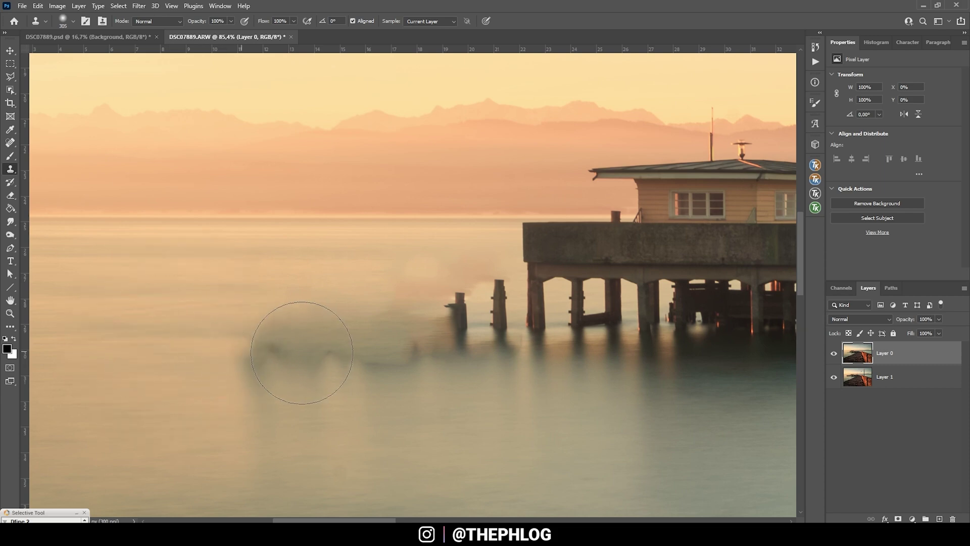
pyautogui.keyDown('alt'); pyautogui.click(126, 362); pyautogui.keyUp('alt')
pyautogui.hscroll(-1, 282, 374)
pyautogui.hscroll(-3, 283, 374)
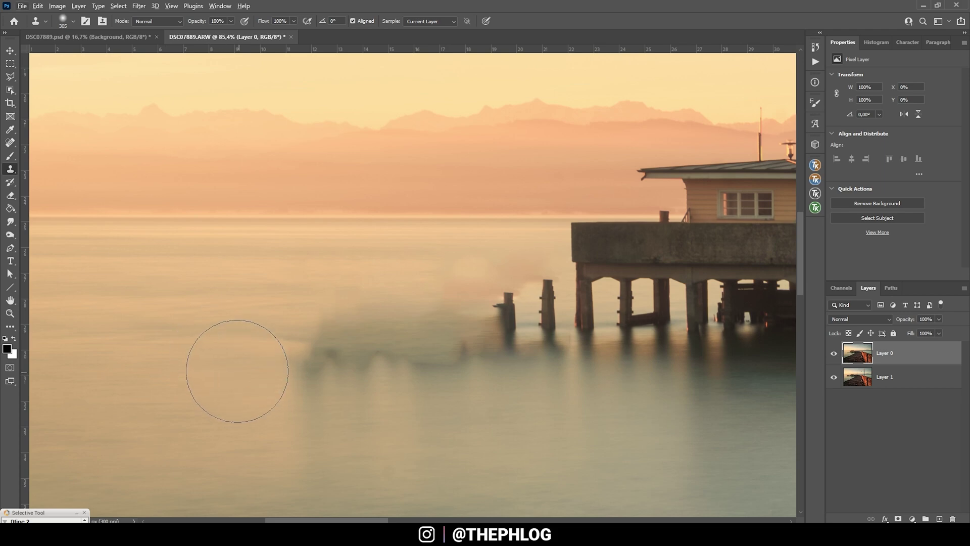
pyautogui.keyDown('alt'); pyautogui.click(156, 354); pyautogui.keyUp('alt')
pyautogui.click(296, 356)
pyautogui.click(303, 358)
pyautogui.moveTo(303, 360)
pyautogui.mouseDown()
pyautogui.moveTo(490, 370)
pyautogui.moveTo(483, 323)
pyautogui.mouseUp()
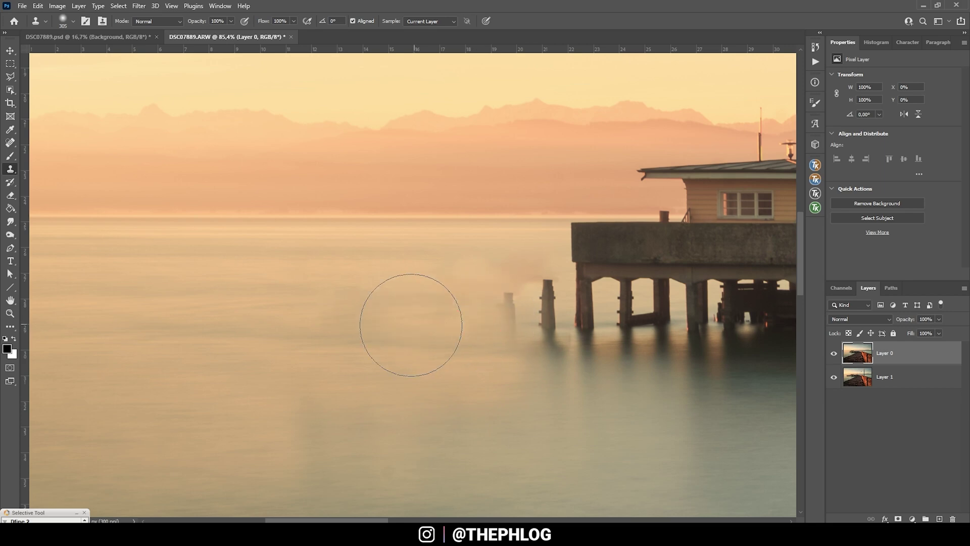
# Clone sampled water over the leftover post stumps and dark reflections beside the pier house
pyautogui.click(277, 325)
pyautogui.click(529, 336)
pyautogui.scroll(2, 485, 346)
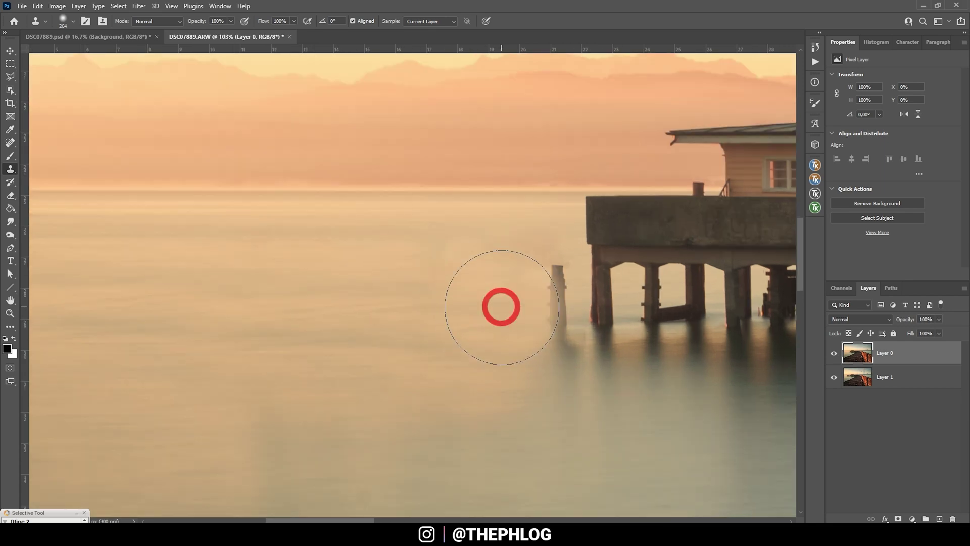
pyautogui.moveTo(500, 307); pyautogui.dragTo(548, 318)
pyautogui.scroll(-3, 396, 261)
pyautogui.keyDown('alt'); pyautogui.rightClick(392, 394); pyautogui.keyUp('alt')
pyautogui.scroll(-6, 489, 380)
pyautogui.scroll(4, 452, 409)
pyautogui.click(576, 331)
pyautogui.scroll(-2, 643, 366)
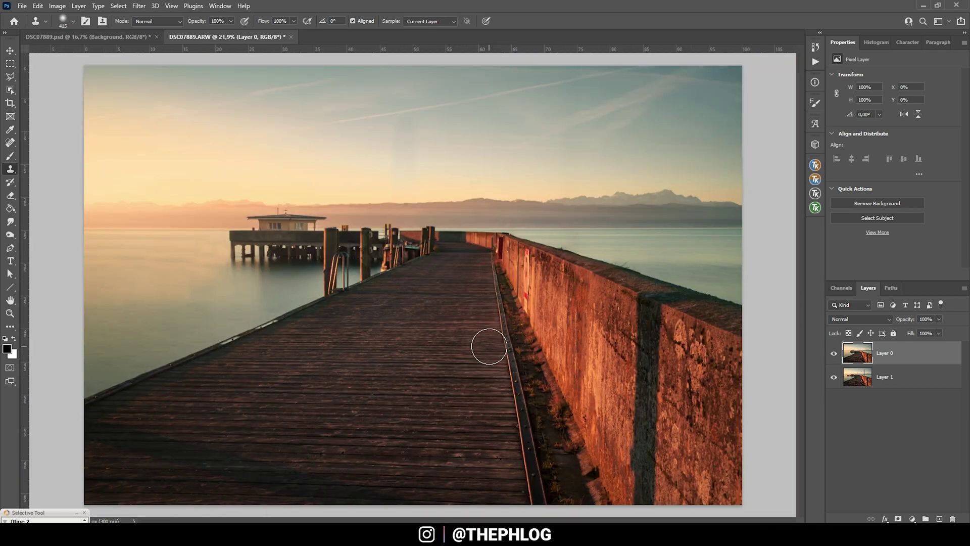
# Compare Layer 0 with the original and examine the vertical patch in the sky where the masts were removed
pyautogui.click(835, 351)
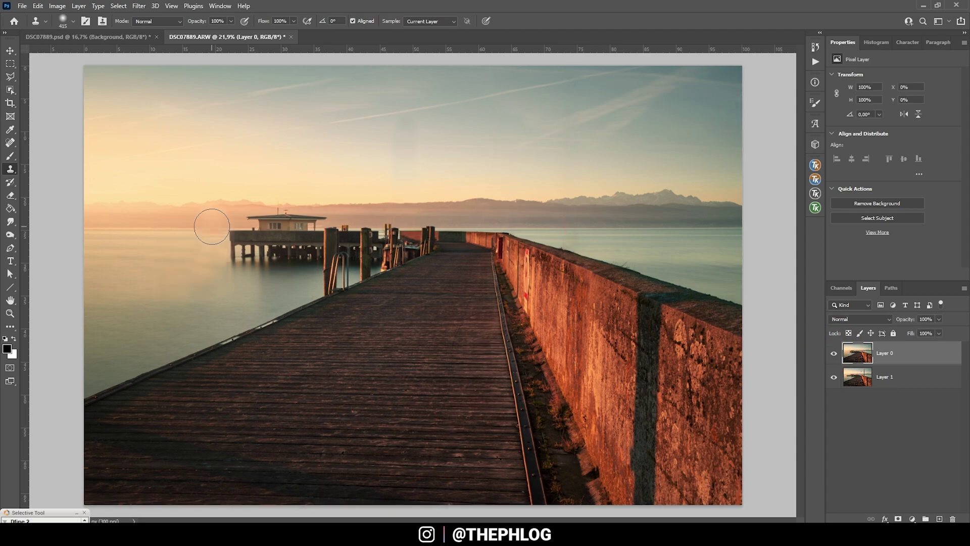
pyautogui.scroll(3, 425, 117)
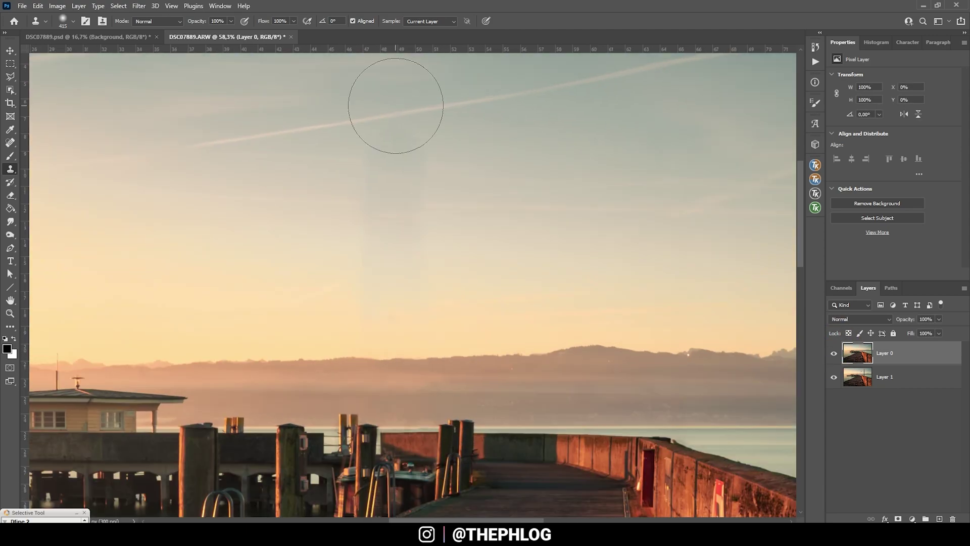
pyautogui.scroll(1, 390, 232)
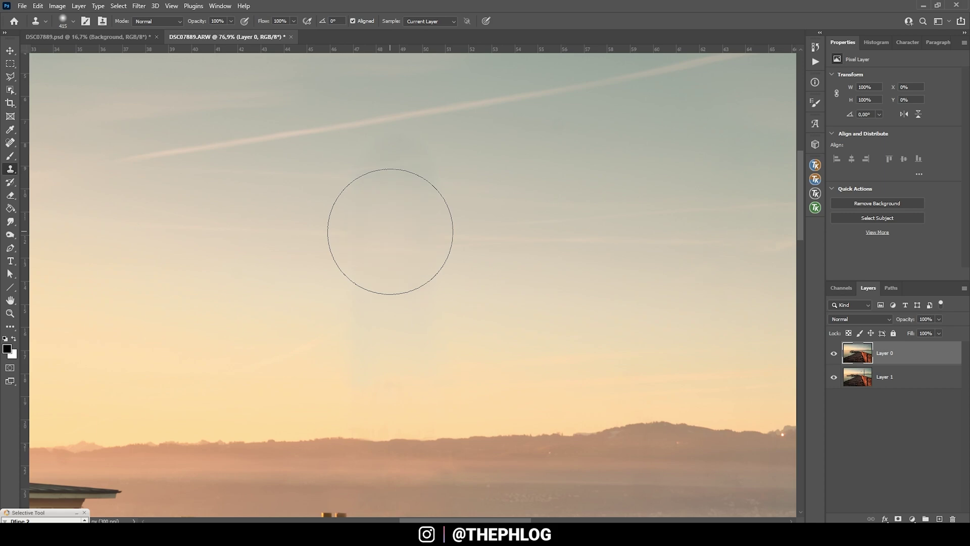
pyautogui.scroll(-1, 472, 226)
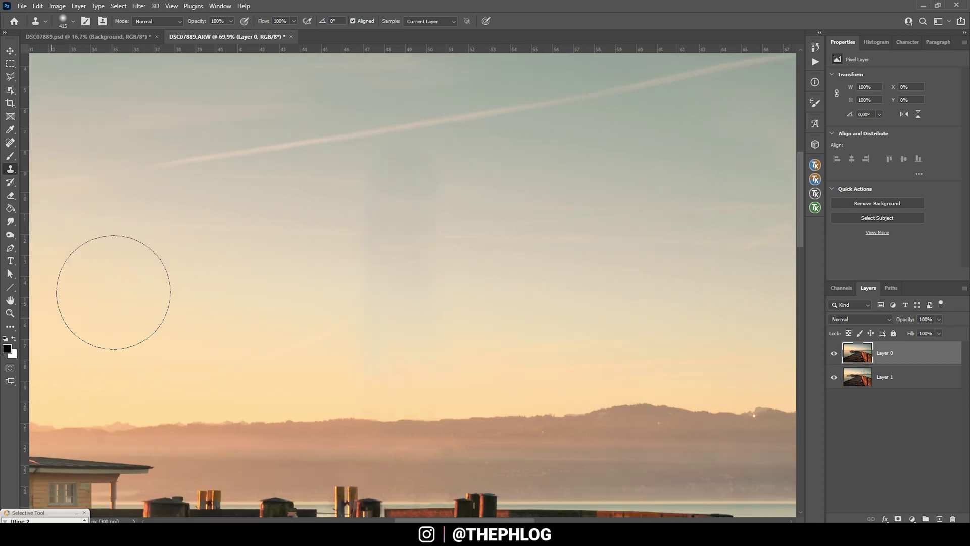
pyautogui.scroll(-4, 251, 276)
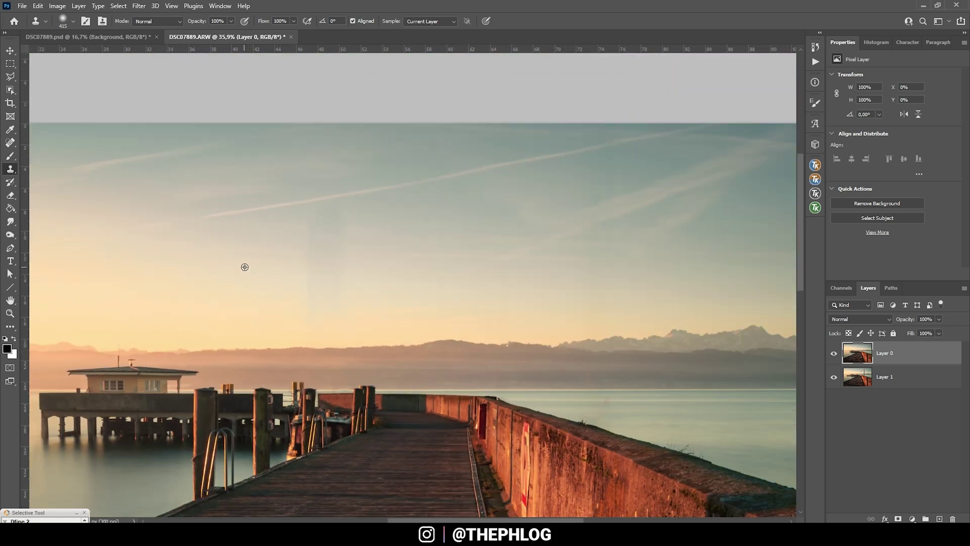
pyautogui.scroll(-2, 245, 267)
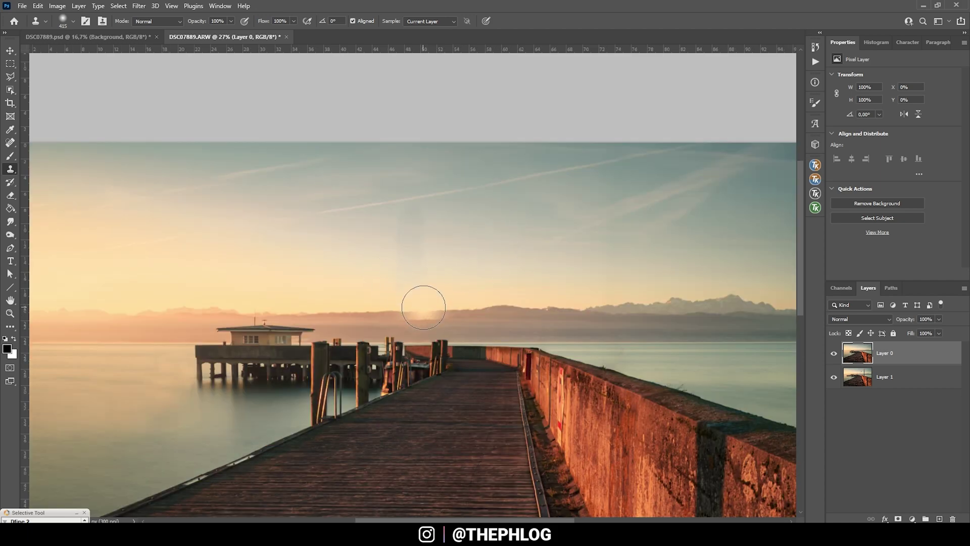
# Select the sky automatically with the Sky selection command
pyautogui.click(139, 6)
pyautogui.moveTo(119, 6)
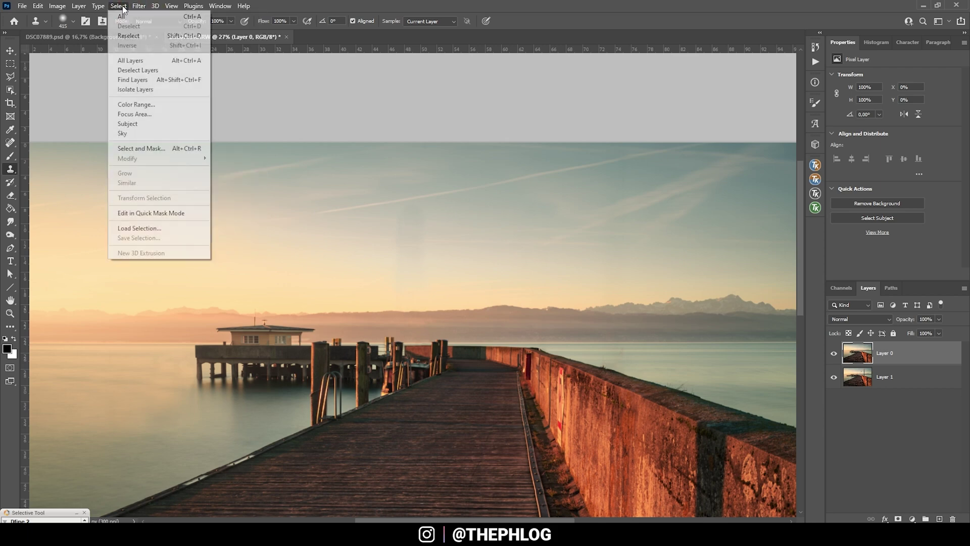
pyautogui.click(154, 136)
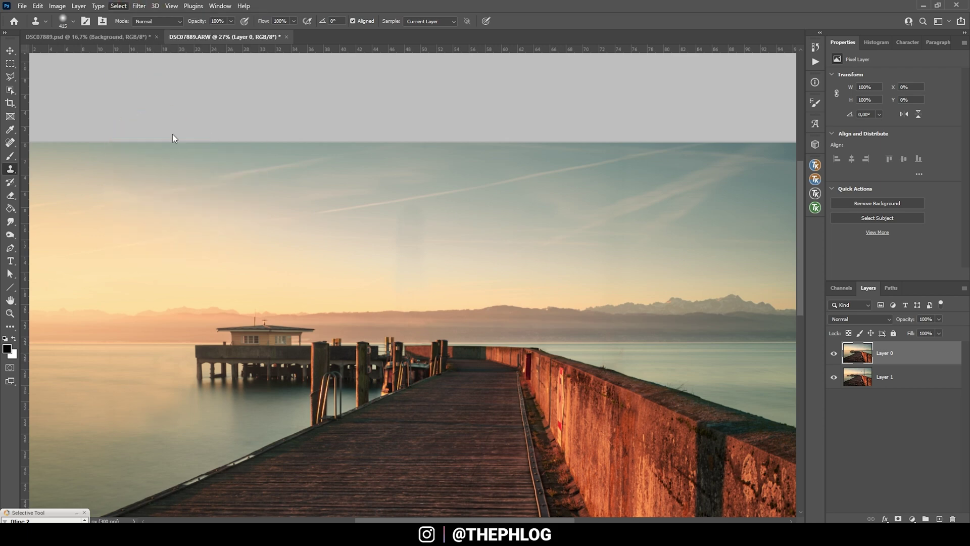
# Subtract the haze, mountains and pier house roof from the sky selection using the Quick Selection tool with a 120 px brush
pyautogui.scroll(3, 112, 185)
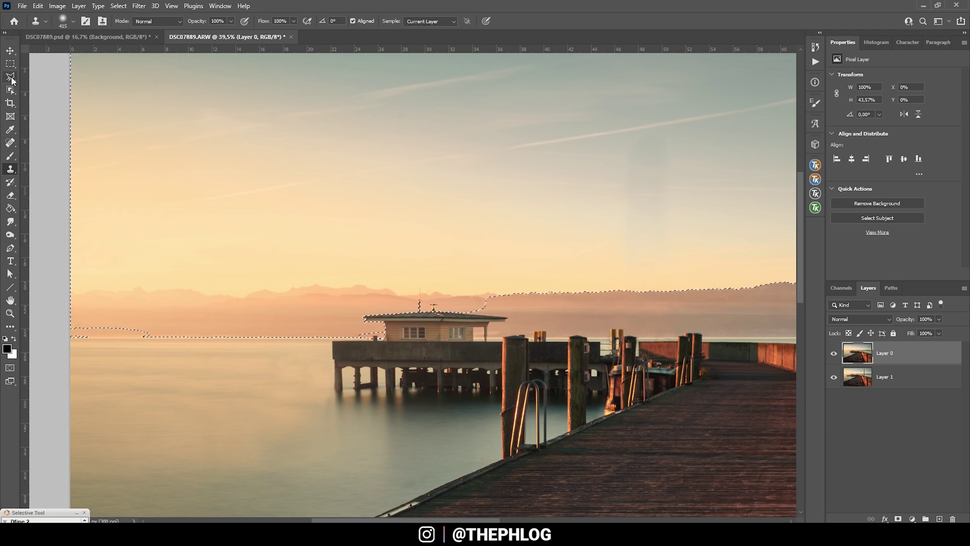
pyautogui.click(10, 91)
pyautogui.rightClick(10, 93)
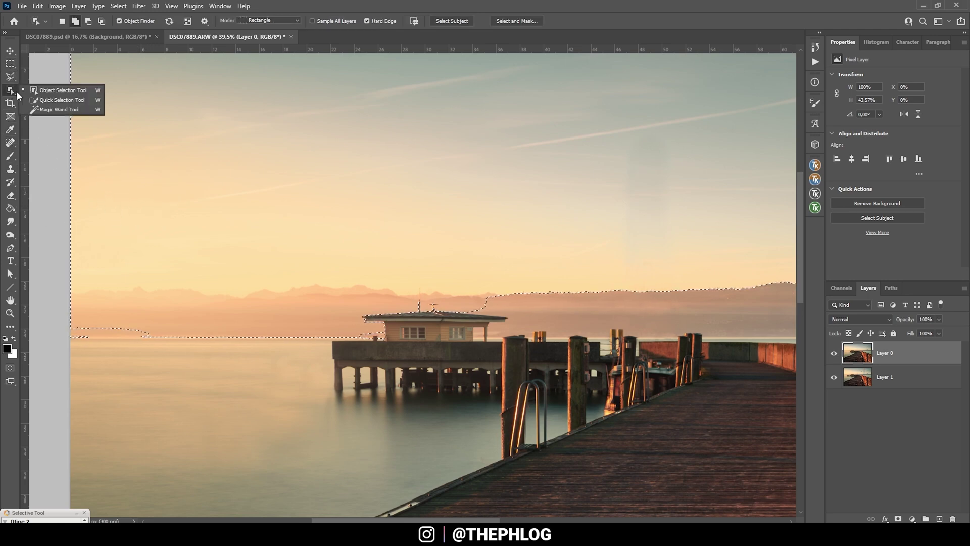
pyautogui.click(50, 102)
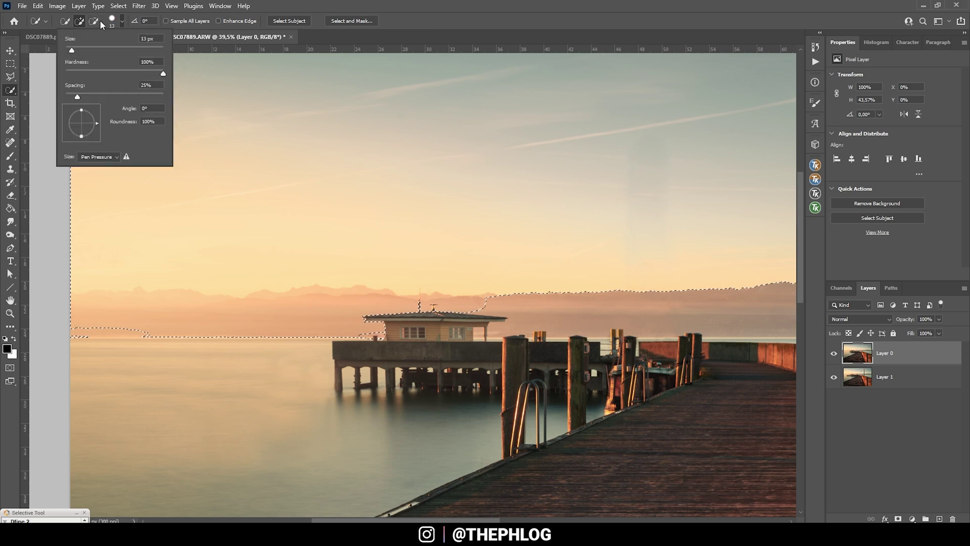
pyautogui.click(96, 21)
pyautogui.keyDown('alt'); pyautogui.rightClick(87, 323); pyautogui.keyUp('alt')
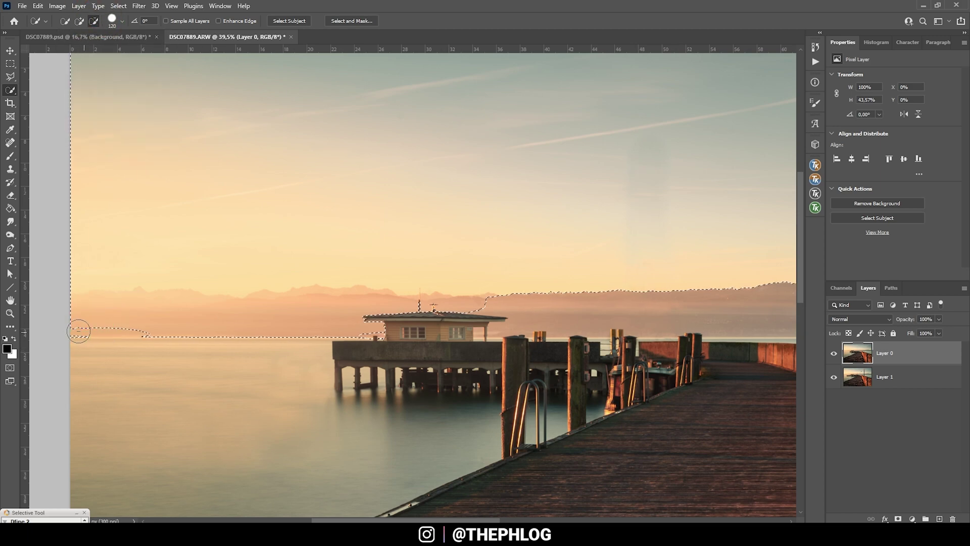
pyautogui.moveTo(78, 332)
pyautogui.mouseDown()
pyautogui.moveTo(98, 309)
pyautogui.moveTo(156, 322)
pyautogui.moveTo(155, 334)
pyautogui.moveTo(173, 309)
pyautogui.moveTo(257, 330)
pyautogui.moveTo(360, 333)
pyautogui.mouseUp()
pyautogui.click(489, 306)
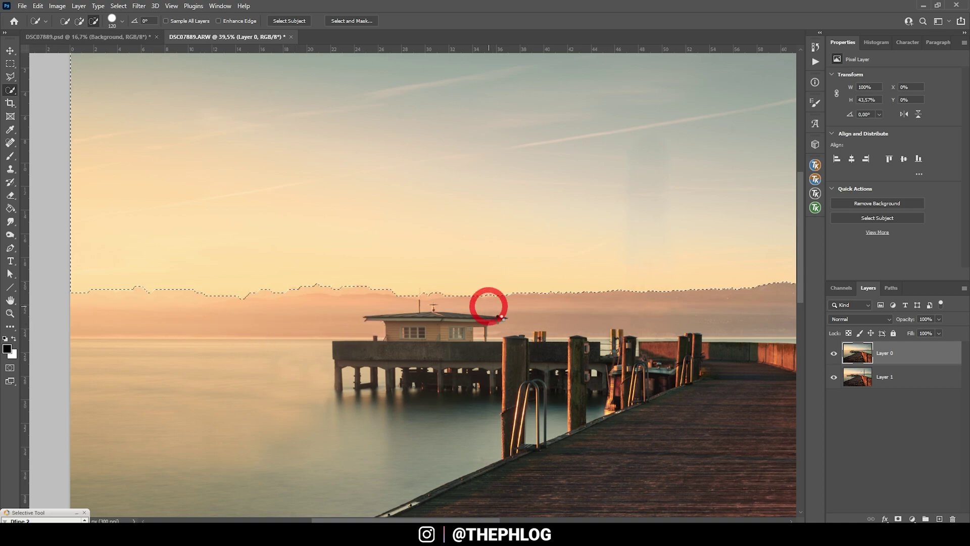
pyautogui.scroll(-7, 489, 306)
pyautogui.scroll(2, 500, 190)
pyautogui.scroll(5, 654, 183)
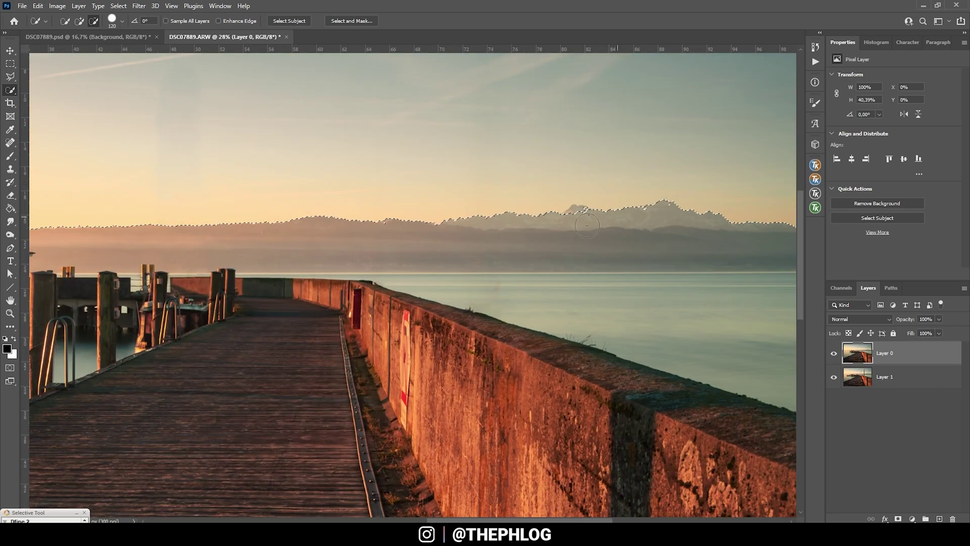
pyautogui.scroll(-3, 562, 252)
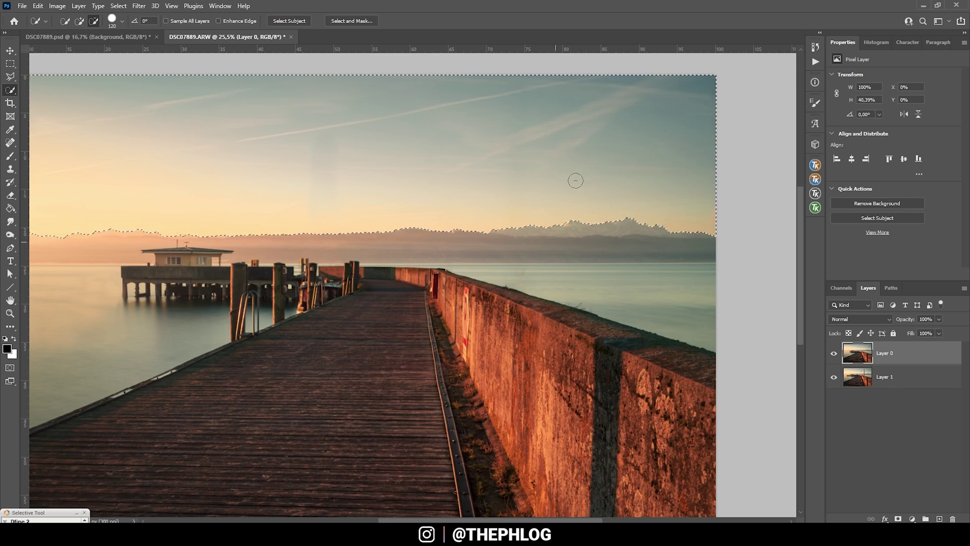
# Copy the selected sky from Layer 0 onto its own new layer
pyautogui.hotkey('ctrl', 'j')
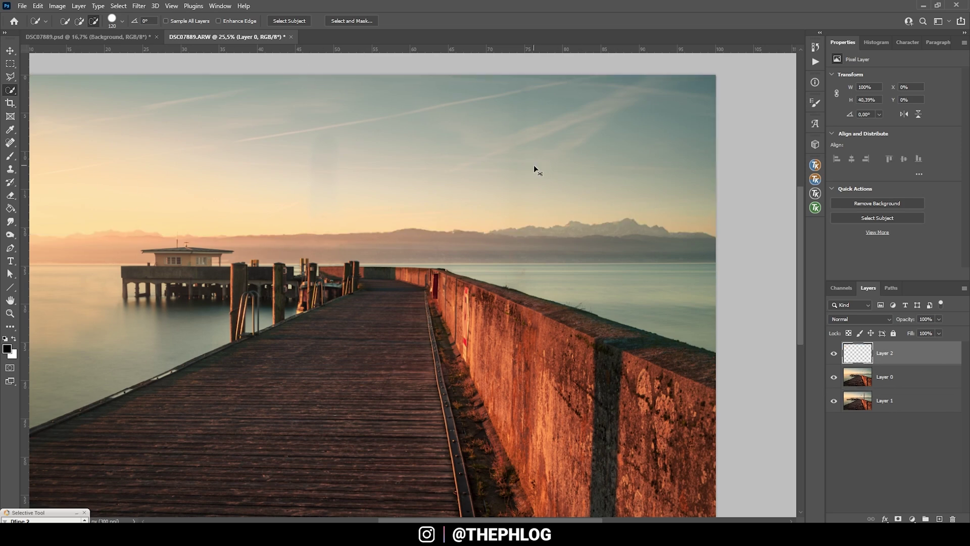
pyautogui.hscroll(-2, 511, 268)
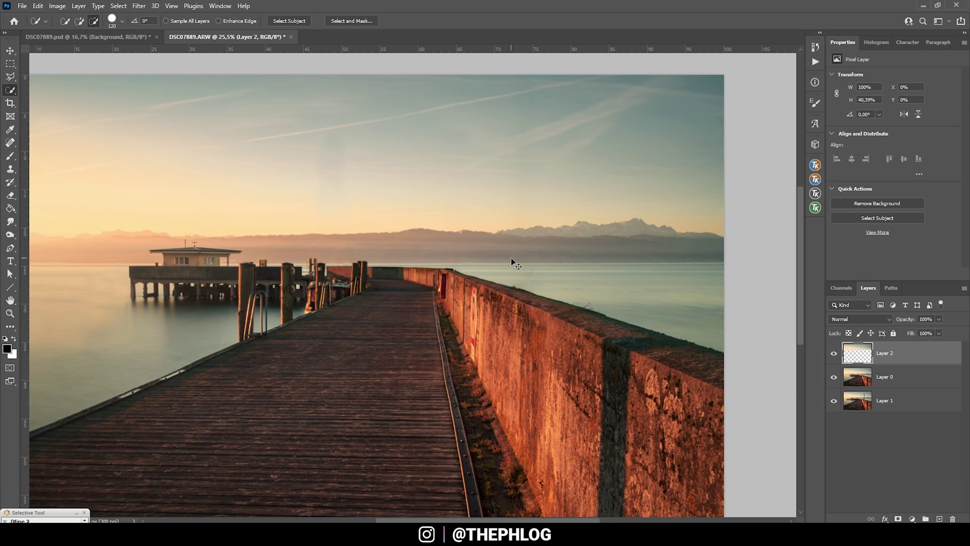
pyautogui.scroll(-1, 526, 279)
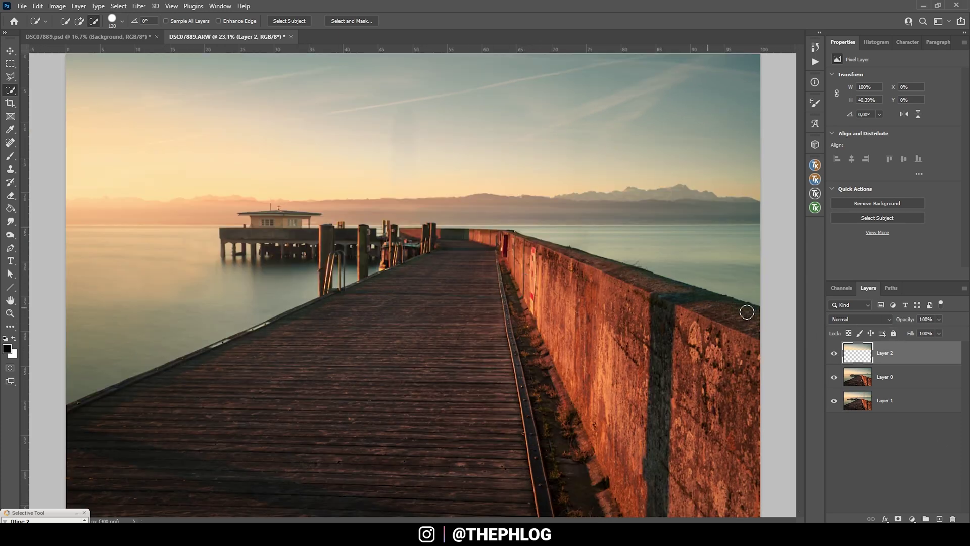
# Load the Layer 2 sky as a selection, apply a Motion Blur with 0° angle and 285 pixels distance, and deselect
pyautogui.keyDown('ctrl'); pyautogui.click(852, 352); pyautogui.keyUp('ctrl')
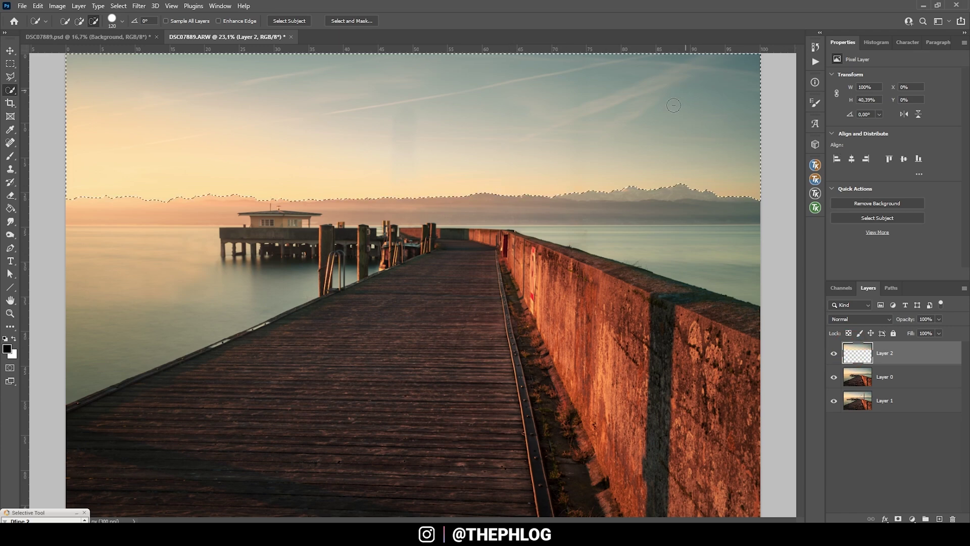
pyautogui.click(139, 6)
pyautogui.moveTo(177, 135)
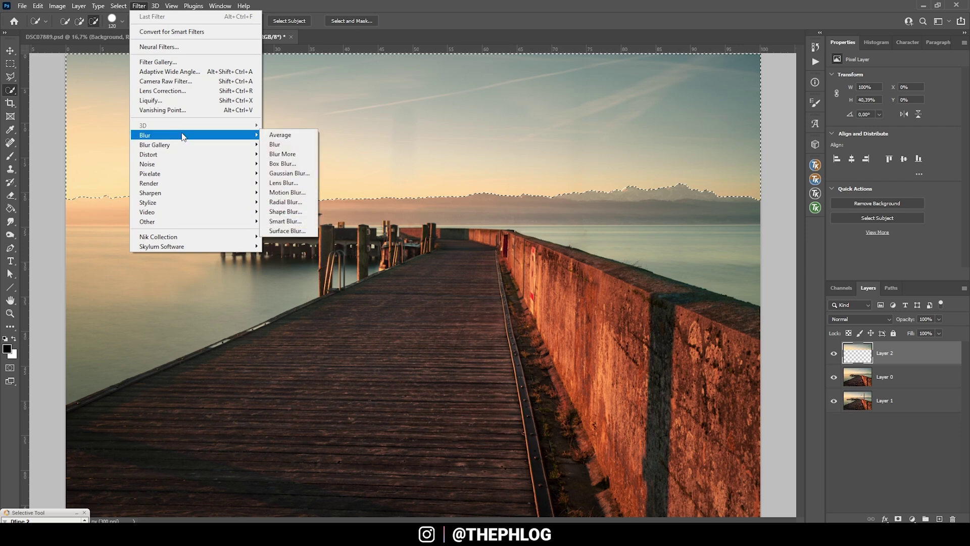
pyautogui.click(290, 193)
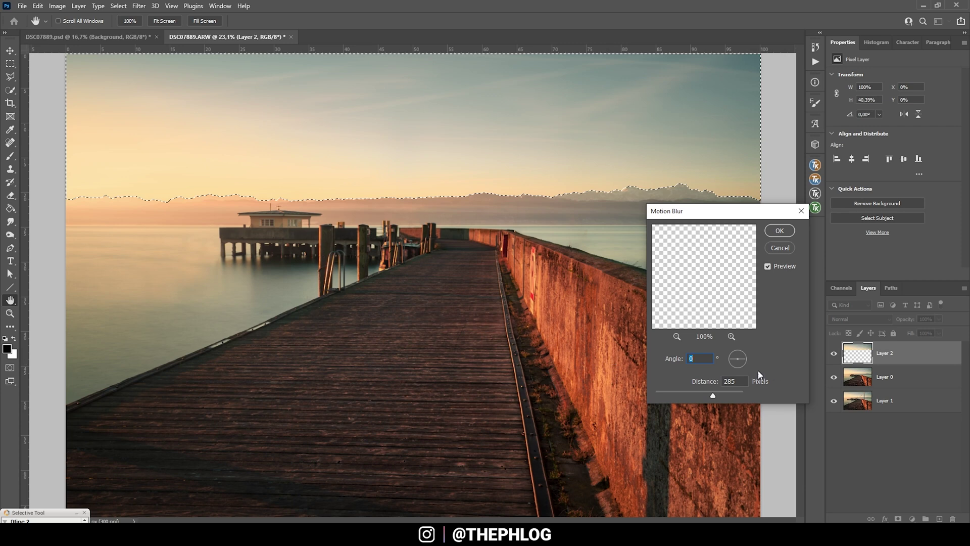
pyautogui.moveTo(713, 396); pyautogui.dragTo(713, 393)
pyautogui.click(782, 232)
pyautogui.hotkey('ctrl', 'd')
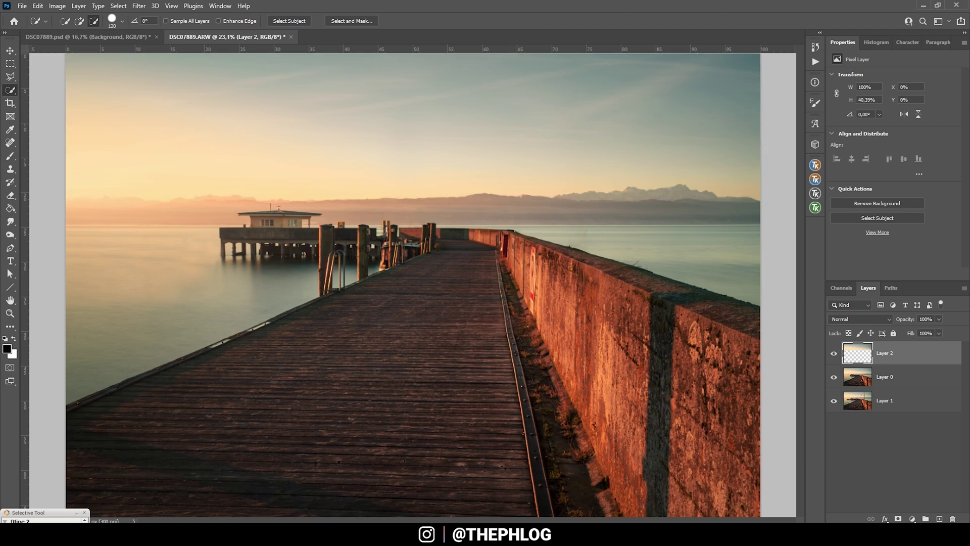
# Add a layer mask to Layer 2 and mask out the blur along the mountain horizon with a black brush at 100% opacity
pyautogui.click(899, 519)
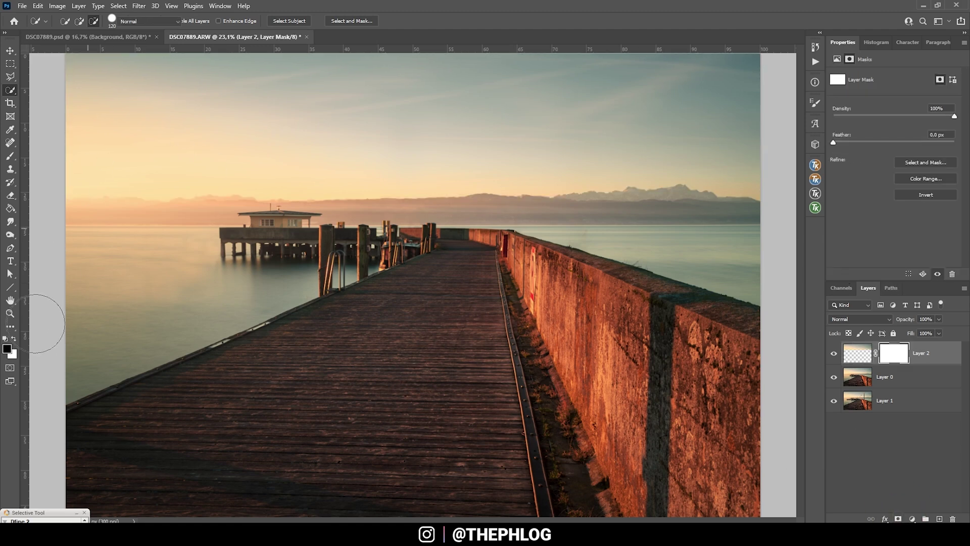
pyautogui.press('b')
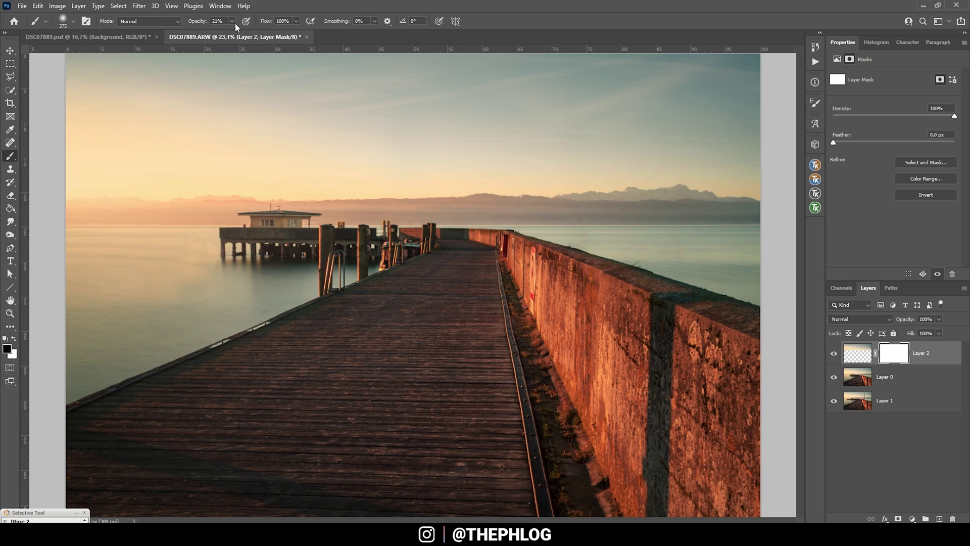
pyautogui.click(231, 22)
pyautogui.click(479, 4)
pyautogui.click(60, 205)
pyautogui.keyDown('shift'); pyautogui.click(659, 194); pyautogui.keyUp('shift')
pyautogui.scroll(4, 376, 143)
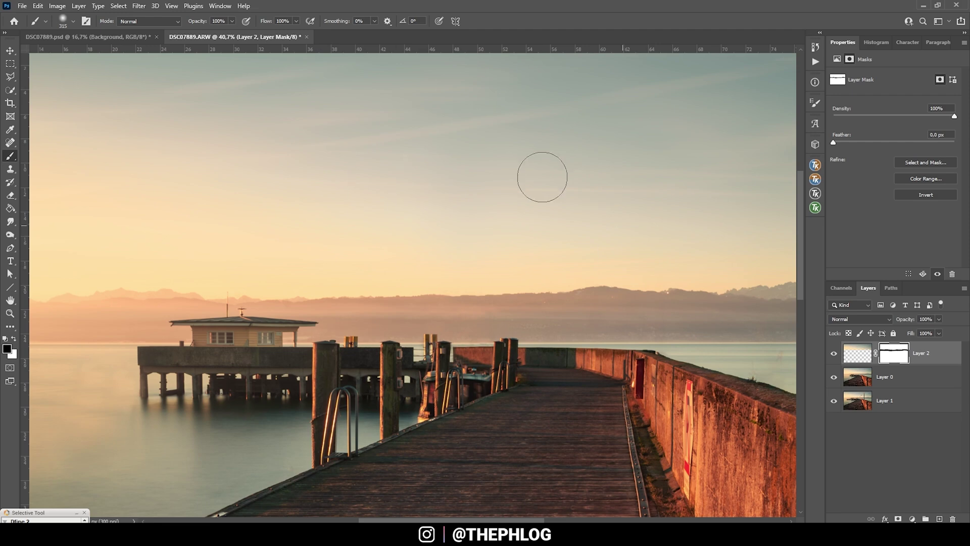
pyautogui.scroll(-2, 479, 286)
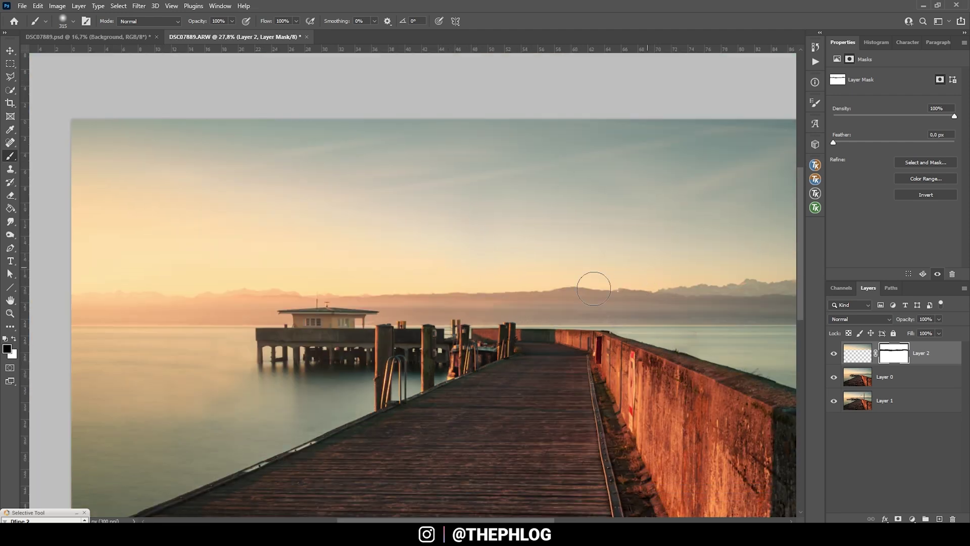
pyautogui.scroll(-2, 483, 289)
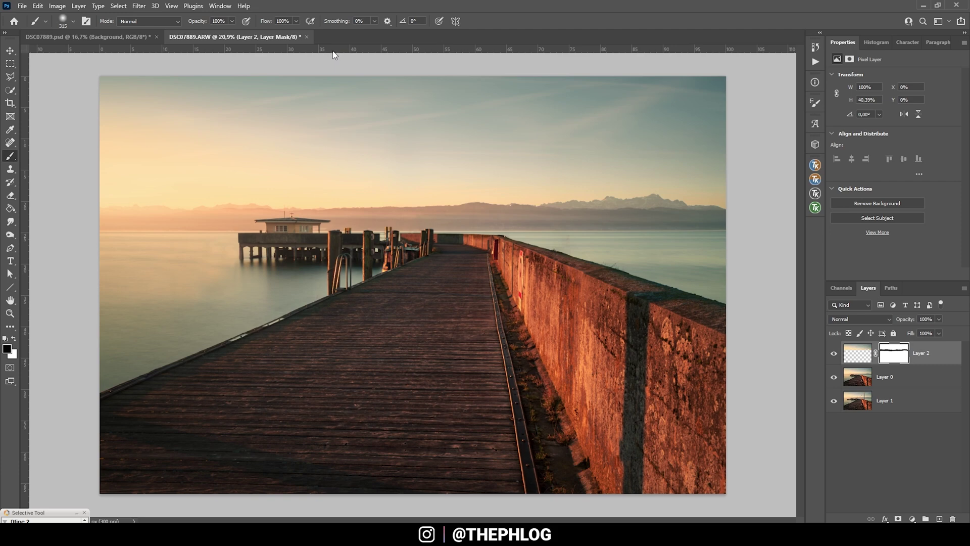
# Add a new empty layer above Layer 2 and set its blend mode to Soft Light
pyautogui.click(939, 519)
pyautogui.click(860, 320)
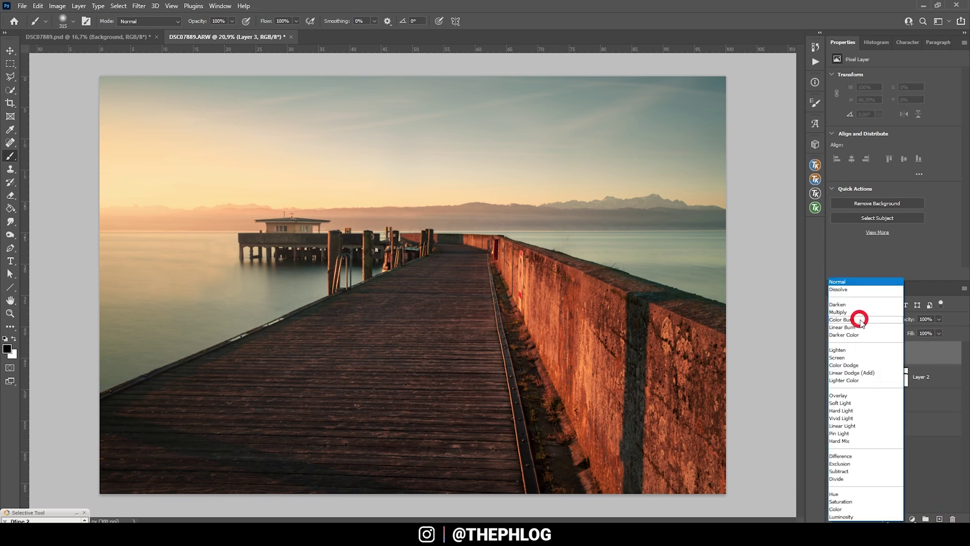
pyautogui.click(854, 403)
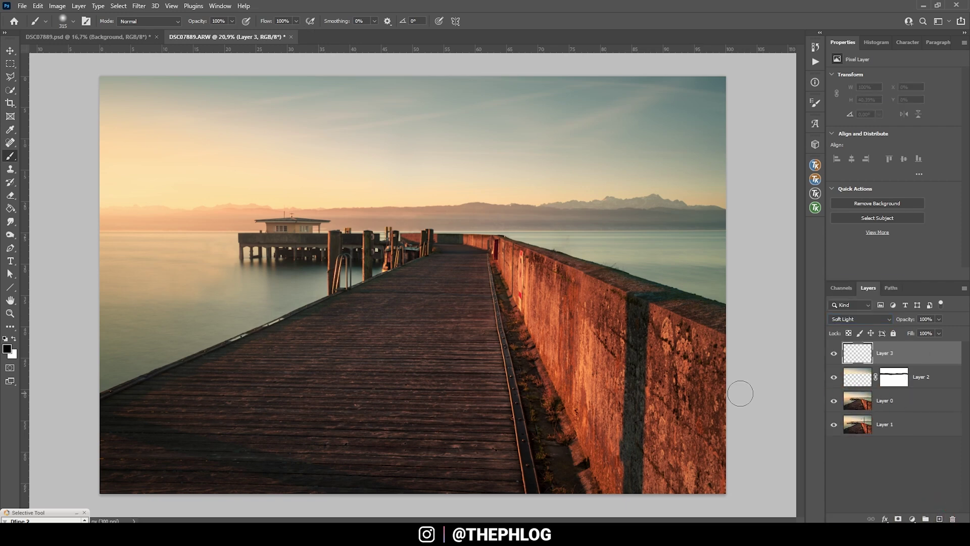
# Enlarge the brush, sample the warm sky color near the sun as foreground color, and lighten it to a pale cream
pyautogui.rightClick(162, 197)
pyautogui.press('Escape')
pyautogui.moveTo(167, 227)
pyautogui.mouseDown()
pyautogui.moveTo(226, 236)
pyautogui.moveTo(211, 235)
pyautogui.mouseUp()
pyautogui.keyDown('alt'); pyautogui.click(124, 191); pyautogui.keyUp('alt')
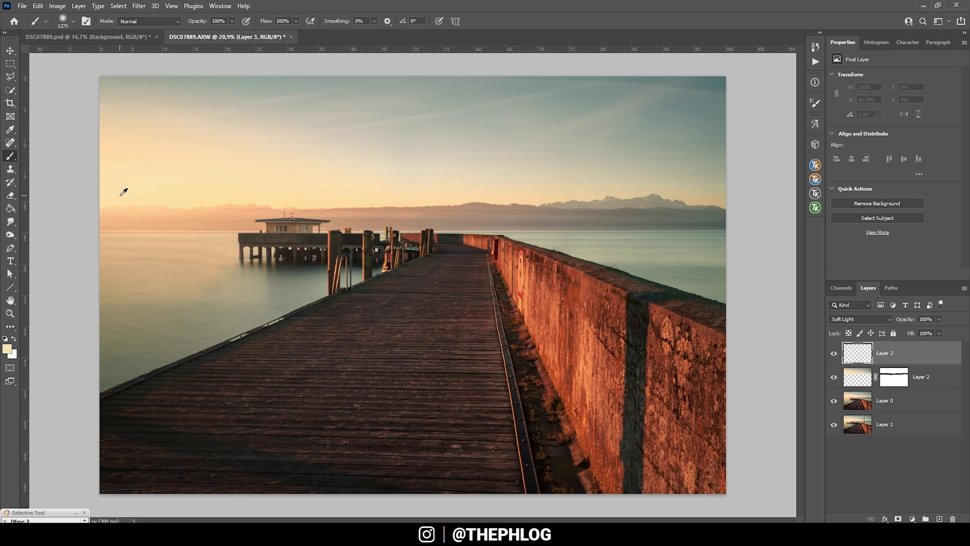
pyautogui.click(7, 349)
pyautogui.click(658, 231)
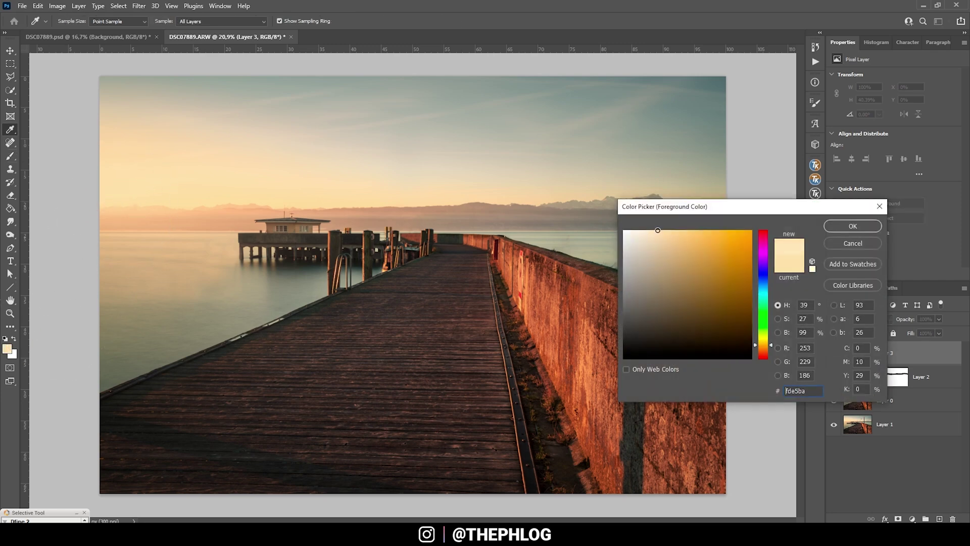
pyautogui.click(642, 221)
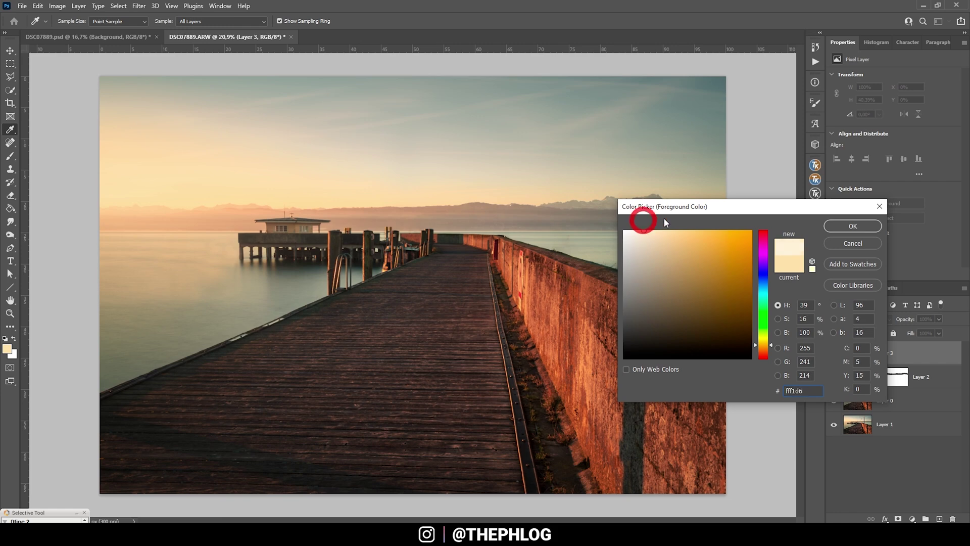
pyautogui.click(853, 225)
# Paint a soft glow over the bright sky and horizon beside the pier house with a very large brush at 21% opacity
pyautogui.press('b')
pyautogui.click(232, 20)
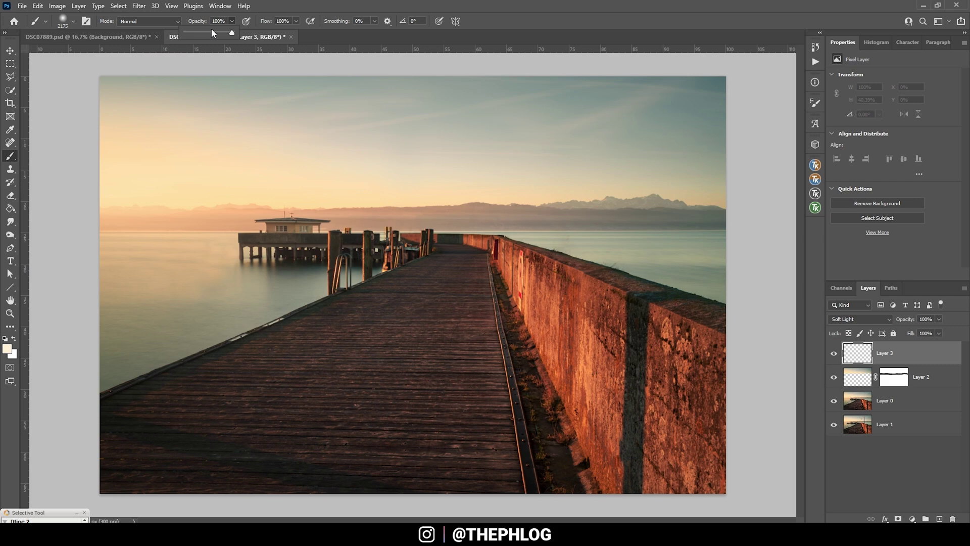
pyautogui.moveTo(213, 32); pyautogui.dragTo(198, 34)
pyautogui.click(306, 2)
pyautogui.moveTo(106, 234)
pyautogui.mouseDown()
pyautogui.moveTo(139, 235)
pyautogui.moveTo(123, 235)
pyautogui.mouseUp()
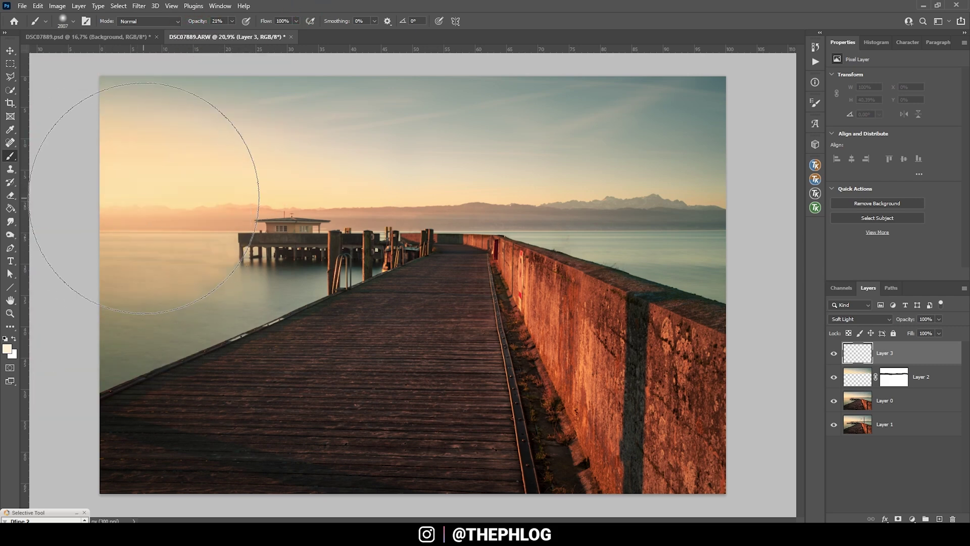
pyautogui.click(141, 195)
pyautogui.click(87, 199)
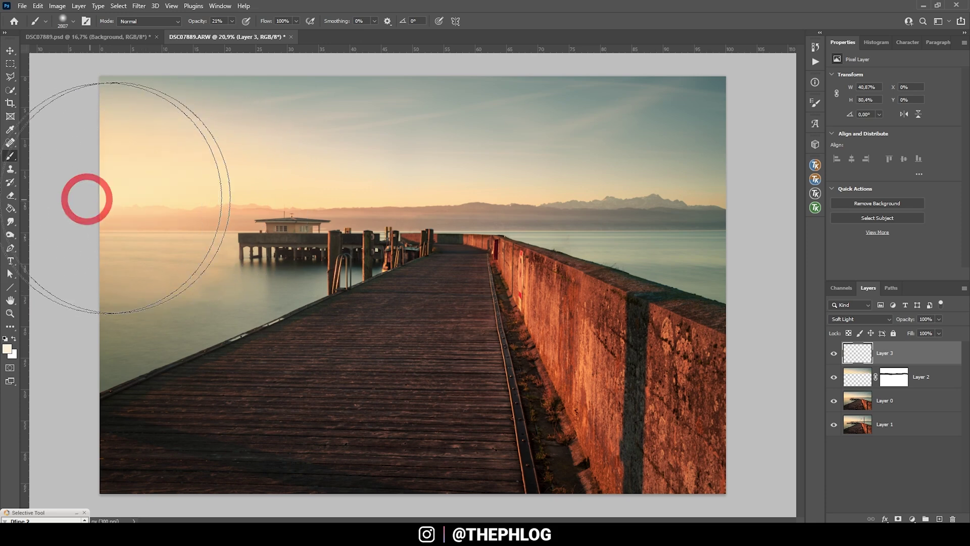
pyautogui.click(247, 184)
pyautogui.click(199, 201)
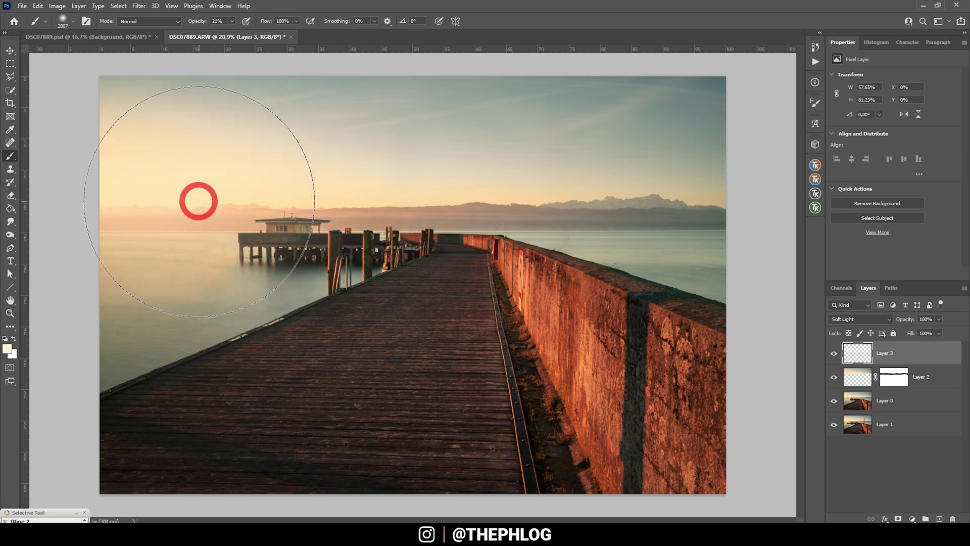
pyautogui.moveTo(191, 231); pyautogui.dragTo(108, 219)
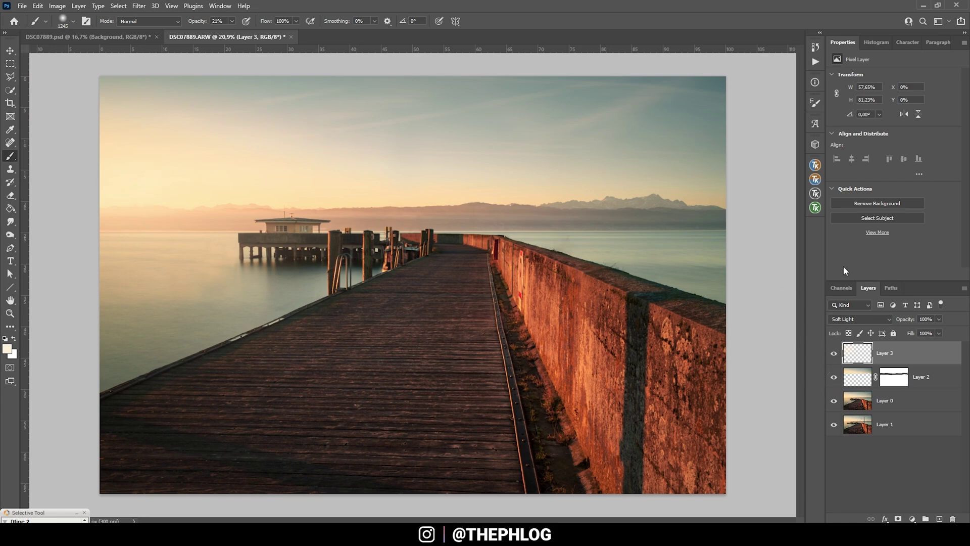
# Merge all four layers into one and open the result in the Color Efex Pro 4 filter
pyautogui.keyDown('shift'); pyautogui.click(898, 429); pyautogui.keyUp('shift')
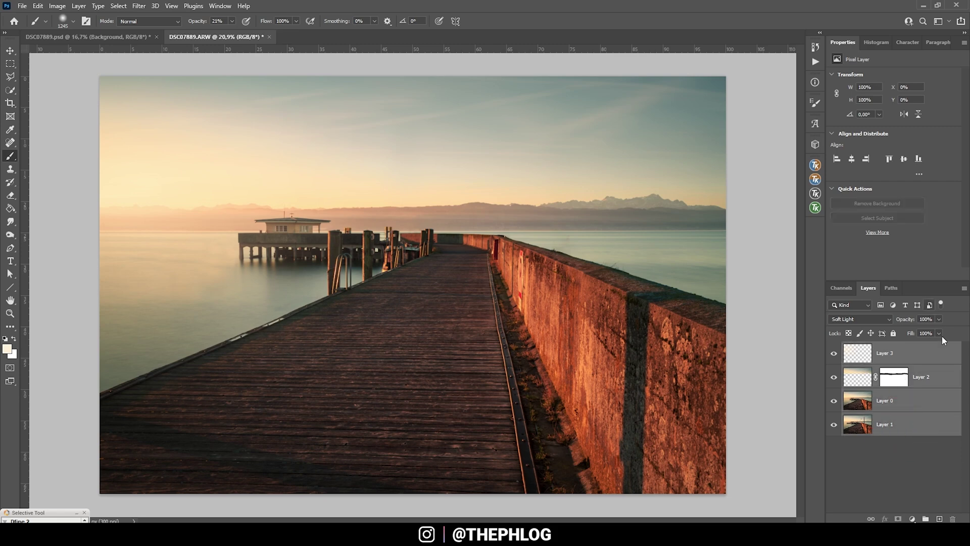
pyautogui.hotkey('ctrl', 'e')
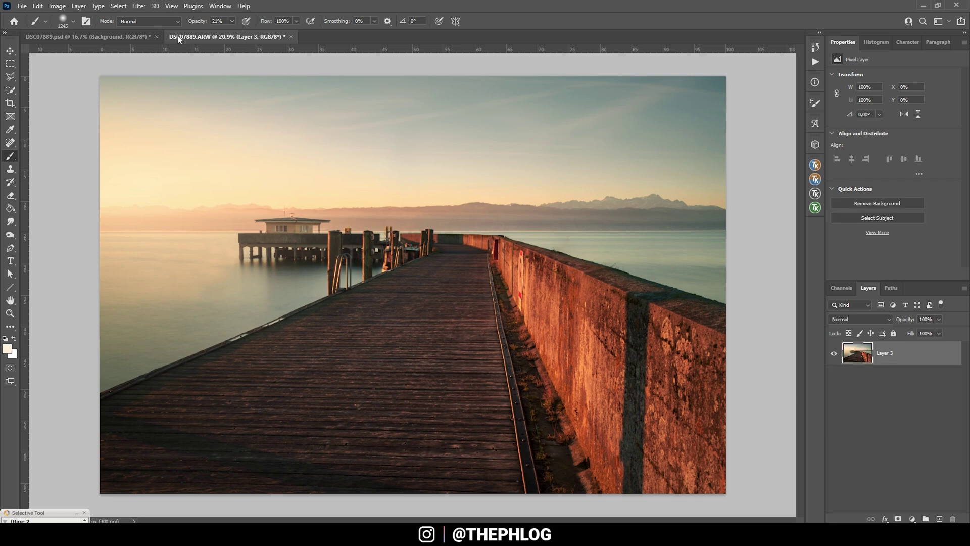
pyautogui.click(139, 5)
pyautogui.moveTo(232, 236)
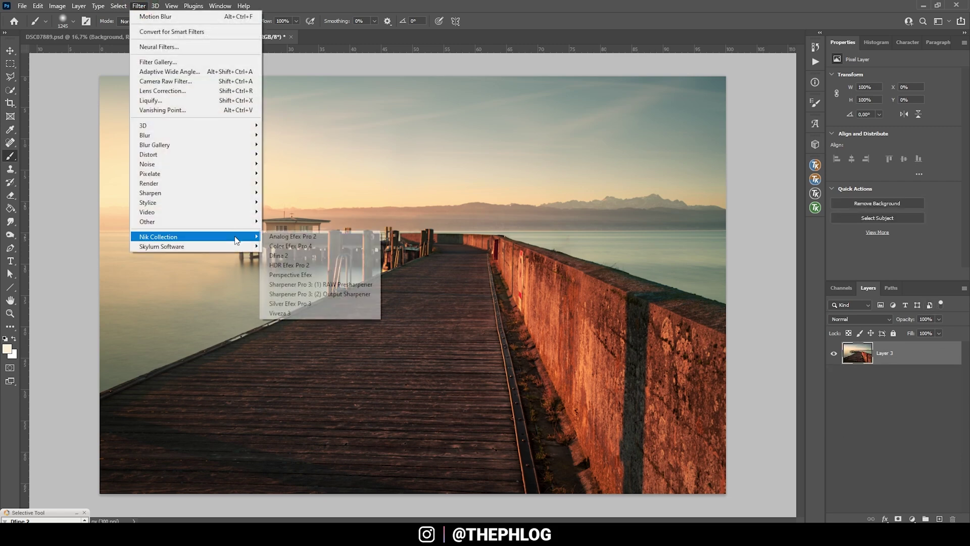
pyautogui.click(290, 246)
pyautogui.moveTo(221, 177); pyautogui.dragTo(210, 213)
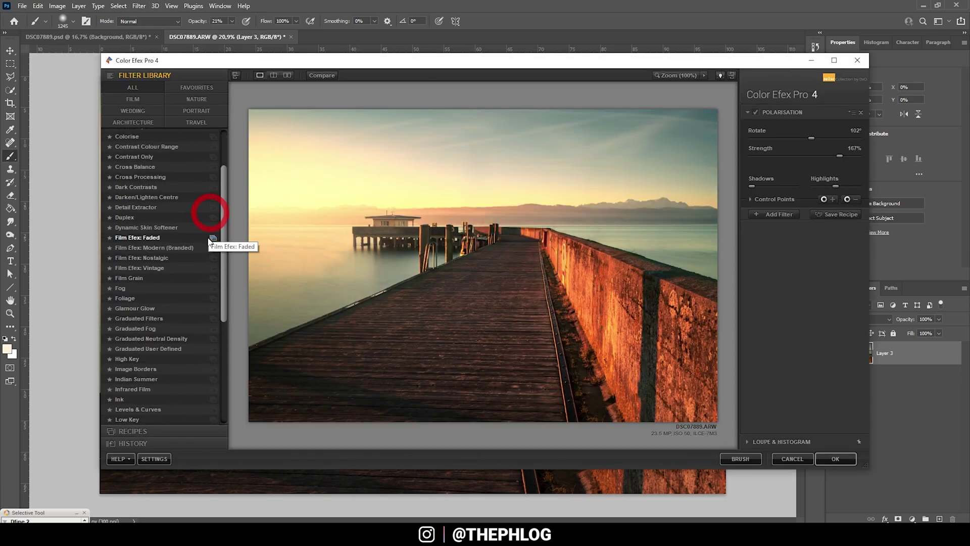
# Apply the Glamour Glow filter with 11% glow, placing a negative control point on the boardwalk to exclude it
pyautogui.click(152, 307)
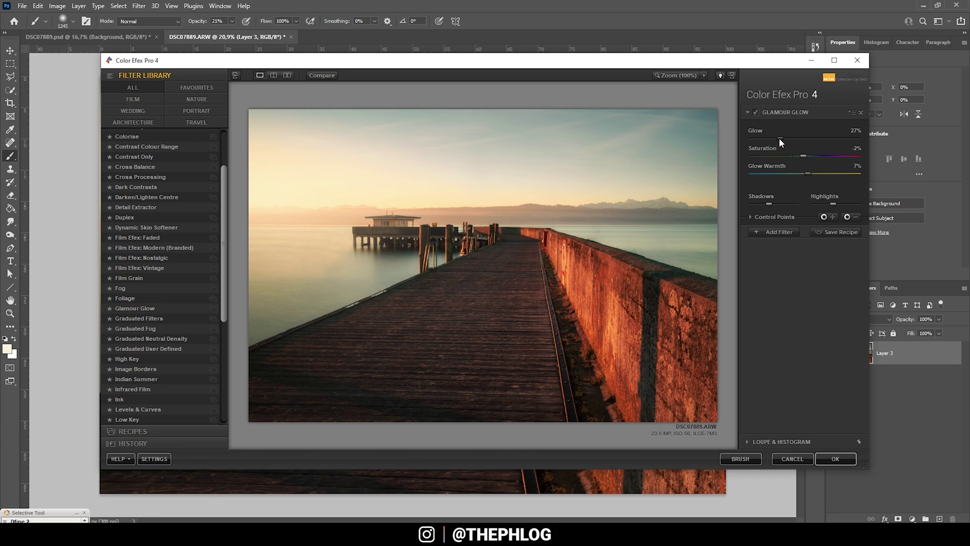
pyautogui.moveTo(778, 137); pyautogui.dragTo(769, 137)
pyautogui.click(847, 217)
pyautogui.click(495, 327)
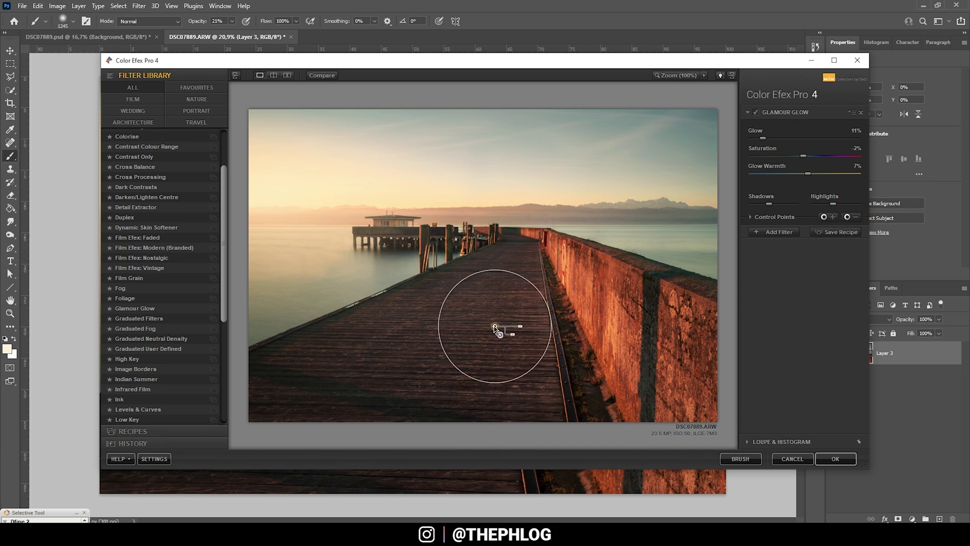
pyautogui.moveTo(520, 326); pyautogui.dragTo(491, 346)
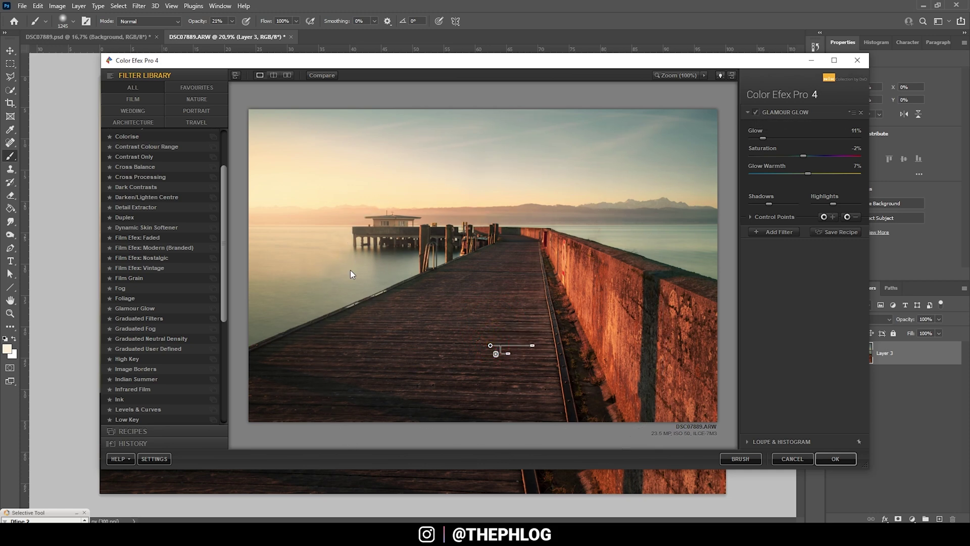
pyautogui.click(840, 459)
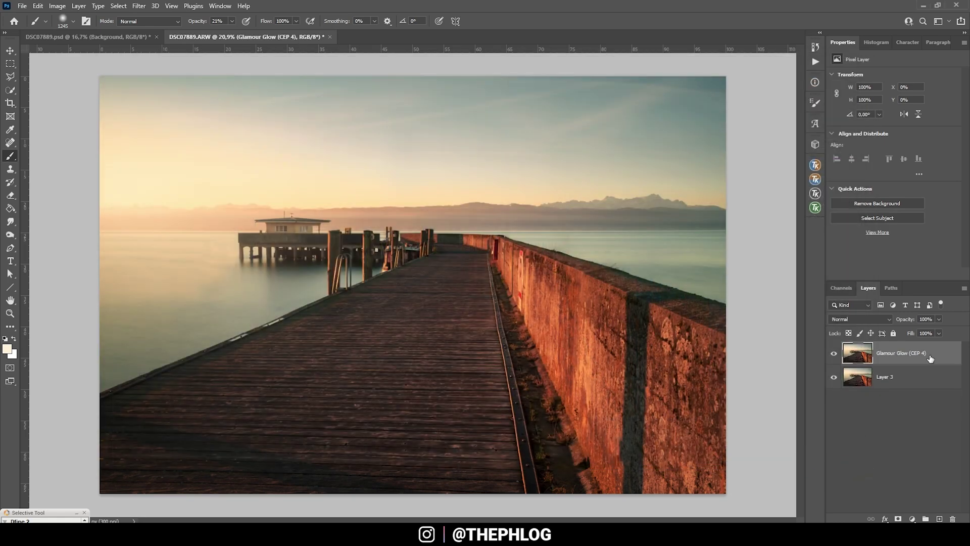